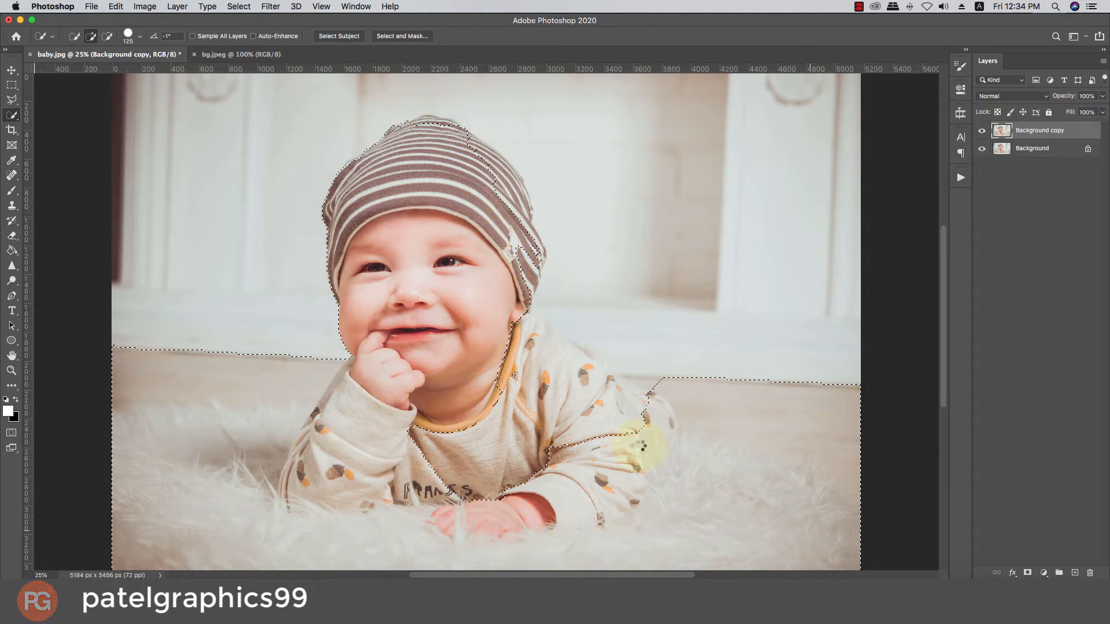
# Remove the floor strip behind the rug, beside the baby's raised arm, from the quick selection and add the missing sleeve areas.
pyautogui.keyDown('alt'); pyautogui.click(111, 382); pyautogui.keyUp('alt')
pyautogui.moveTo(111, 382)
pyautogui.keyDown('alt'); pyautogui.mouseDown()
pyautogui.moveTo(330, 354)
pyautogui.moveTo(149, 366)
pyautogui.moveTo(192, 401)
pyautogui.moveTo(302, 426)
pyautogui.moveTo(164, 430)
pyautogui.moveTo(119, 389)
pyautogui.moveTo(110, 402)
pyautogui.mouseUp(); pyautogui.keyUp('alt')
pyautogui.moveTo(573, 421)
pyautogui.mouseDown()
pyautogui.moveTo(502, 392)
pyautogui.moveTo(441, 445)
pyautogui.moveTo(379, 373)
pyautogui.mouseUp()
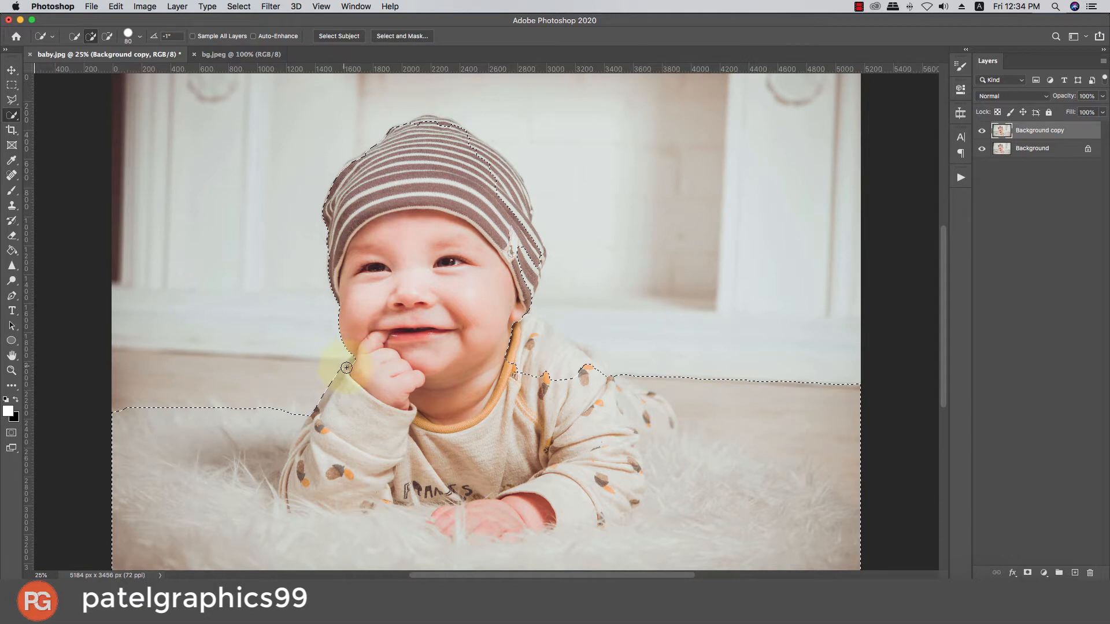
pyautogui.moveTo(346, 367); pyautogui.dragTo(354, 364)
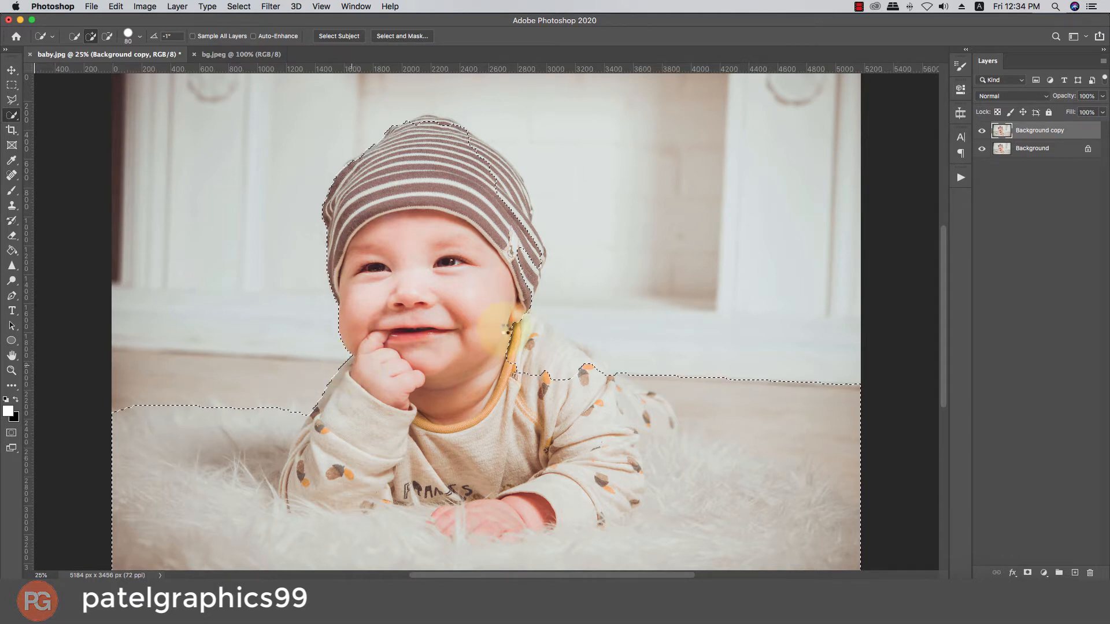
# Fit the quick selection to the baby's far shoulder and back, adding missed clothing and subtracting the wall and floor above the rug.
pyautogui.moveTo(520, 320)
pyautogui.mouseDown()
pyautogui.moveTo(560, 328)
pyautogui.moveTo(580, 351)
pyautogui.mouseUp()
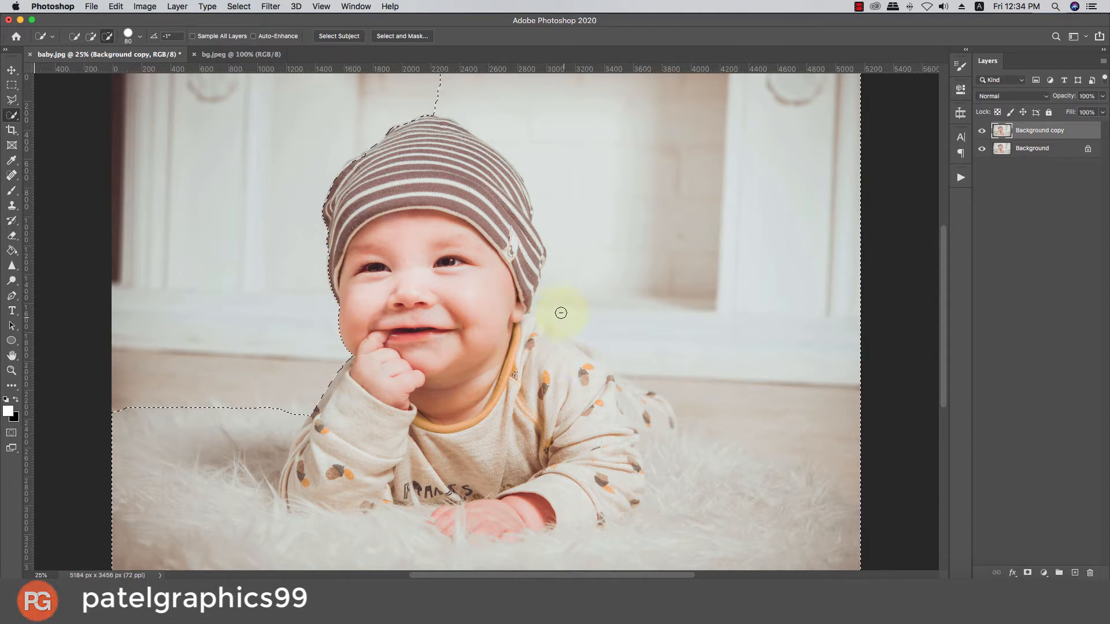
pyautogui.moveTo(608, 311)
pyautogui.mouseDown()
pyautogui.moveTo(721, 352)
pyautogui.moveTo(847, 371)
pyautogui.moveTo(858, 413)
pyautogui.moveTo(842, 460)
pyautogui.moveTo(853, 477)
pyautogui.moveTo(704, 398)
pyautogui.mouseUp()
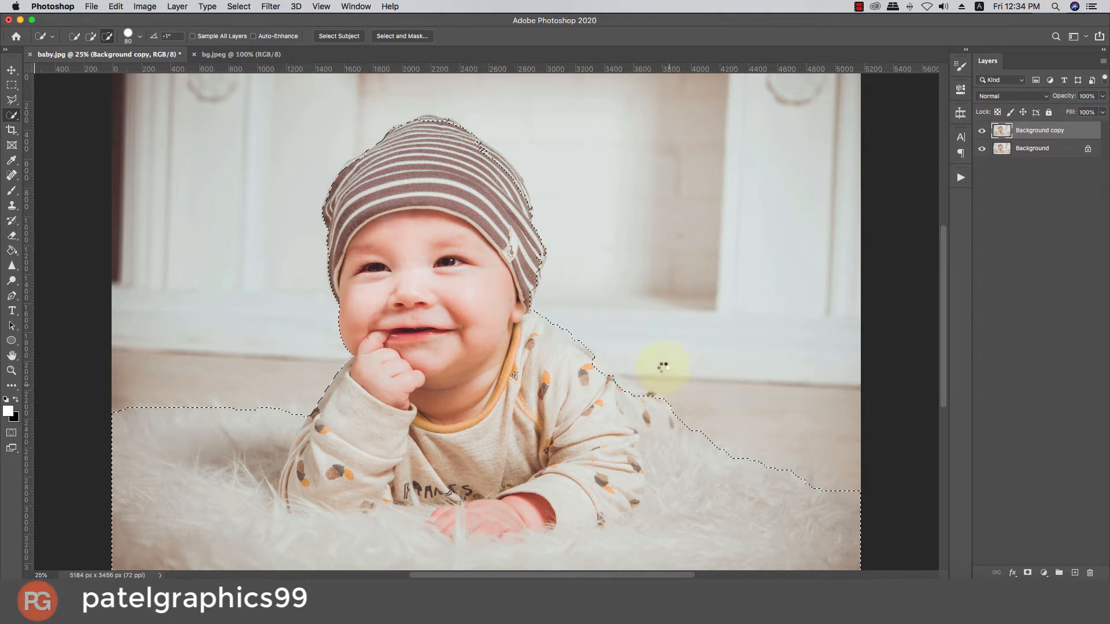
pyautogui.click(582, 362)
pyautogui.click(586, 355)
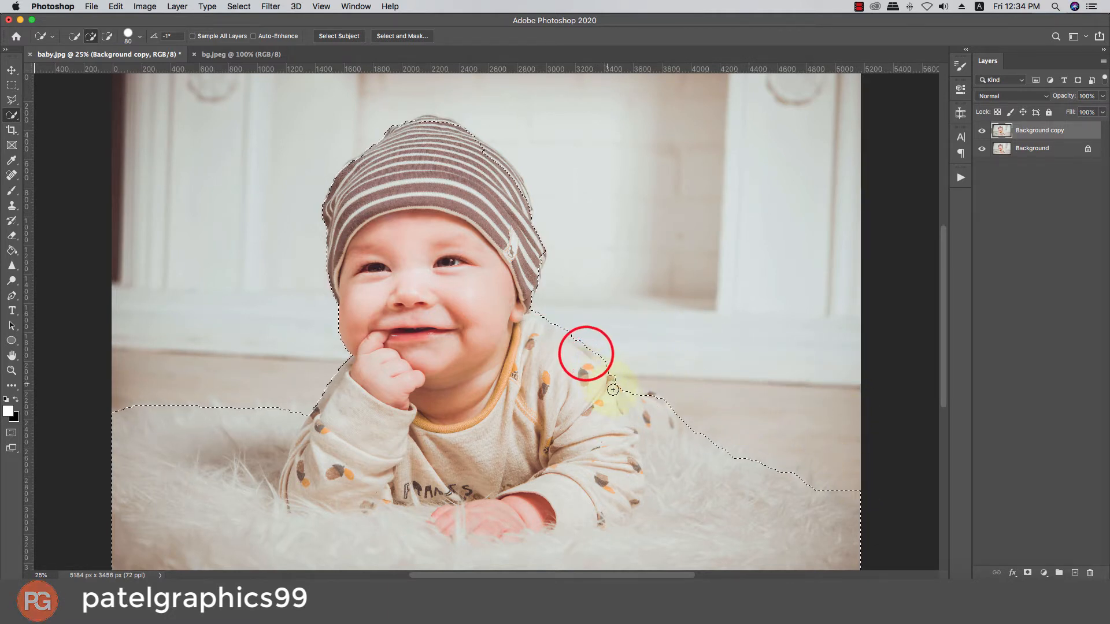
pyautogui.click(572, 344)
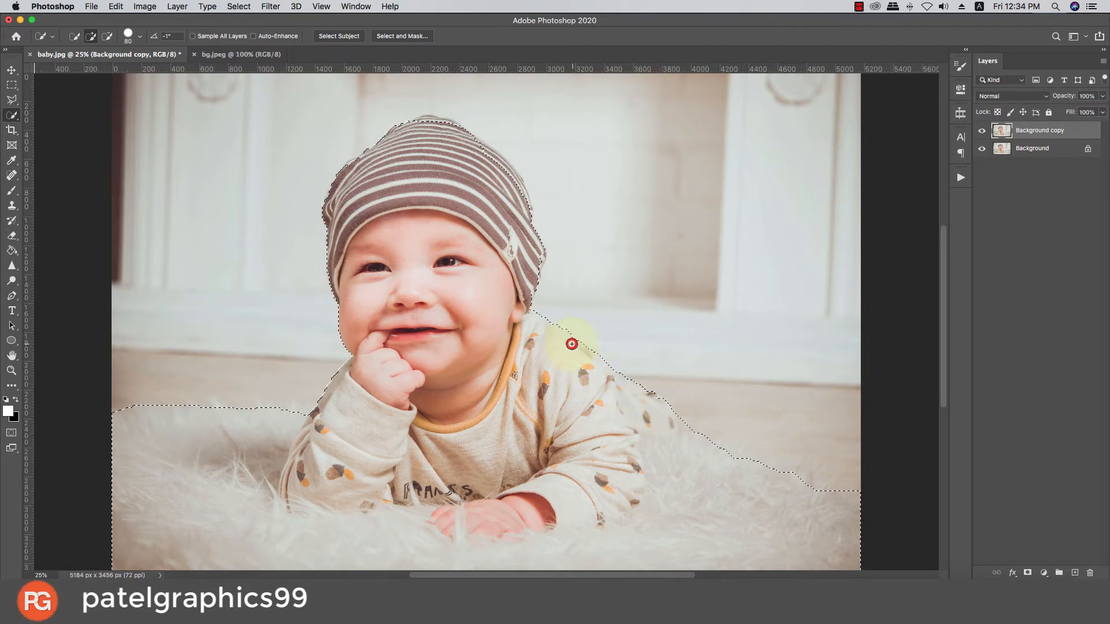
# Refine the quick selection around the striped hat, adding missed edges and subtracting the background spill beside the neck.
pyautogui.scroll(5, 571, 345)
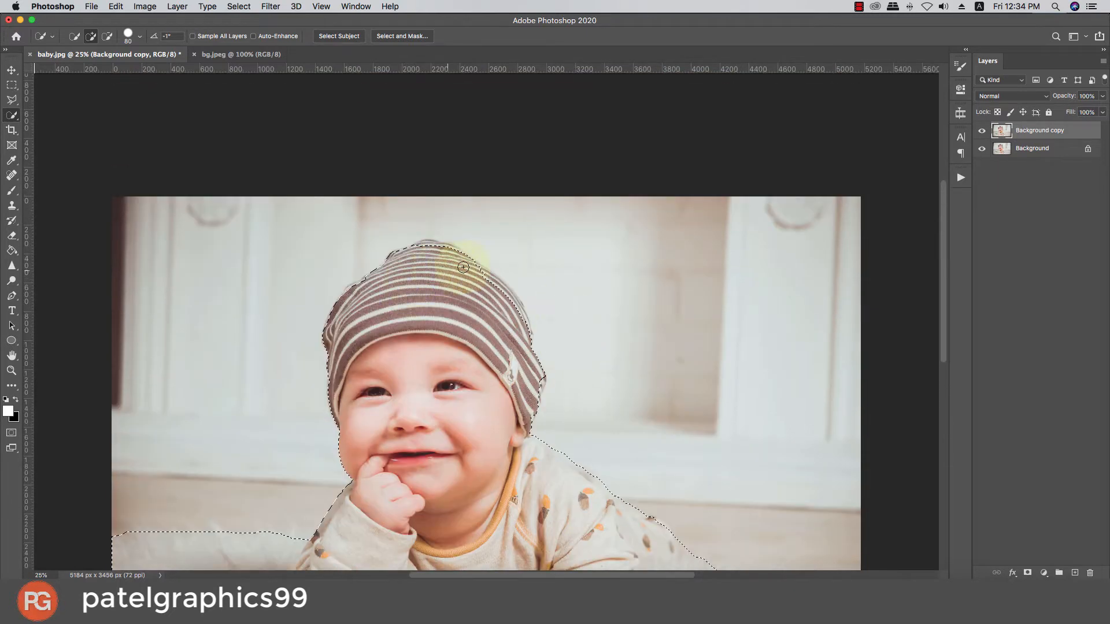
pyautogui.click(481, 270)
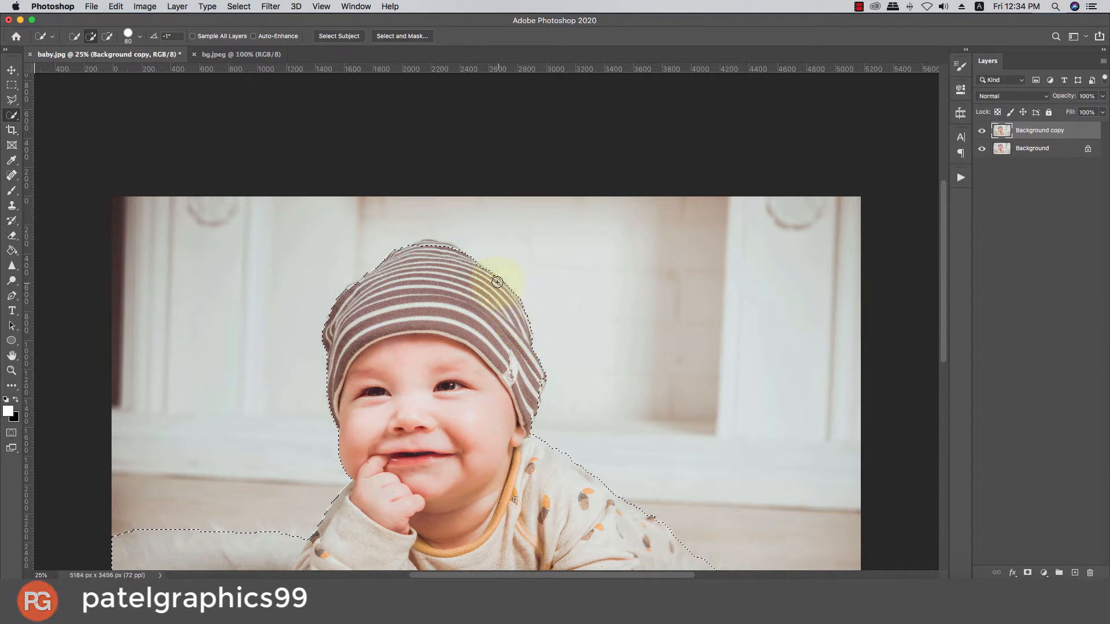
pyautogui.click(467, 263)
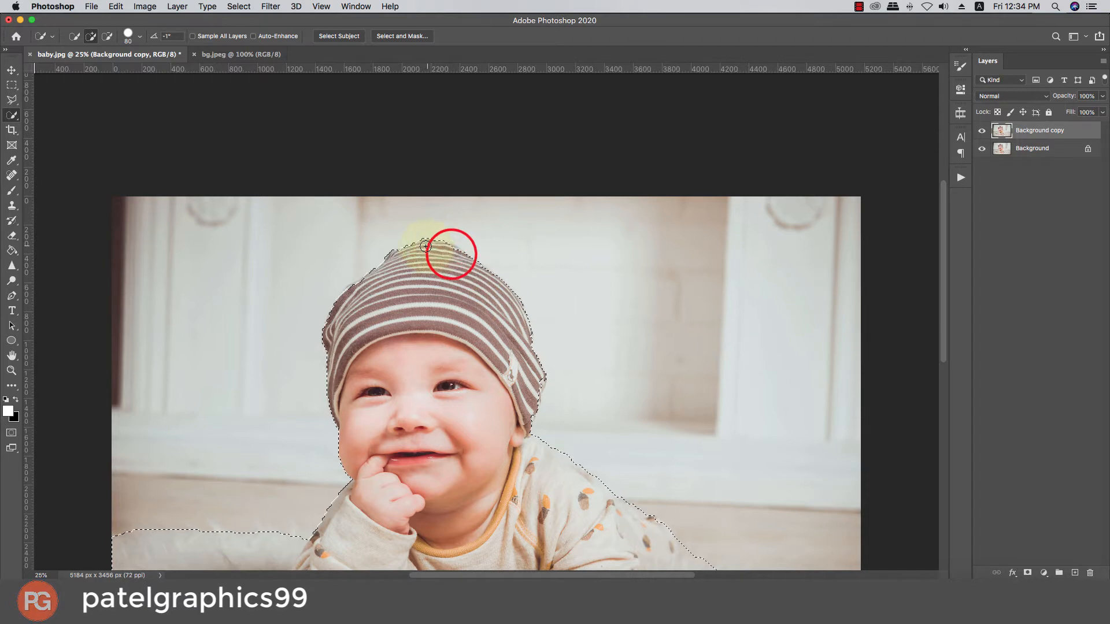
pyautogui.click(450, 249)
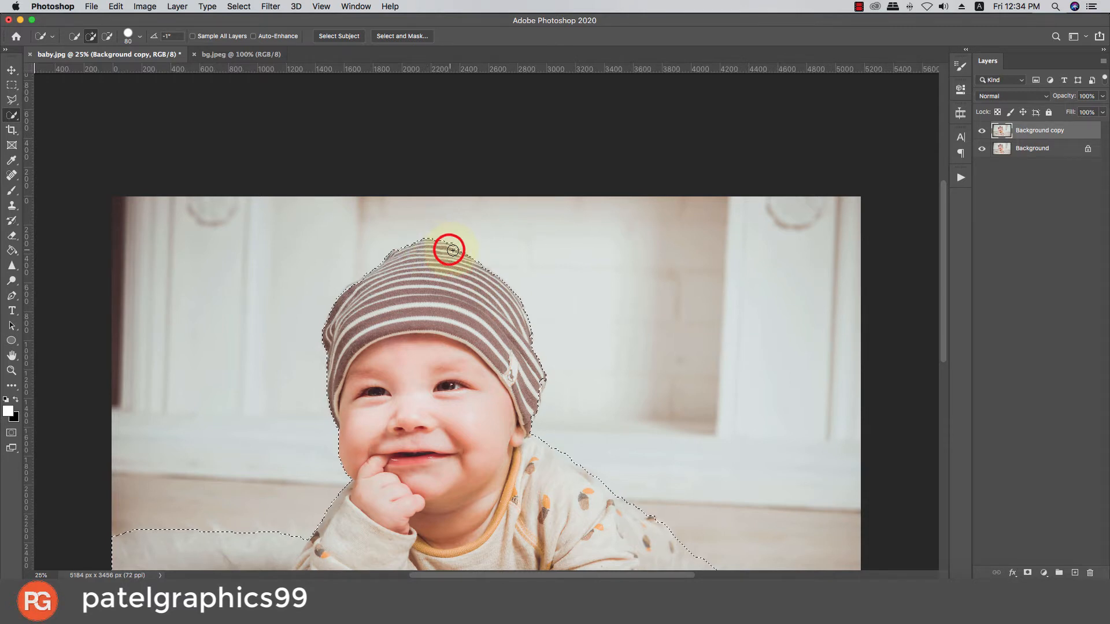
pyautogui.click(356, 288)
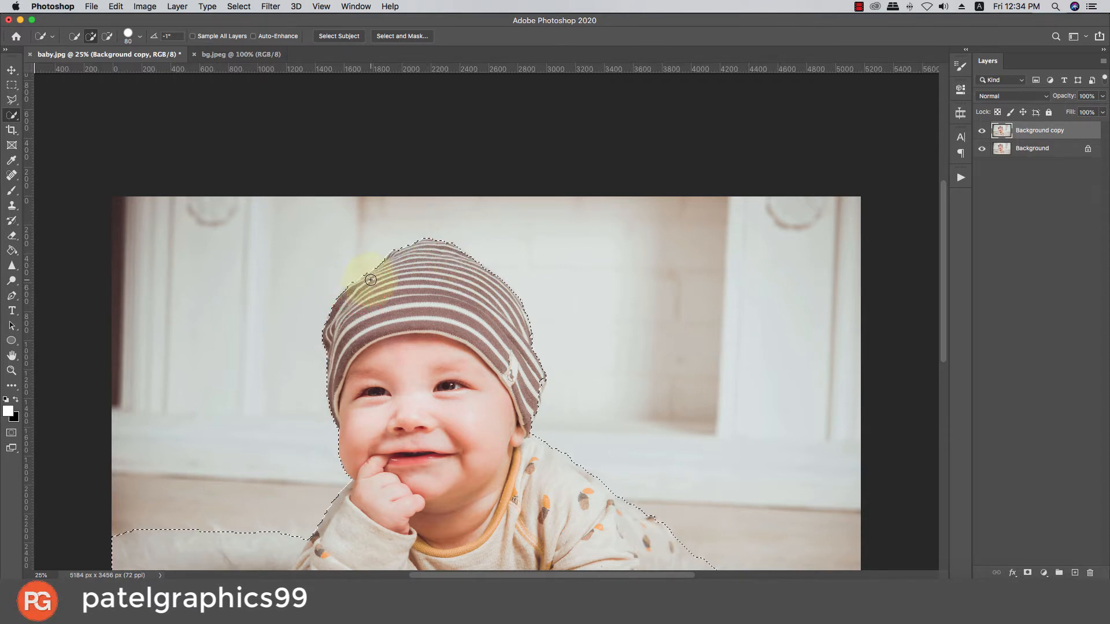
pyautogui.click(539, 385)
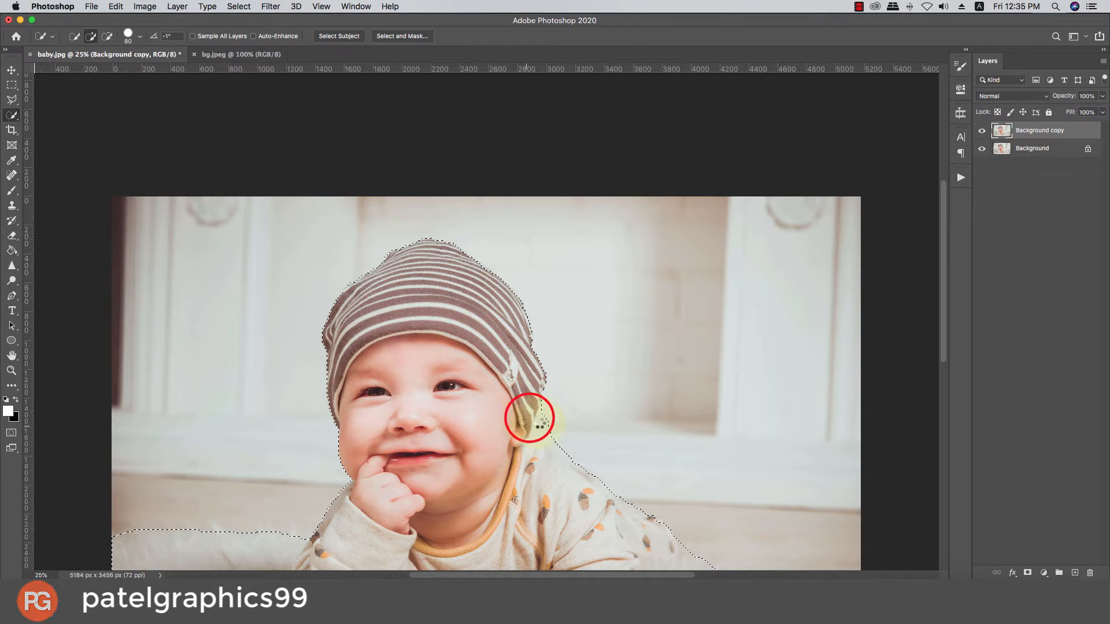
pyautogui.keyDown('alt'); pyautogui.click(539, 428); pyautogui.keyUp('alt')
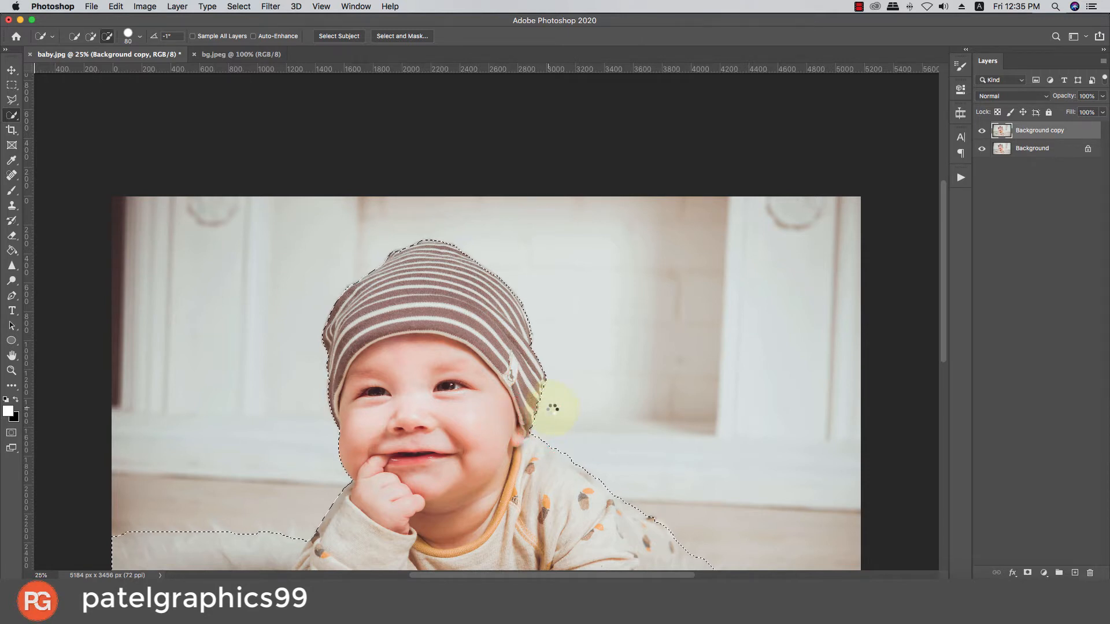
pyautogui.scroll(-1, 552, 409)
pyautogui.click(526, 327)
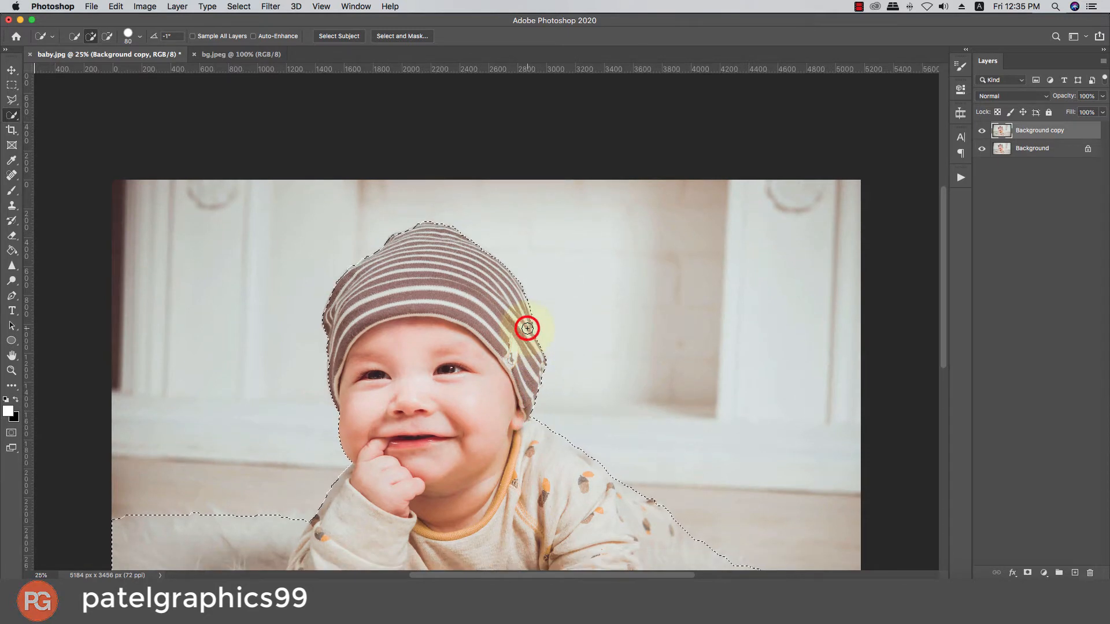
pyautogui.click(943, 7)
pyautogui.click(998, 33)
pyautogui.press('super+d')
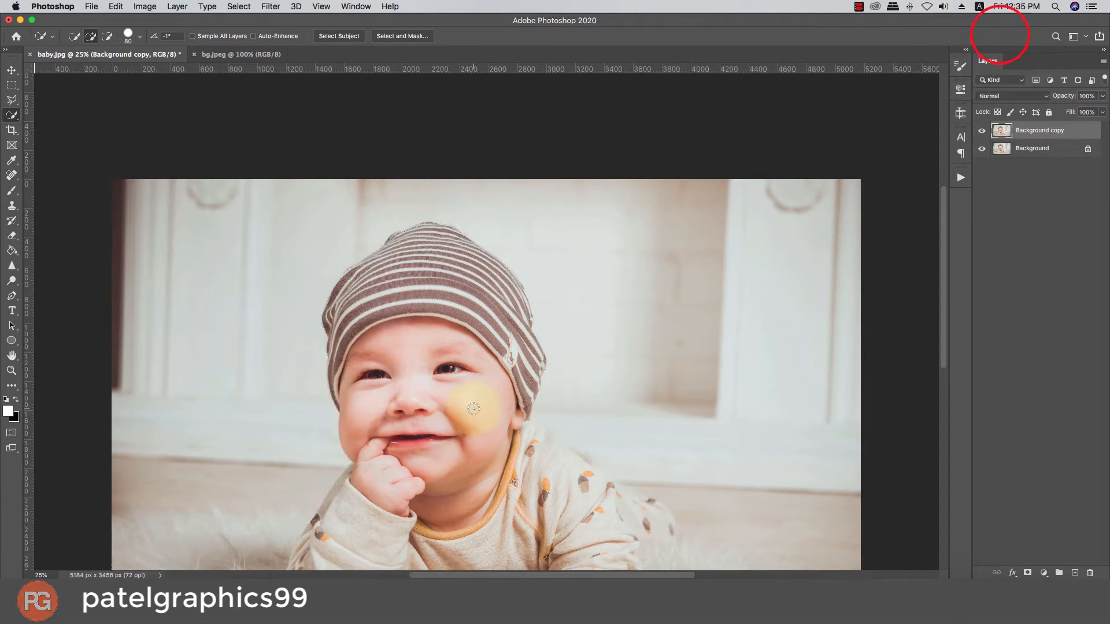
pyautogui.scroll(-3, 474, 409)
pyautogui.press('super+z')
pyautogui.scroll(-1, 520, 271)
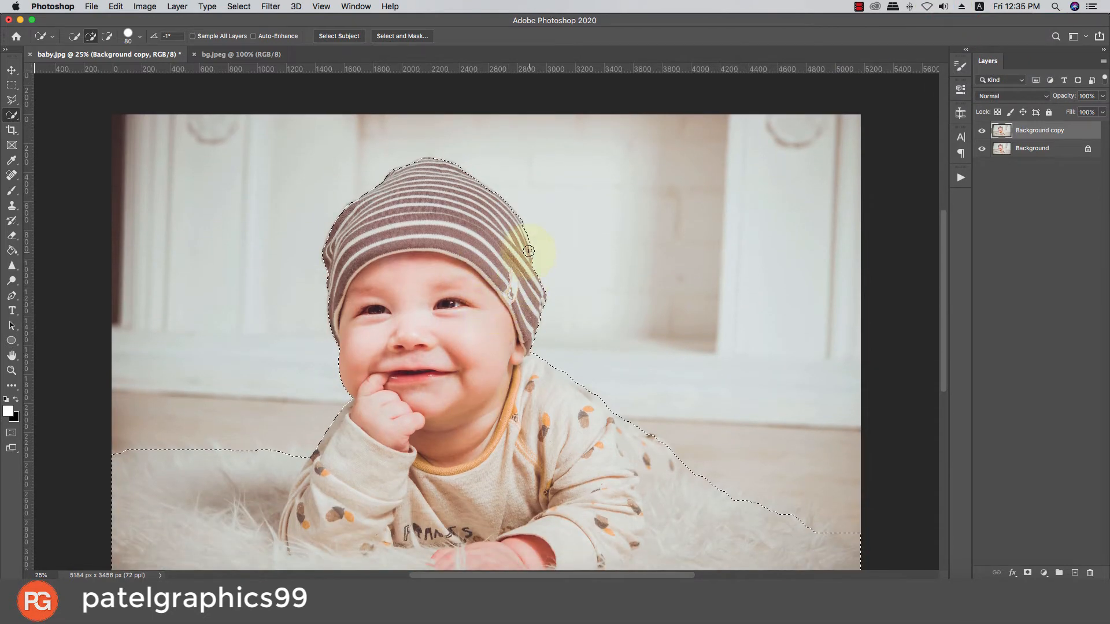
# Refine the rug's fur edge on both sides of the baby in Select and Mask with a 175 px Refine Edge brush and apply it.
pyautogui.scroll(-3, 508, 277)
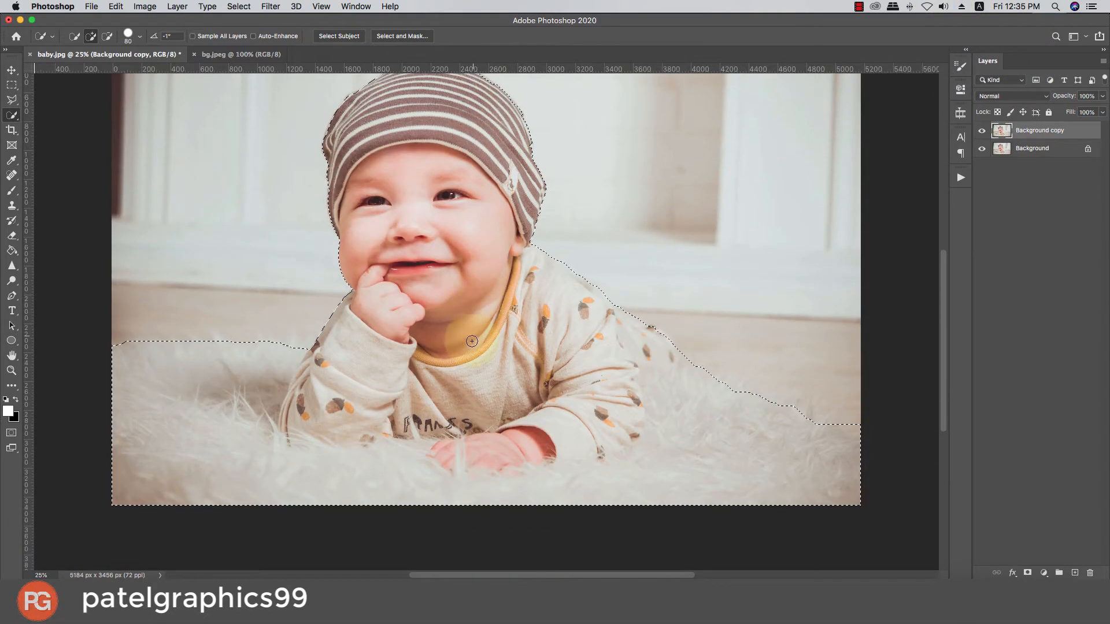
pyautogui.scroll(1, 469, 335)
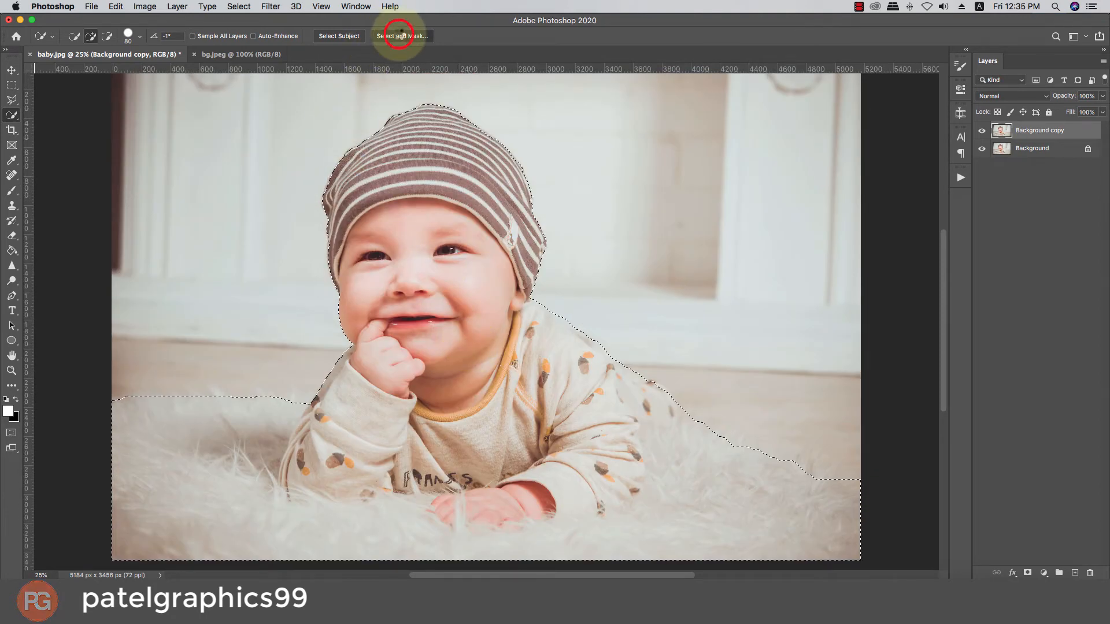
pyautogui.click(397, 37)
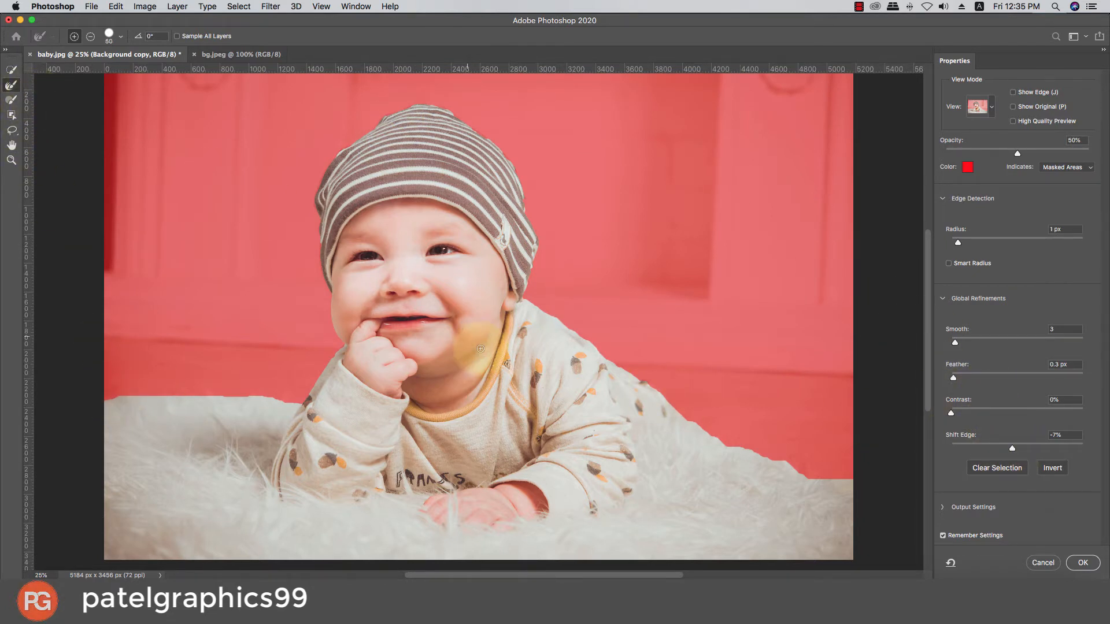
pyautogui.press(']')
pyautogui.press(']')
pyautogui.press(']')
pyautogui.press(']')
pyautogui.press(']')
pyautogui.press(']')
pyautogui.press(']')
pyautogui.press(']')
pyautogui.press(']')
pyautogui.press(']')
pyautogui.press(']')
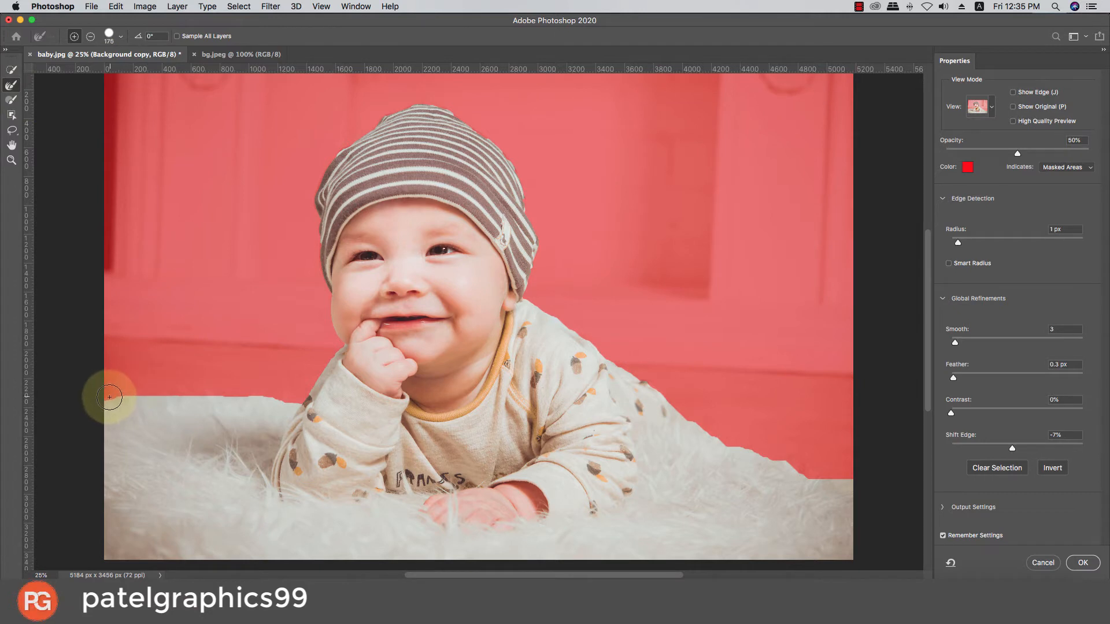
pyautogui.moveTo(109, 397); pyautogui.dragTo(297, 398)
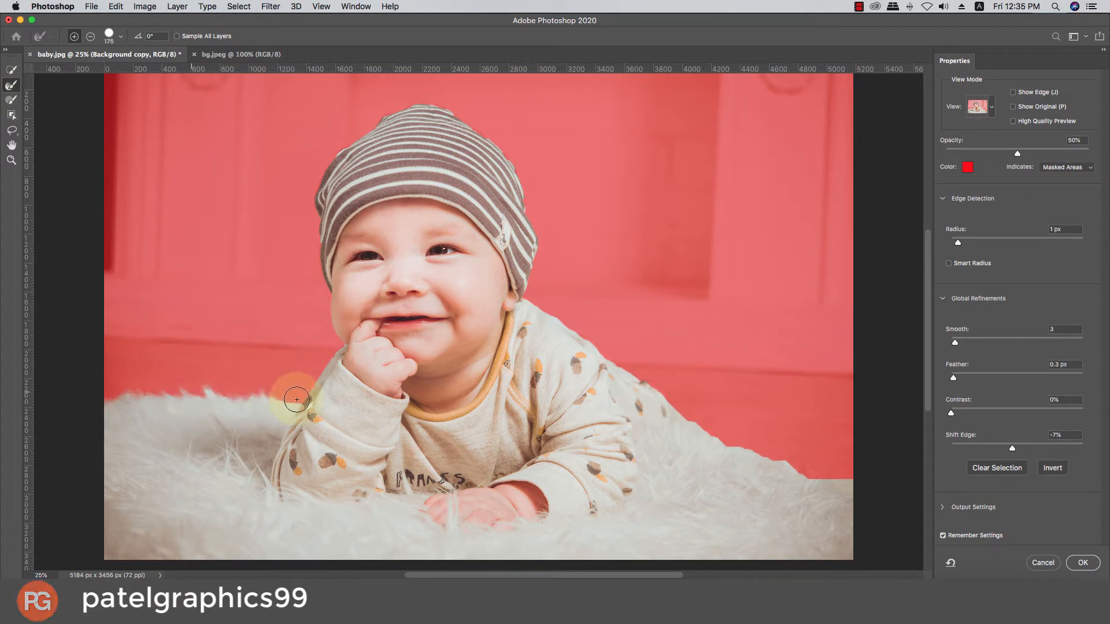
pyautogui.moveTo(861, 426)
pyautogui.mouseDown()
pyautogui.moveTo(681, 424)
pyautogui.moveTo(852, 483)
pyautogui.moveTo(740, 437)
pyautogui.moveTo(869, 482)
pyautogui.moveTo(867, 470)
pyautogui.moveTo(814, 471)
pyautogui.moveTo(874, 491)
pyautogui.mouseUp()
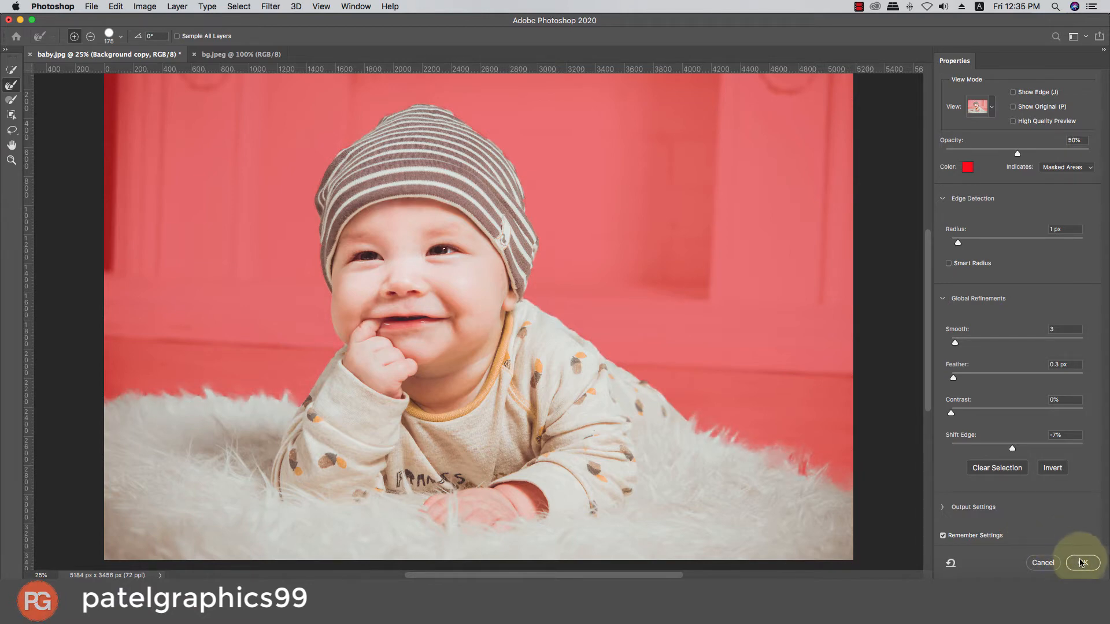
pyautogui.click(1081, 563)
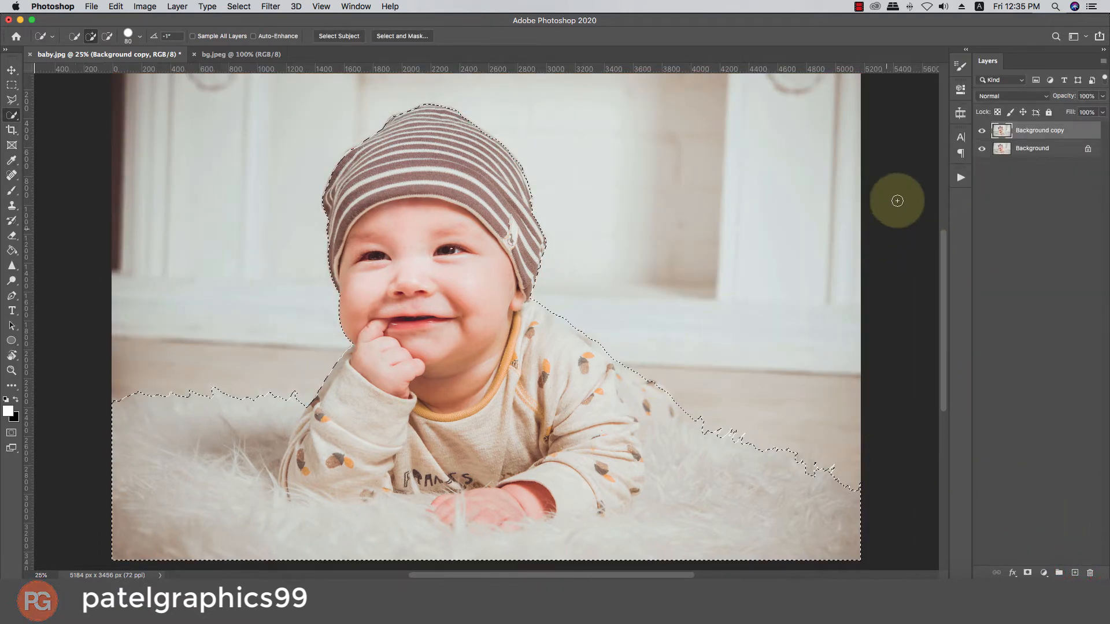
# Switch to Quick Mask and paint black with a 25 px Soft Round brush along the hat's edge above the raised hand, up to the crown.
pyautogui.click(11, 433)
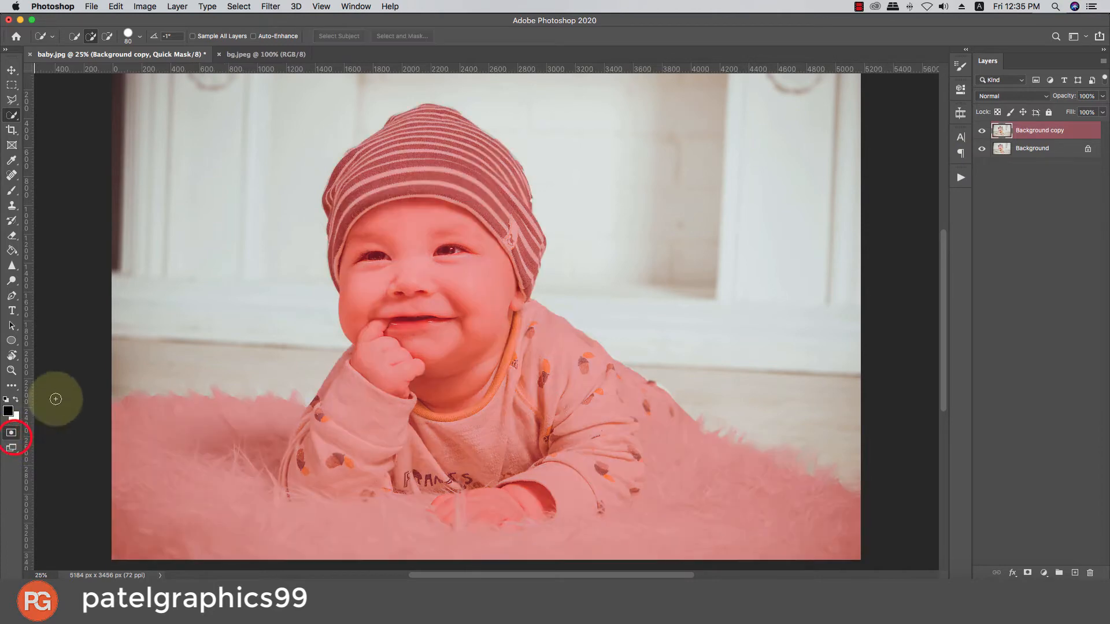
pyautogui.scroll(10, 345, 289)
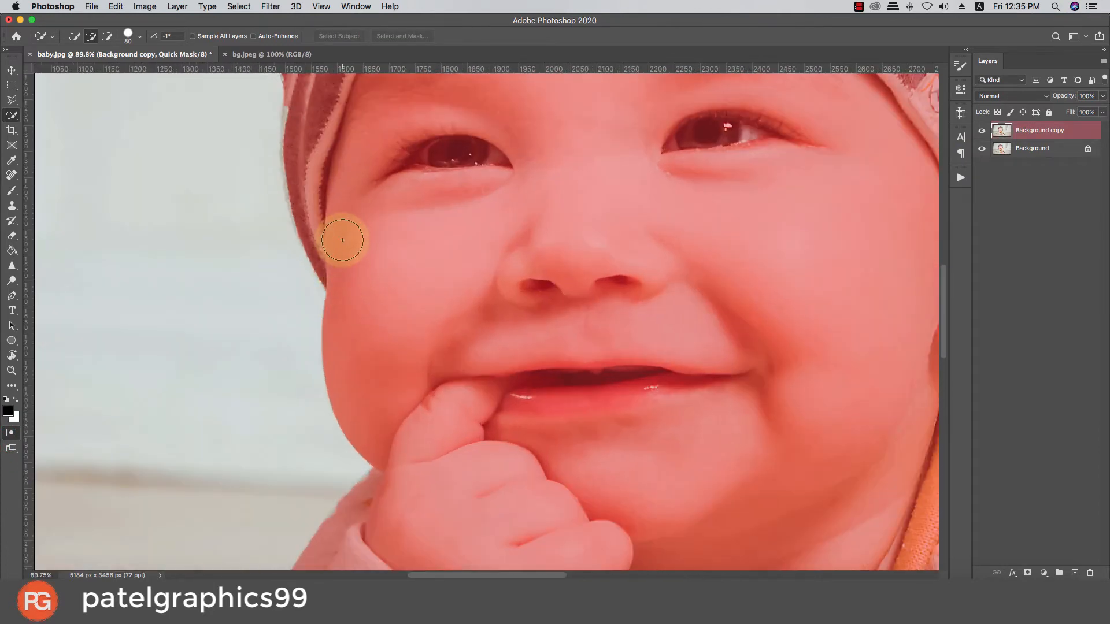
pyautogui.press('b')
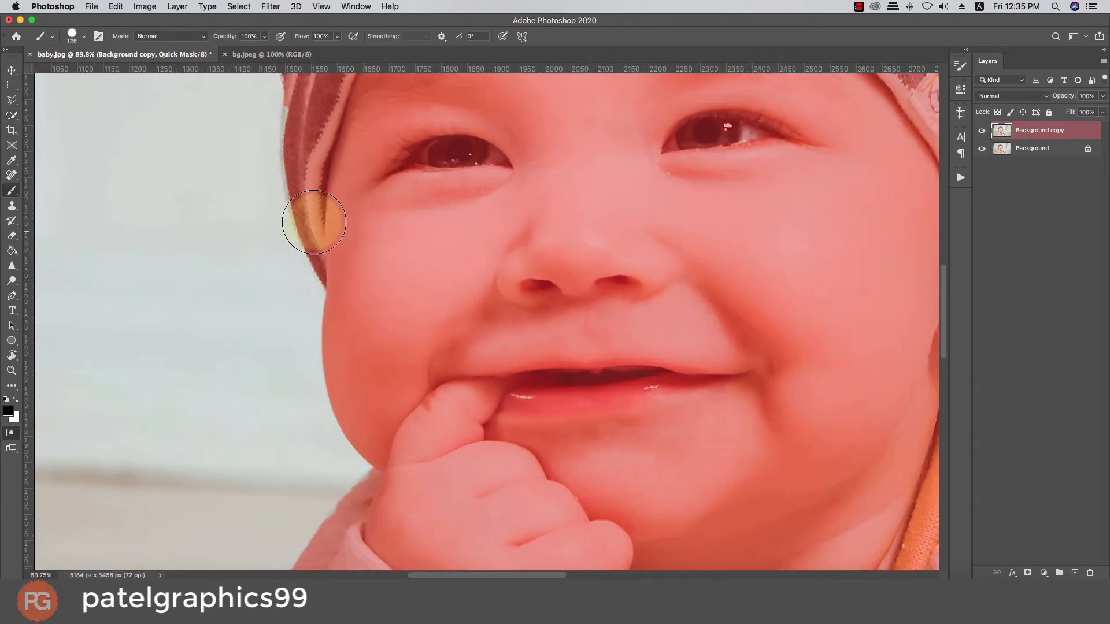
pyautogui.rightClick(326, 184)
pyautogui.click(377, 294)
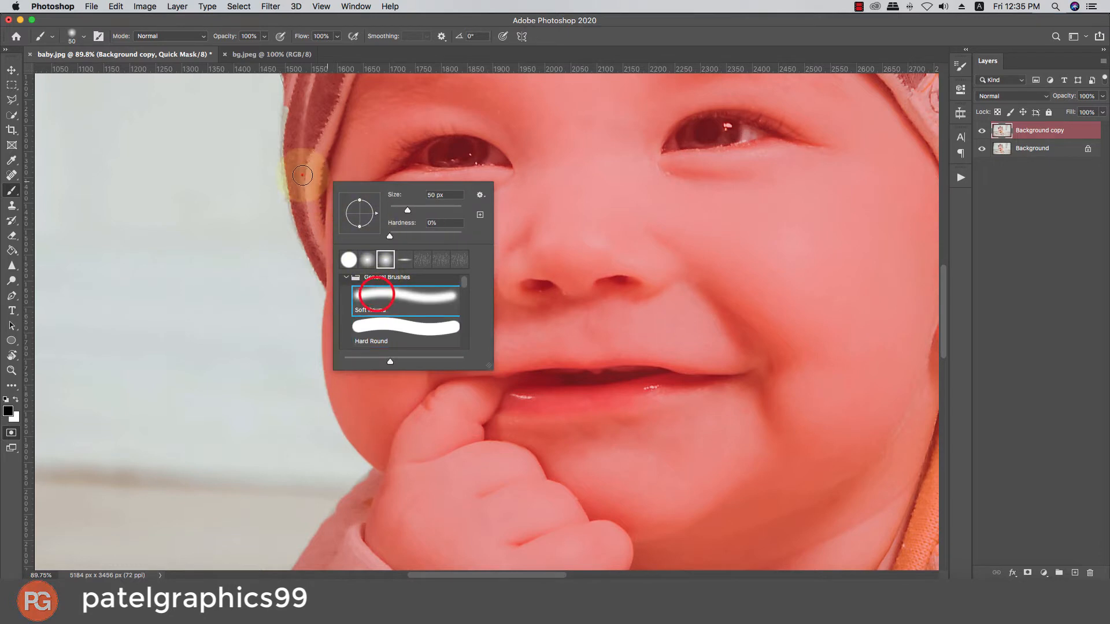
pyautogui.click(302, 175)
pyautogui.moveTo(304, 179)
pyautogui.mouseDown()
pyautogui.moveTo(305, 237)
pyautogui.moveTo(327, 286)
pyautogui.moveTo(283, 201)
pyautogui.moveTo(287, 104)
pyautogui.moveTo(433, 391)
pyautogui.moveTo(430, 329)
pyautogui.mouseUp()
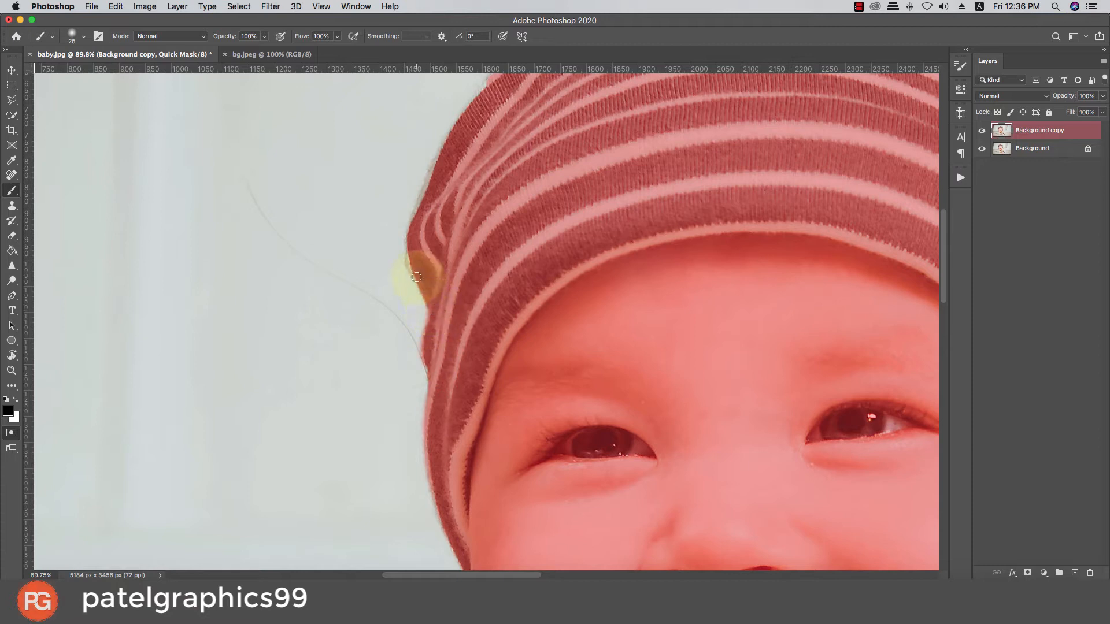
pyautogui.moveTo(409, 264)
pyautogui.mouseDown()
pyautogui.moveTo(412, 228)
pyautogui.moveTo(439, 253)
pyautogui.moveTo(459, 373)
pyautogui.moveTo(523, 268)
pyautogui.moveTo(587, 234)
pyautogui.moveTo(593, 214)
pyautogui.moveTo(621, 209)
pyautogui.moveTo(663, 177)
pyautogui.moveTo(614, 270)
pyautogui.moveTo(741, 191)
pyautogui.mouseUp()
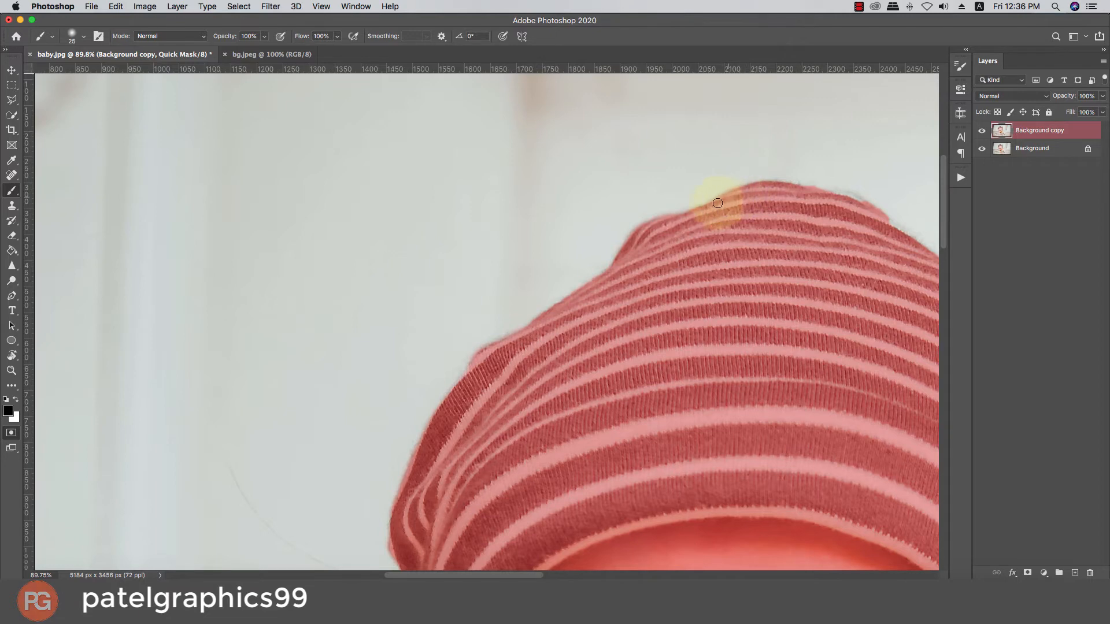
# Touch up the Quick Mask along the hat's crown, painting missed fabric in black and erasing spill outside the edge in white.
pyautogui.moveTo(778, 230); pyautogui.dragTo(558, 218)
pyautogui.click(538, 173)
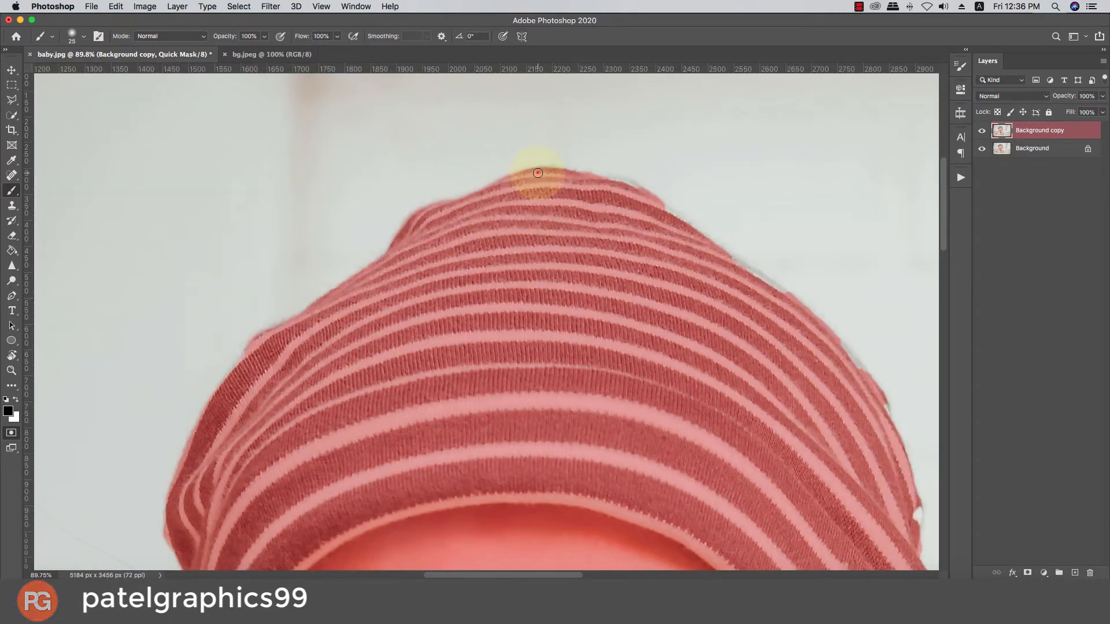
pyautogui.moveTo(538, 172)
pyautogui.mouseDown()
pyautogui.moveTo(620, 180)
pyautogui.moveTo(651, 200)
pyautogui.mouseUp()
pyautogui.press('x')
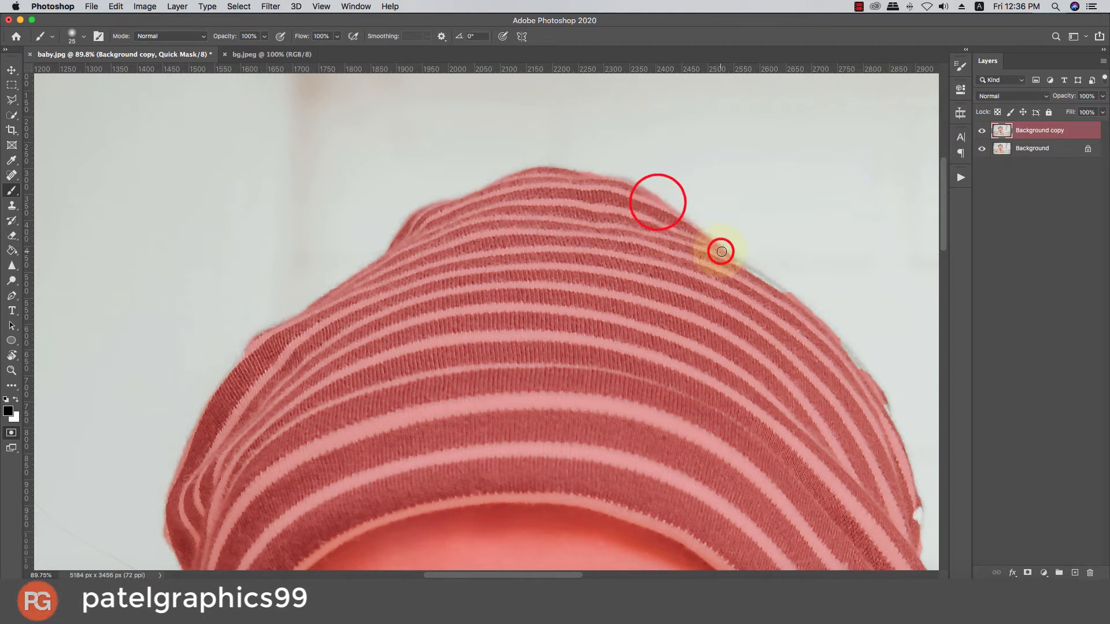
pyautogui.click(721, 250)
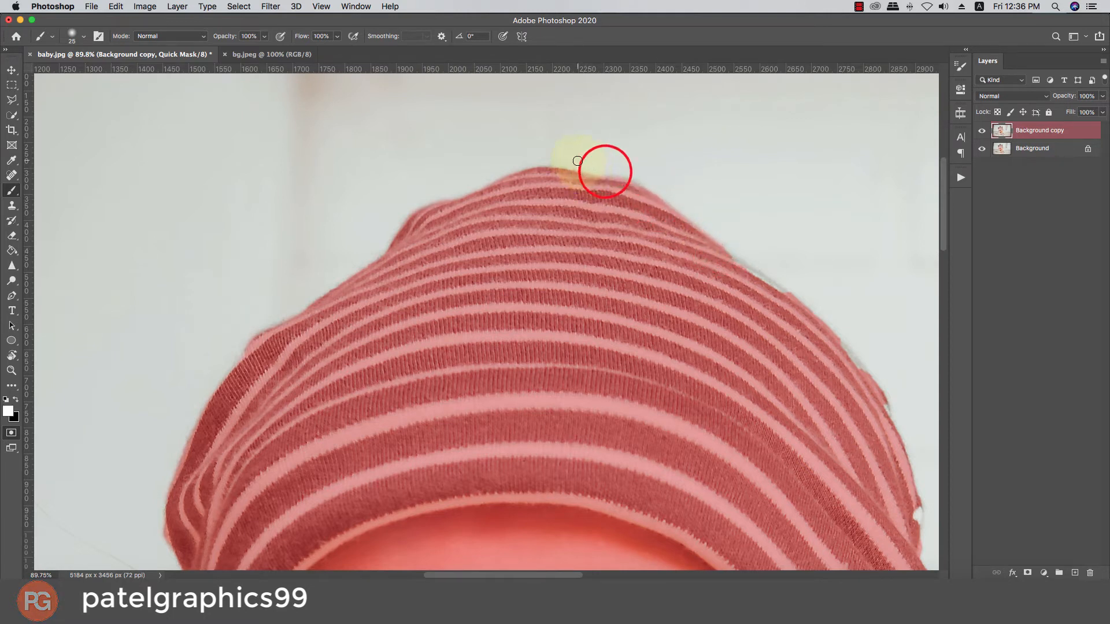
pyautogui.moveTo(596, 171); pyautogui.dragTo(629, 184)
pyautogui.click(629, 183)
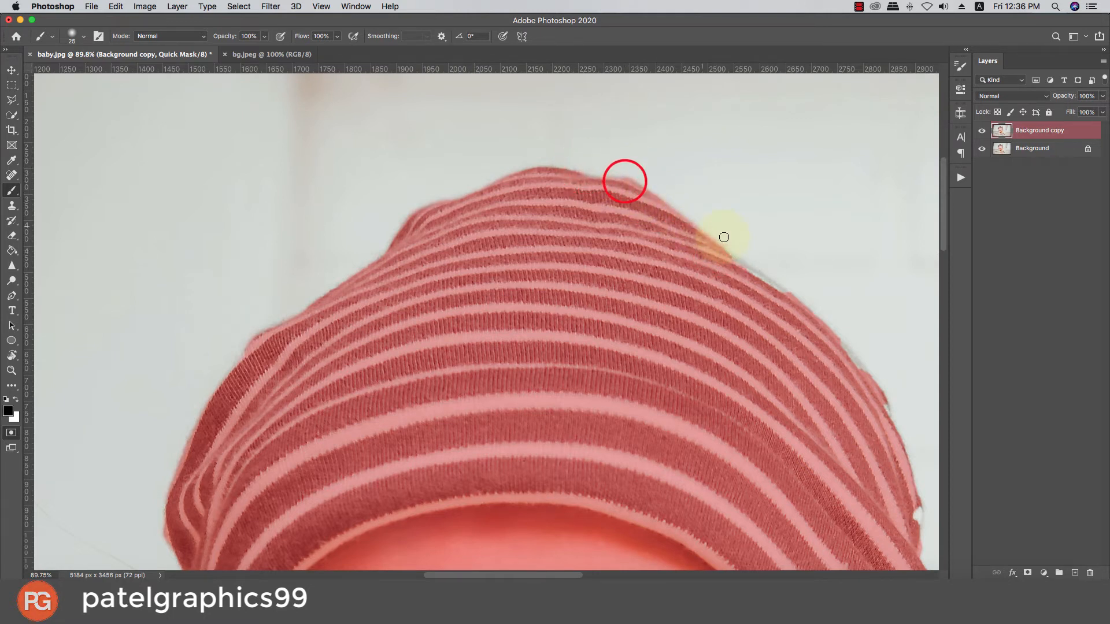
# Touch up the Quick Mask down the hat's edge from crown to ear, filling missed fabric in black and clearing spill in white.
pyautogui.moveTo(730, 255)
pyautogui.mouseDown()
pyautogui.moveTo(790, 299)
pyautogui.moveTo(695, 250)
pyautogui.moveTo(798, 303)
pyautogui.mouseUp()
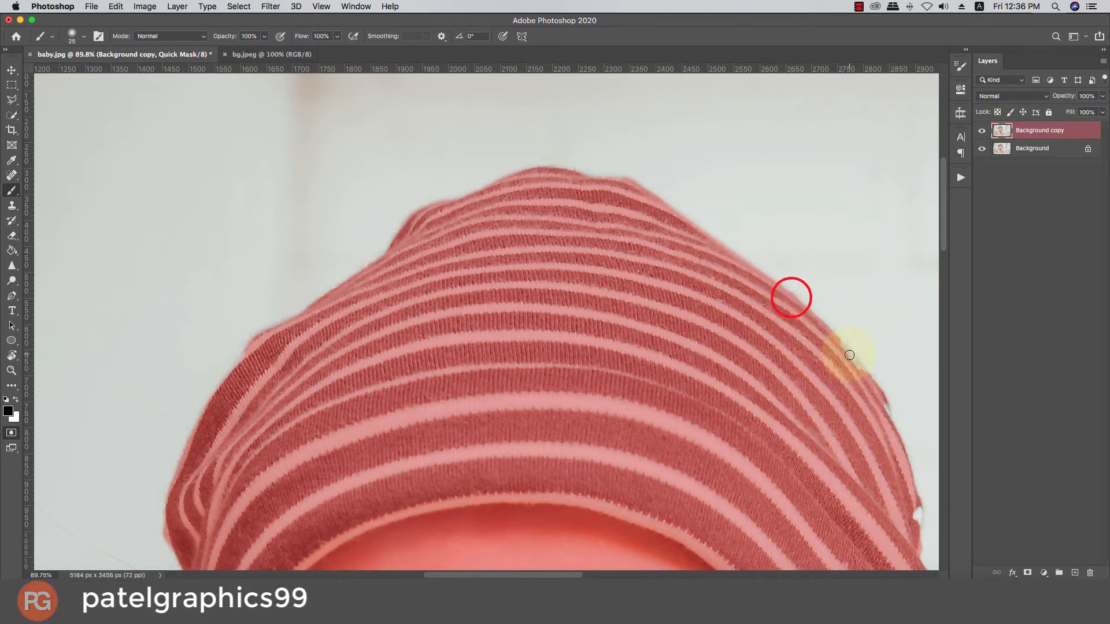
pyautogui.moveTo(849, 355)
pyautogui.mouseDown()
pyautogui.moveTo(884, 387)
pyautogui.moveTo(890, 422)
pyautogui.moveTo(855, 364)
pyautogui.moveTo(843, 431)
pyautogui.moveTo(736, 314)
pyautogui.moveTo(803, 378)
pyautogui.moveTo(804, 440)
pyautogui.moveTo(814, 429)
pyautogui.moveTo(819, 445)
pyautogui.moveTo(588, 304)
pyautogui.moveTo(619, 389)
pyautogui.mouseUp()
pyautogui.press('x')
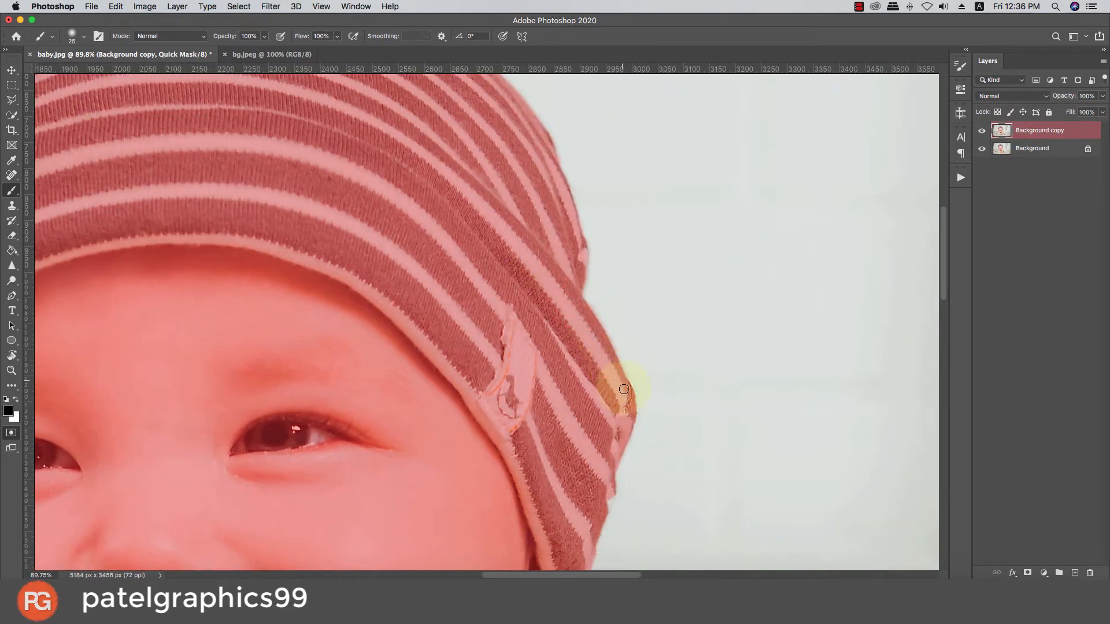
pyautogui.moveTo(601, 435); pyautogui.dragTo(619, 290)
pyautogui.click(611, 330)
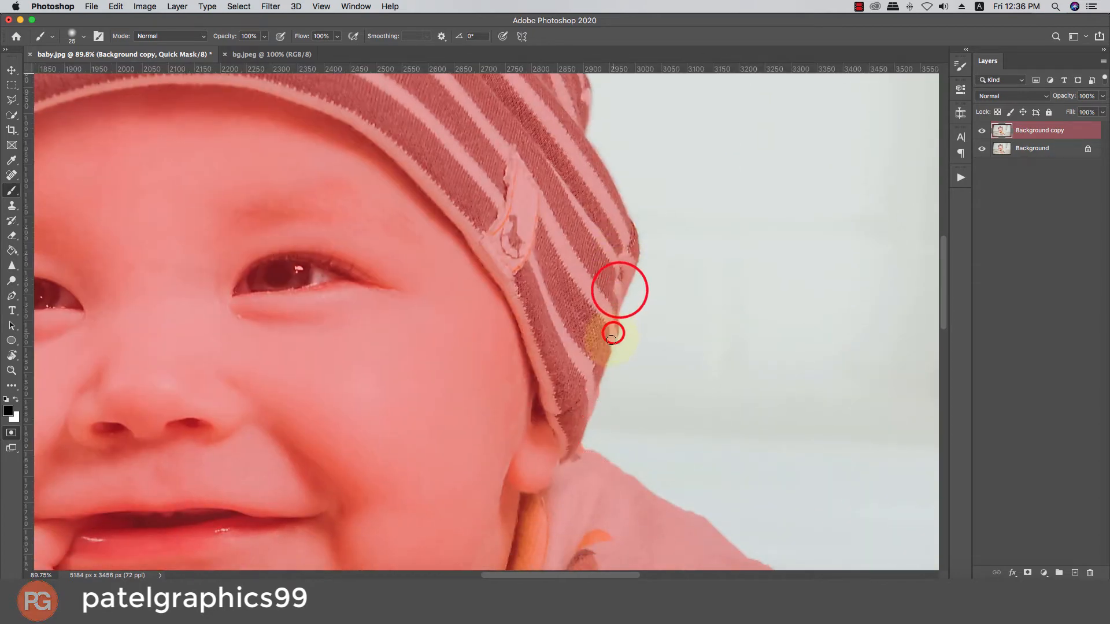
pyautogui.moveTo(569, 421); pyautogui.dragTo(538, 254)
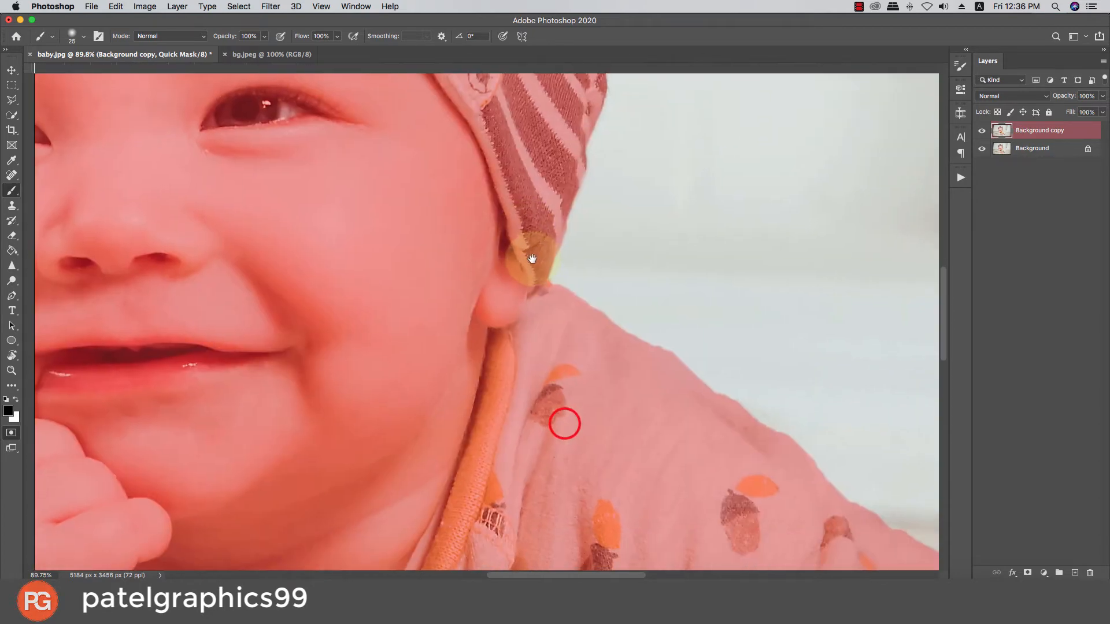
# Clean the Quick Mask along the shoulder and sleeve from the neck to the fur rug, filling gaps in black and erasing spill in white.
pyautogui.click(548, 284)
pyautogui.keyDown('shift'); pyautogui.click(635, 340); pyautogui.keyUp('shift')
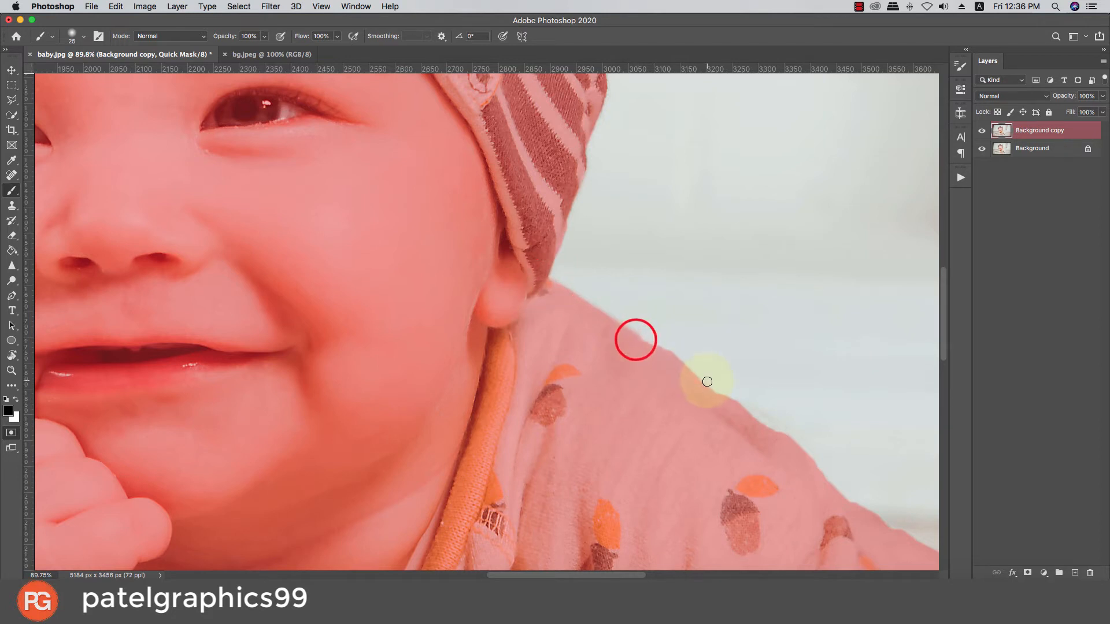
pyautogui.moveTo(707, 389); pyautogui.dragTo(404, 216)
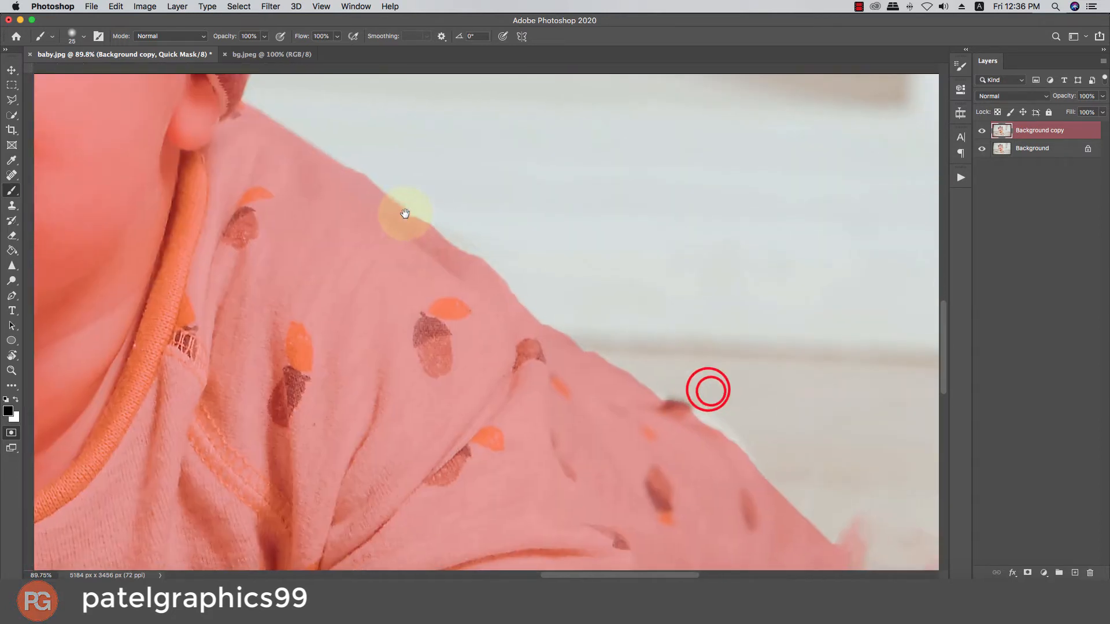
pyautogui.click(460, 242)
pyautogui.keyDown('shift'); pyautogui.click(493, 267); pyautogui.keyUp('shift')
pyautogui.keyDown('shift'); pyautogui.click(519, 304); pyautogui.keyUp('shift')
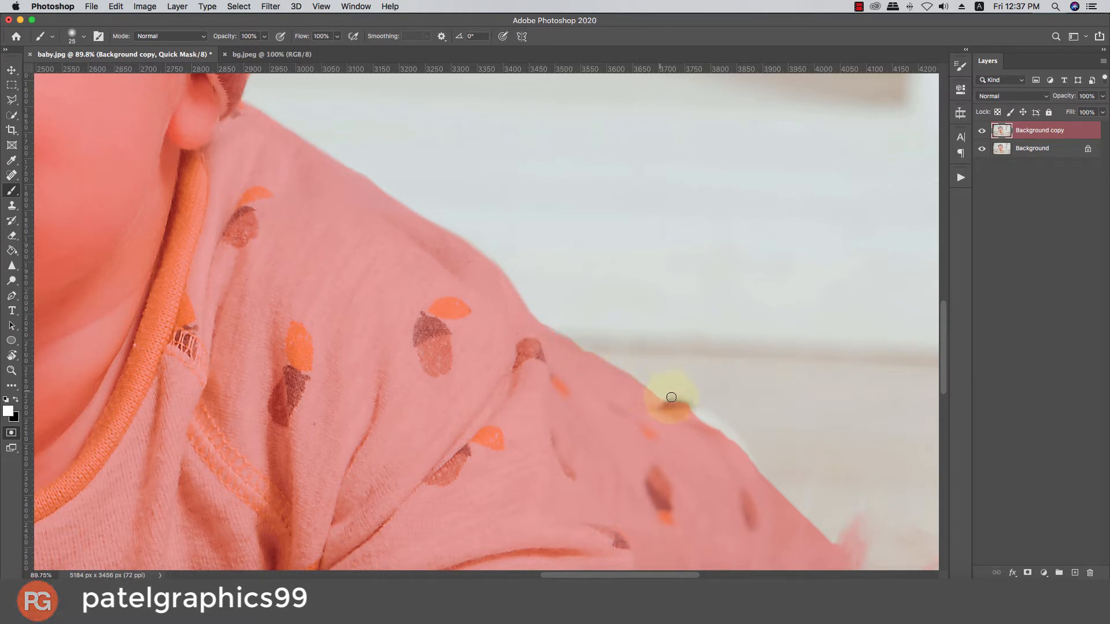
pyautogui.press('x')
pyautogui.moveTo(538, 327)
pyautogui.mouseDown()
pyautogui.moveTo(706, 411)
pyautogui.moveTo(745, 444)
pyautogui.moveTo(609, 295)
pyautogui.mouseUp()
pyautogui.moveTo(659, 359)
pyautogui.mouseDown()
pyautogui.moveTo(702, 389)
pyautogui.moveTo(593, 279)
pyautogui.moveTo(537, 261)
pyautogui.moveTo(557, 264)
pyautogui.mouseUp()
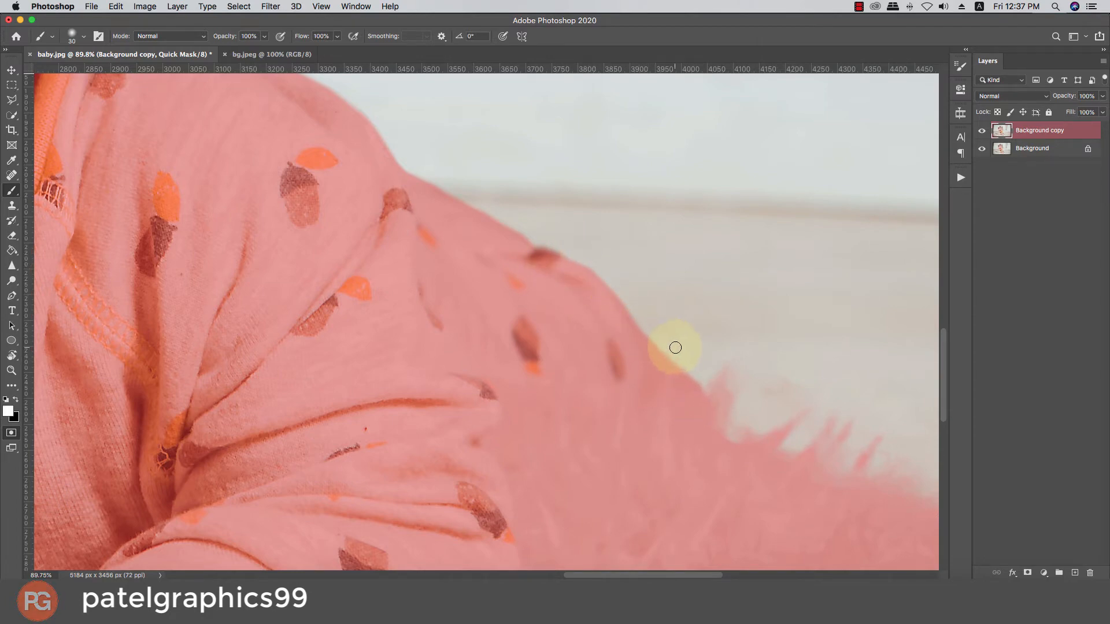
# Paint black in the Quick Mask over the missed sleeve edge below the raised hand.
pyautogui.scroll(-5, 659, 324)
pyautogui.scroll(4, 349, 351)
pyautogui.press('x')
pyautogui.moveTo(359, 371)
pyautogui.mouseDown()
pyautogui.moveTo(431, 320)
pyautogui.moveTo(335, 429)
pyautogui.moveTo(297, 502)
pyautogui.mouseUp()
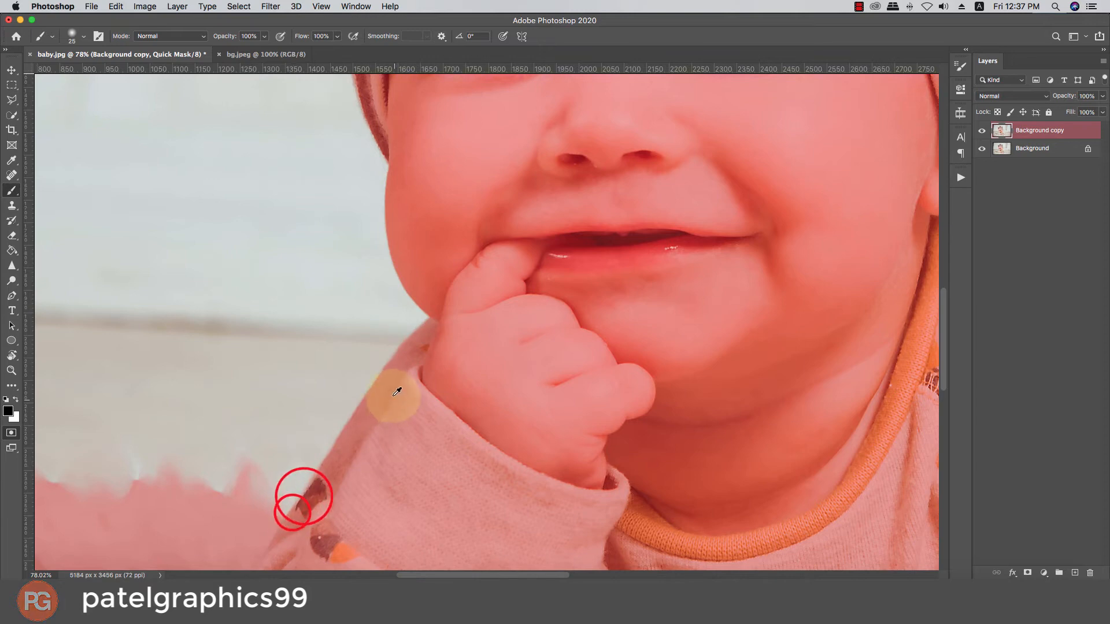
# Exit Quick Mask, add a layer mask to Background copy from the selection, and hide the Background layer.
pyautogui.scroll(-3, 396, 389)
pyautogui.scroll(-3, 423, 263)
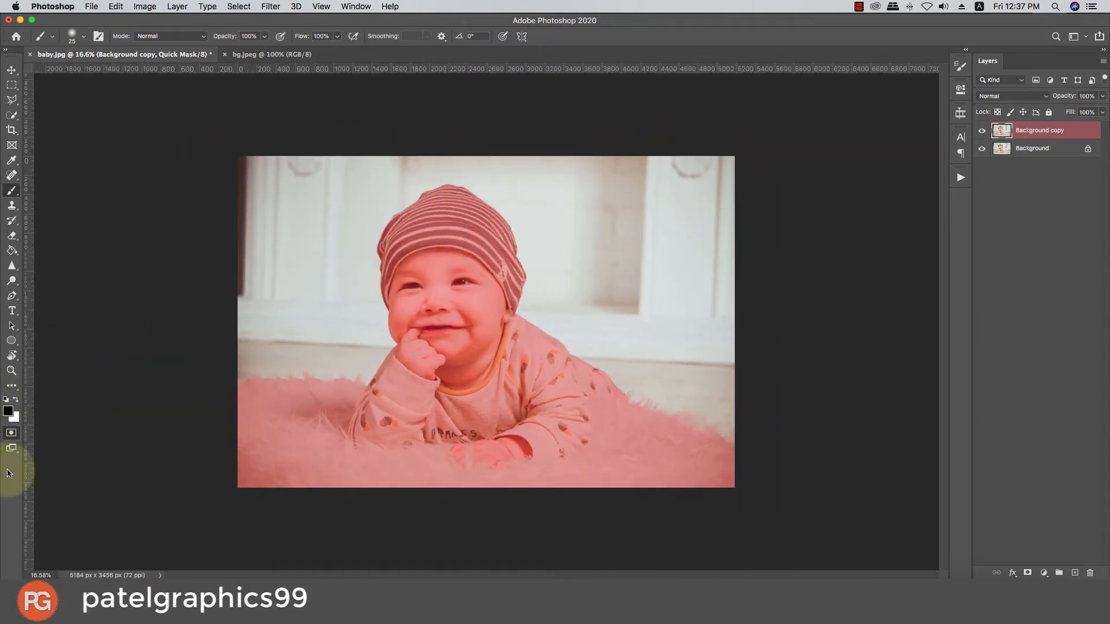
pyautogui.click(12, 435)
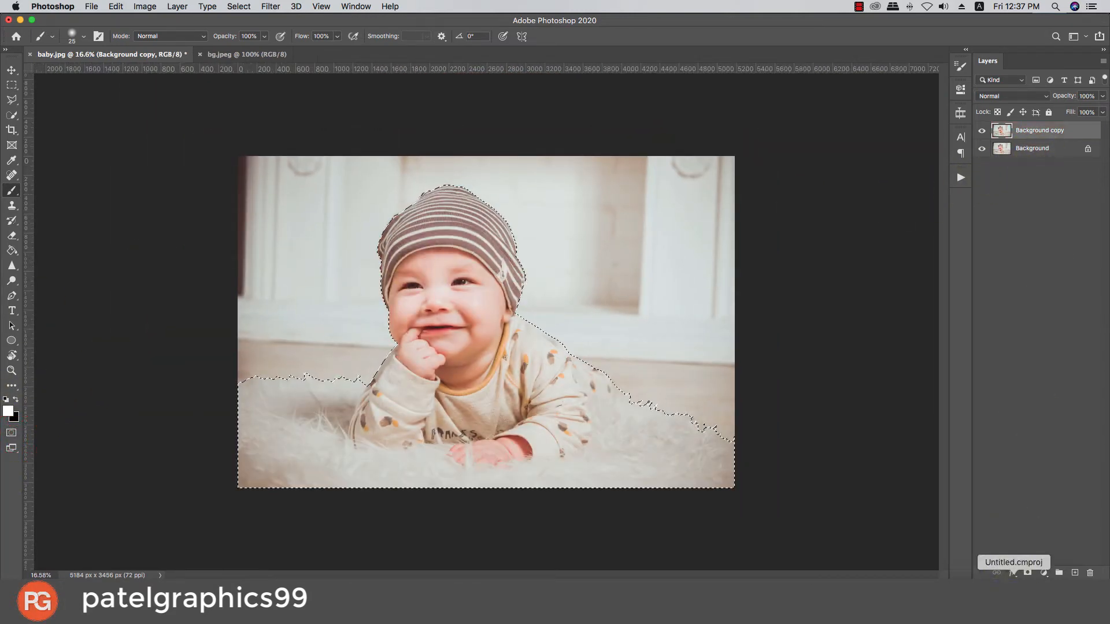
pyautogui.click(1025, 574)
pyautogui.click(982, 148)
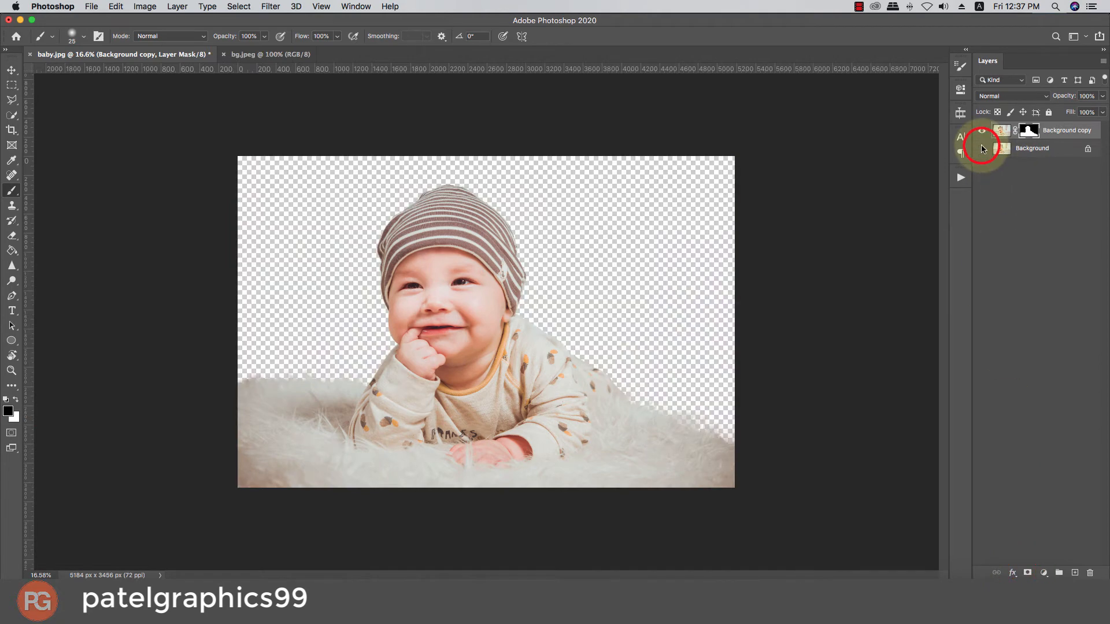
# Move the masked baby layer into bg.jpeg and scale it down proportionally to fit the dark wooden scene.
pyautogui.press('v')
pyautogui.moveTo(407, 288); pyautogui.dragTo(467, 323)
pyautogui.press('super+t')
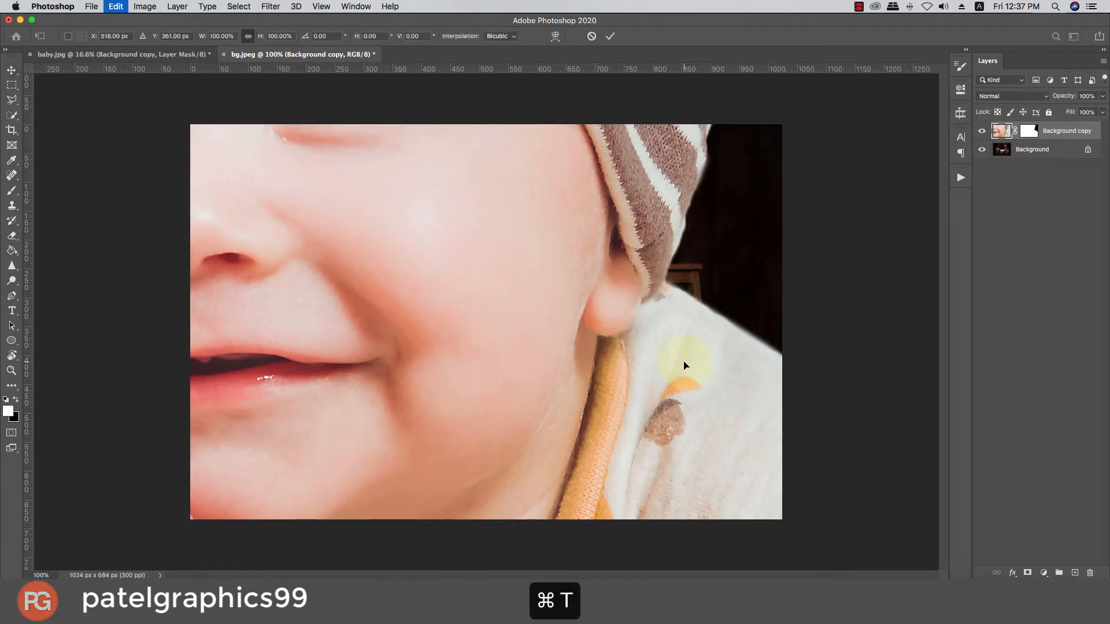
pyautogui.scroll(-3, 686, 324)
pyautogui.scroll(-5, 665, 254)
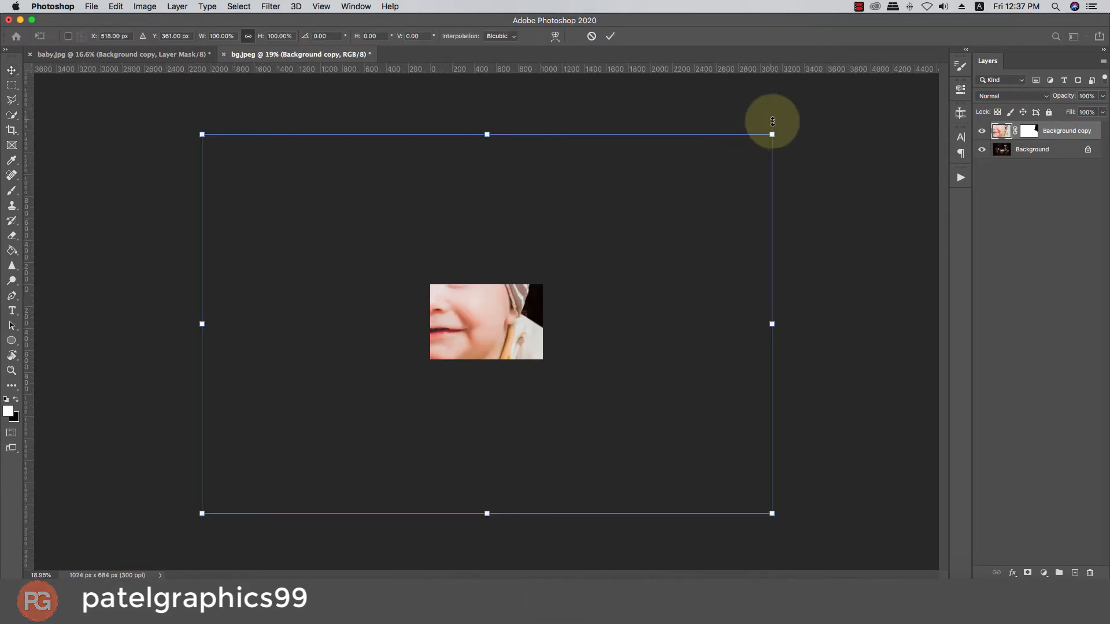
pyautogui.moveTo(773, 132); pyautogui.dragTo(508, 259)
pyautogui.scroll(1, 485, 329)
pyautogui.scroll(8, 486, 329)
pyautogui.press('Return')
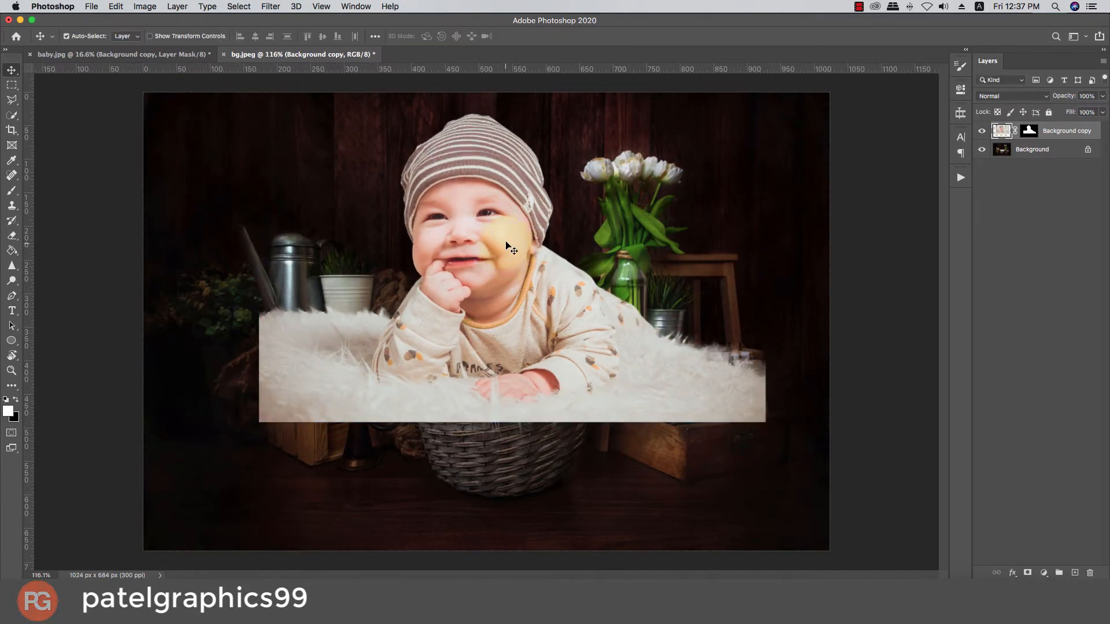
# Convert the baby layer to a smart object and scale it down to 64.40%.
pyautogui.rightClick(1050, 130)
pyautogui.click(931, 232)
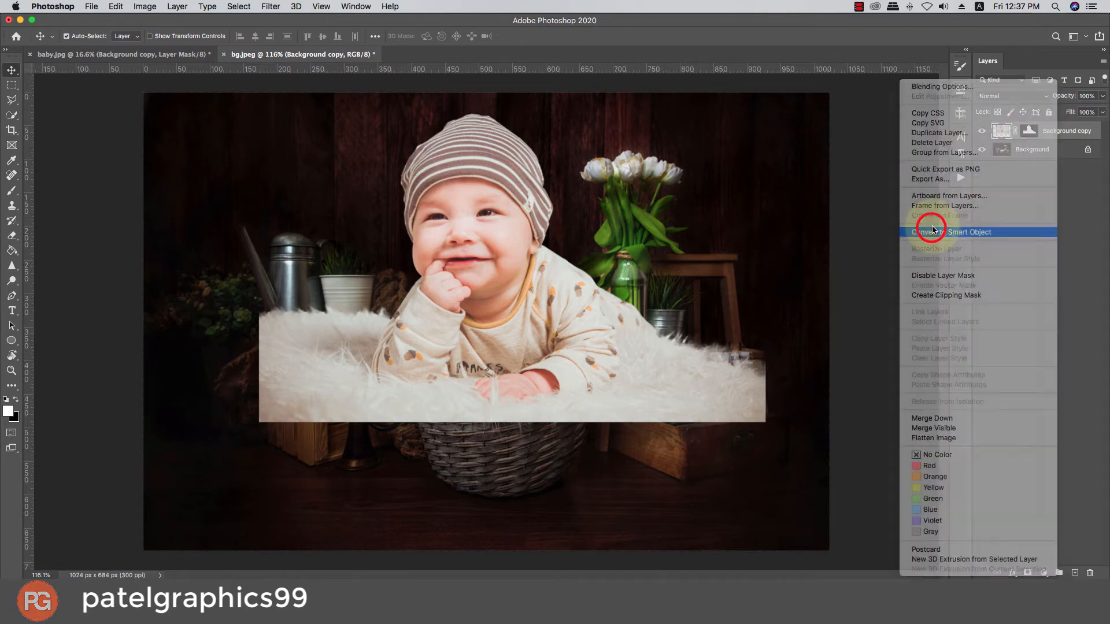
pyautogui.press('super+t')
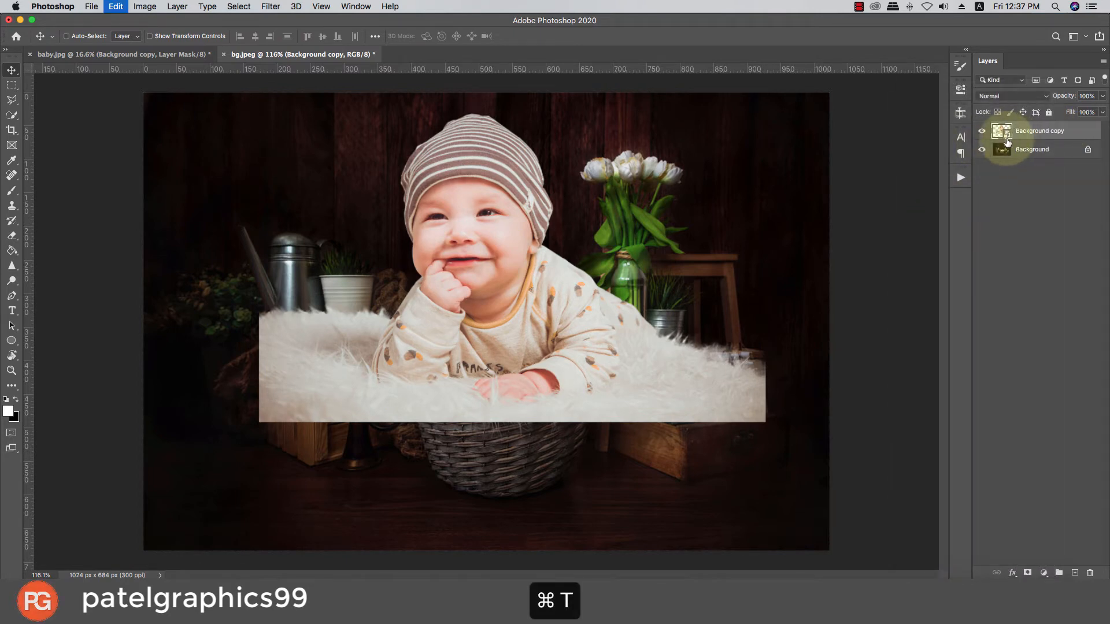
pyautogui.moveTo(766, 113); pyautogui.dragTo(677, 179)
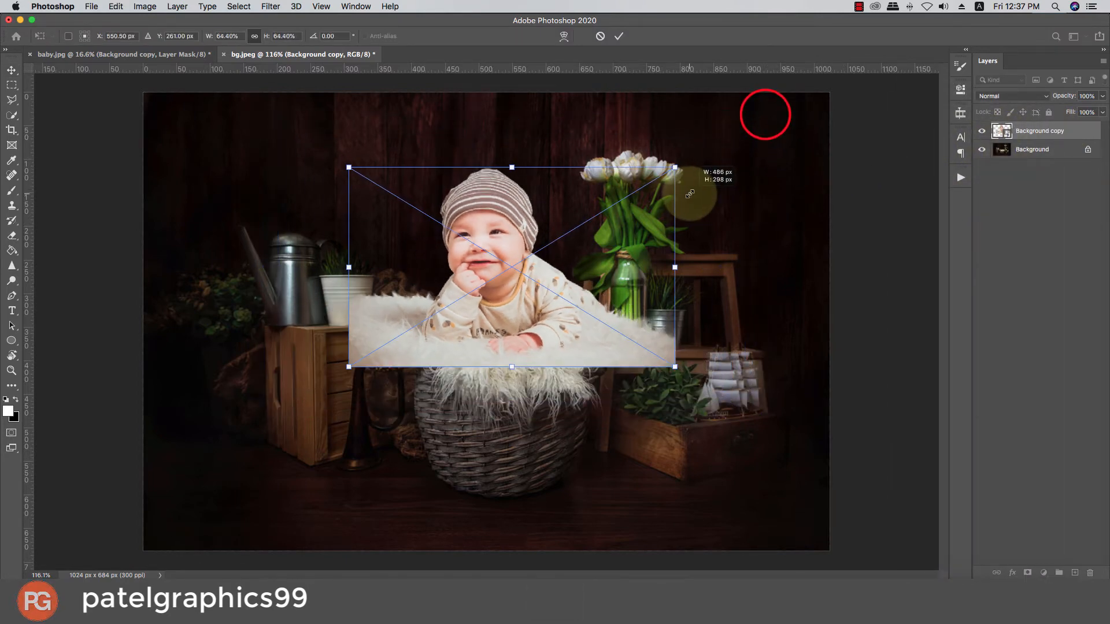
# Lower the baby layer's opacity to 72%, scale it to about 47%, and position the baby over the basket's fur.
pyautogui.moveTo(1092, 107); pyautogui.dragTo(1081, 109)
pyautogui.moveTo(522, 306)
pyautogui.mouseDown()
pyautogui.moveTo(530, 276)
pyautogui.moveTo(534, 309)
pyautogui.mouseUp()
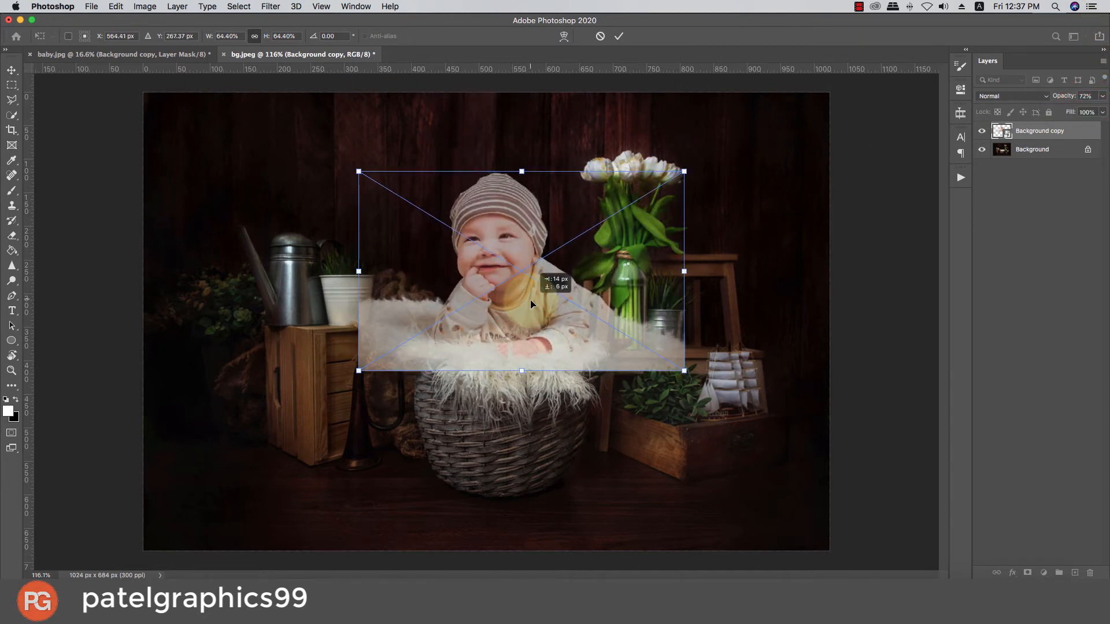
pyautogui.moveTo(682, 170); pyautogui.dragTo(633, 205)
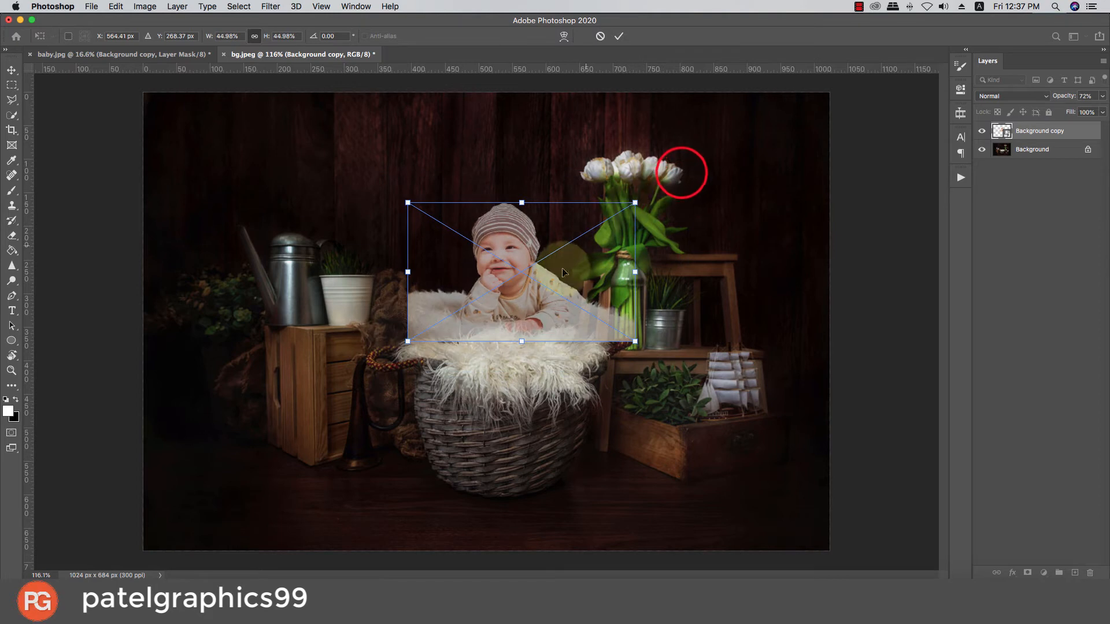
pyautogui.moveTo(550, 292); pyautogui.dragTo(538, 332)
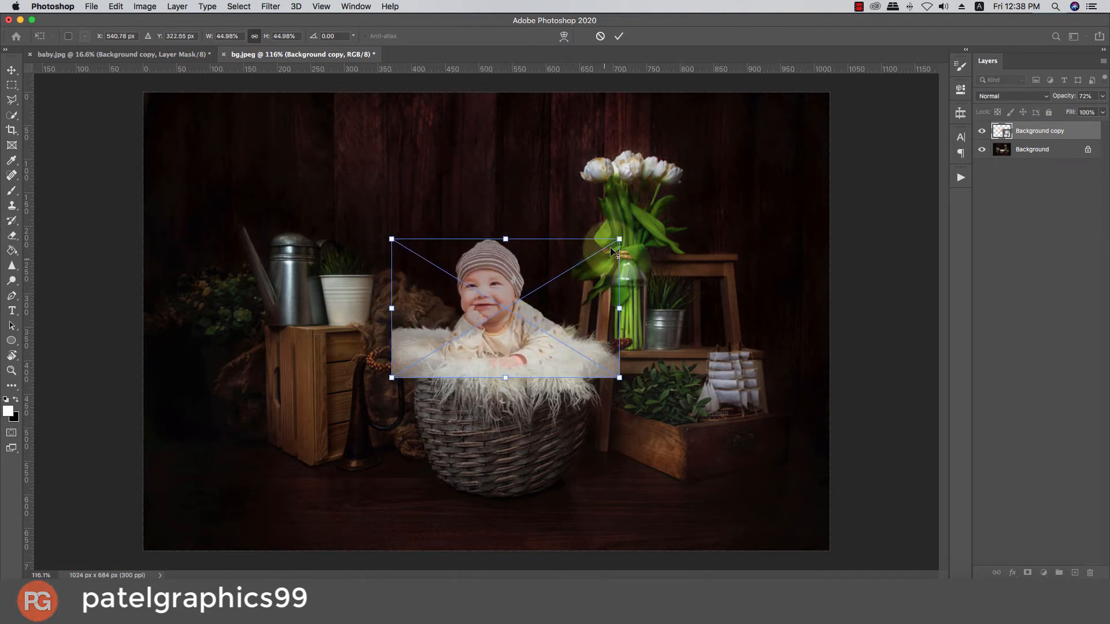
pyautogui.moveTo(612, 250); pyautogui.dragTo(619, 220)
pyautogui.moveTo(558, 317)
pyautogui.mouseDown()
pyautogui.moveTo(559, 287)
pyautogui.moveTo(560, 335)
pyautogui.mouseUp()
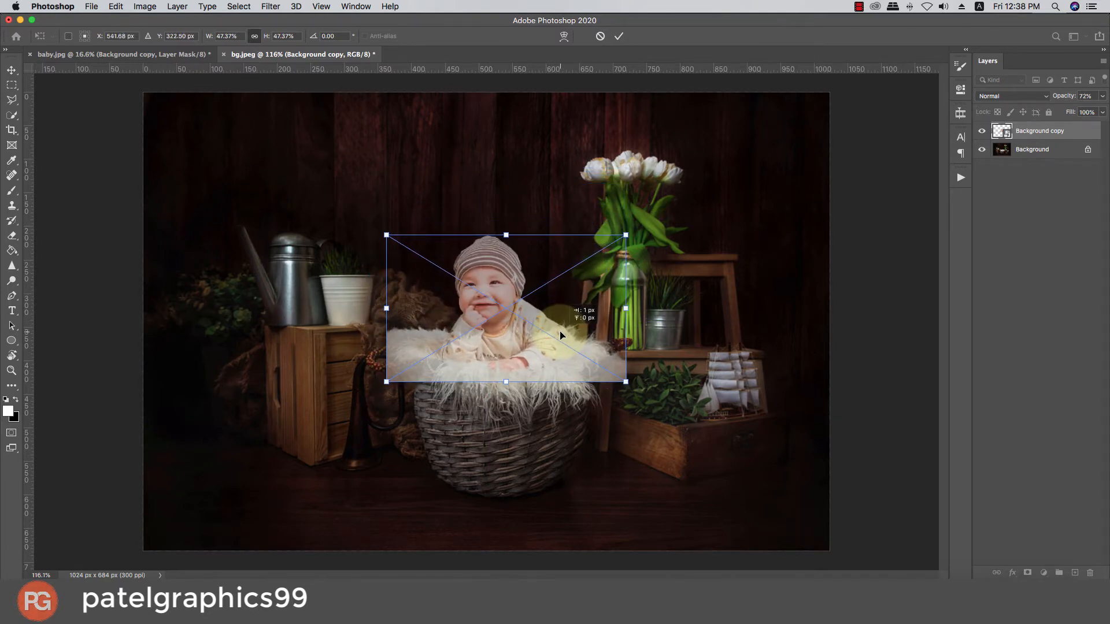
pyautogui.press('Return')
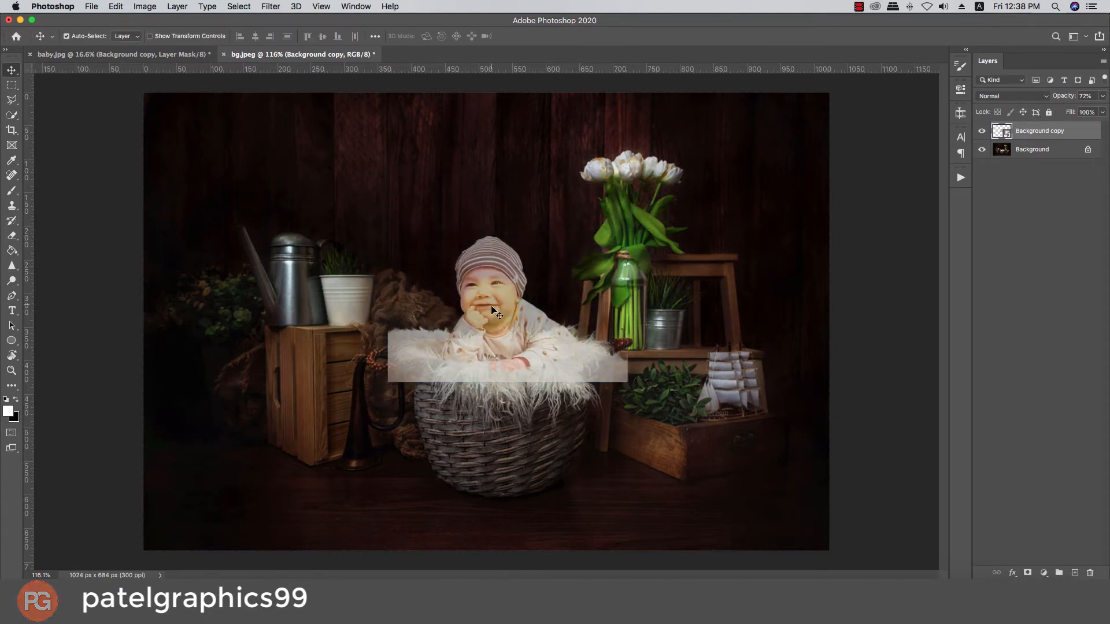
# Add a white layer mask to the baby smart object and set up a 40 px brush with black.
pyautogui.scroll(5, 492, 310)
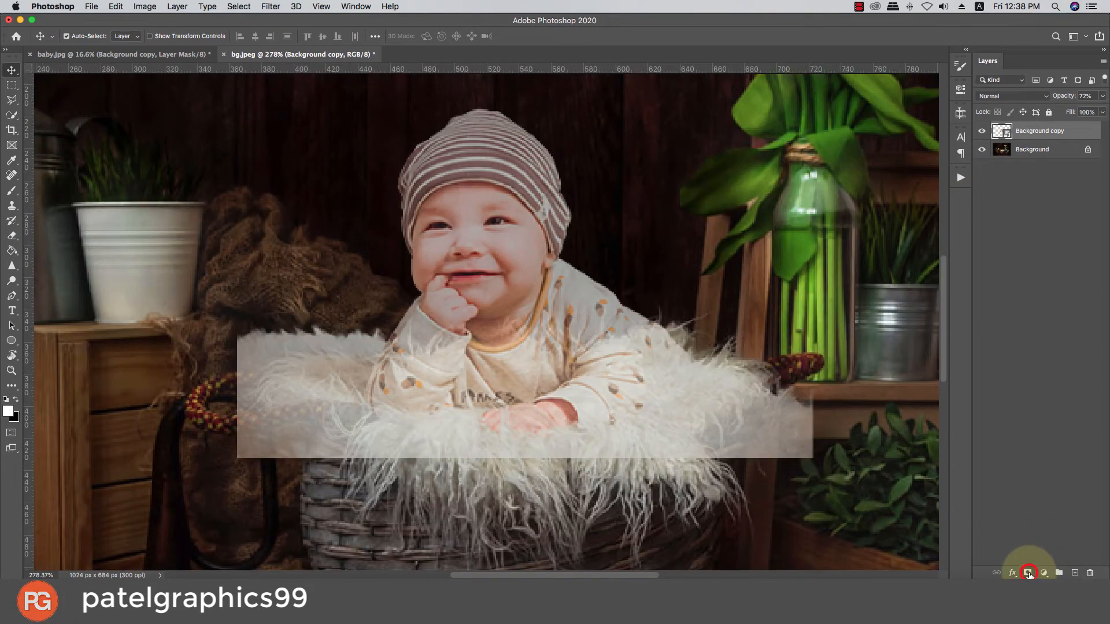
pyautogui.click(1028, 574)
pyautogui.press('b')
pyautogui.press('x')
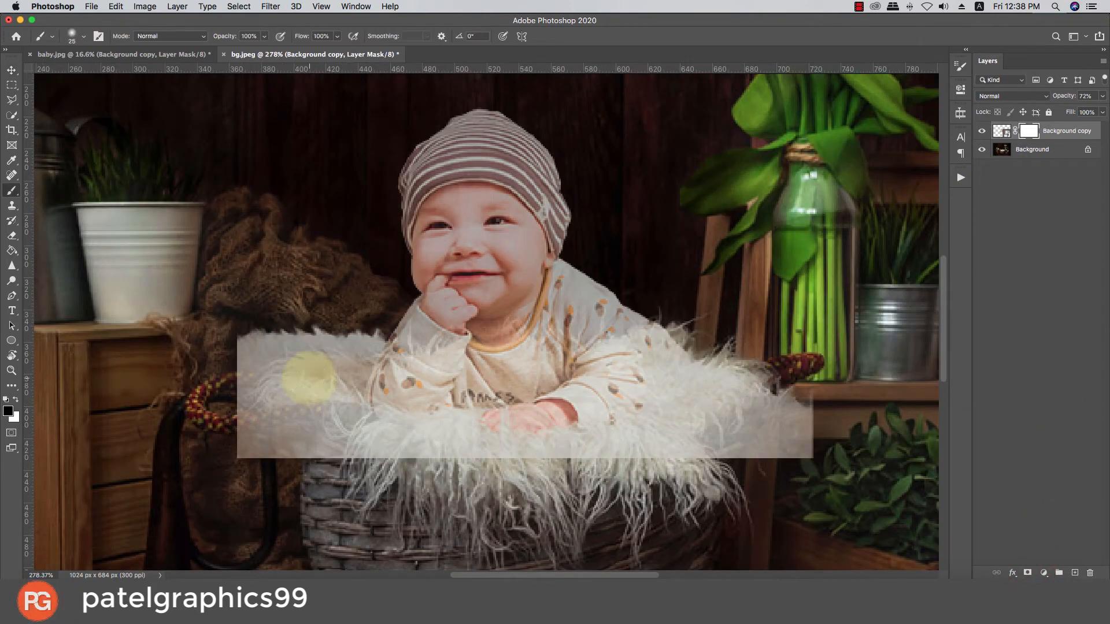
pyautogui.press(']')
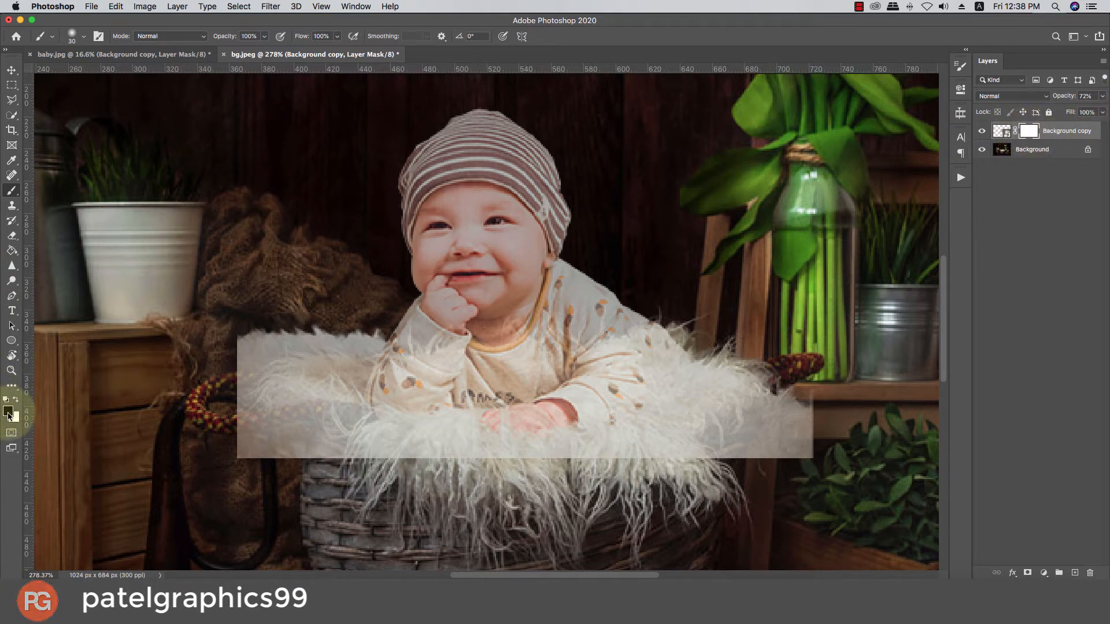
pyautogui.press(']')
# Try hiding the rug's corner beside the basket handle with black on the layer mask, and restore it.
pyautogui.moveTo(255, 341); pyautogui.dragTo(277, 337)
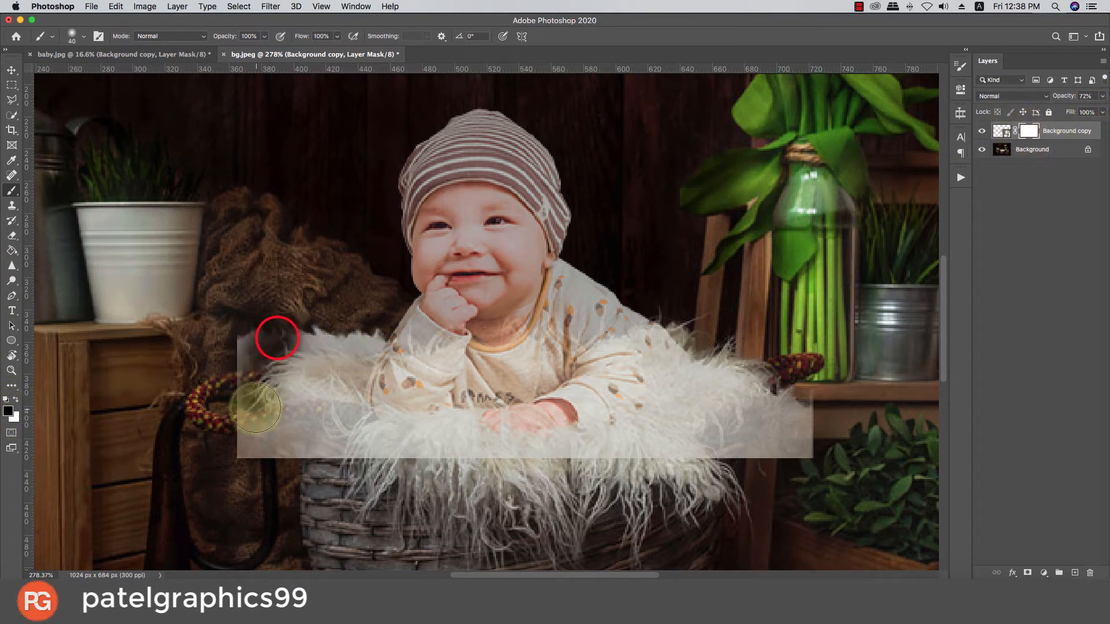
pyautogui.moveTo(255, 408)
pyautogui.mouseDown()
pyautogui.moveTo(236, 384)
pyautogui.moveTo(279, 391)
pyautogui.mouseUp()
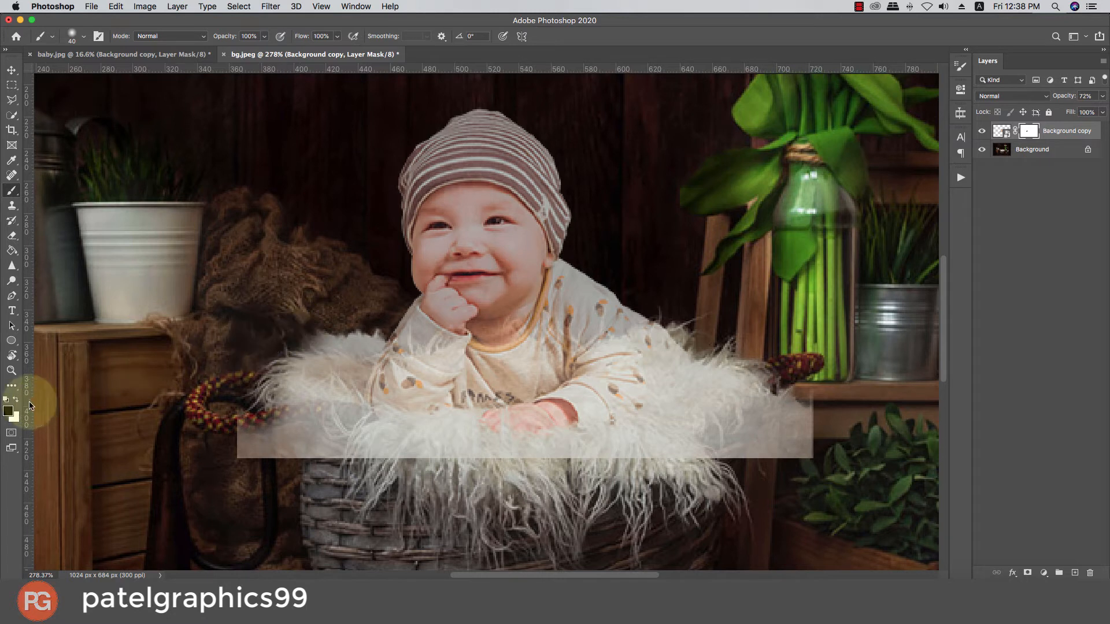
pyautogui.moveTo(271, 347)
pyautogui.mouseDown()
pyautogui.moveTo(271, 412)
pyautogui.moveTo(267, 376)
pyautogui.mouseUp()
pyautogui.click(15, 400)
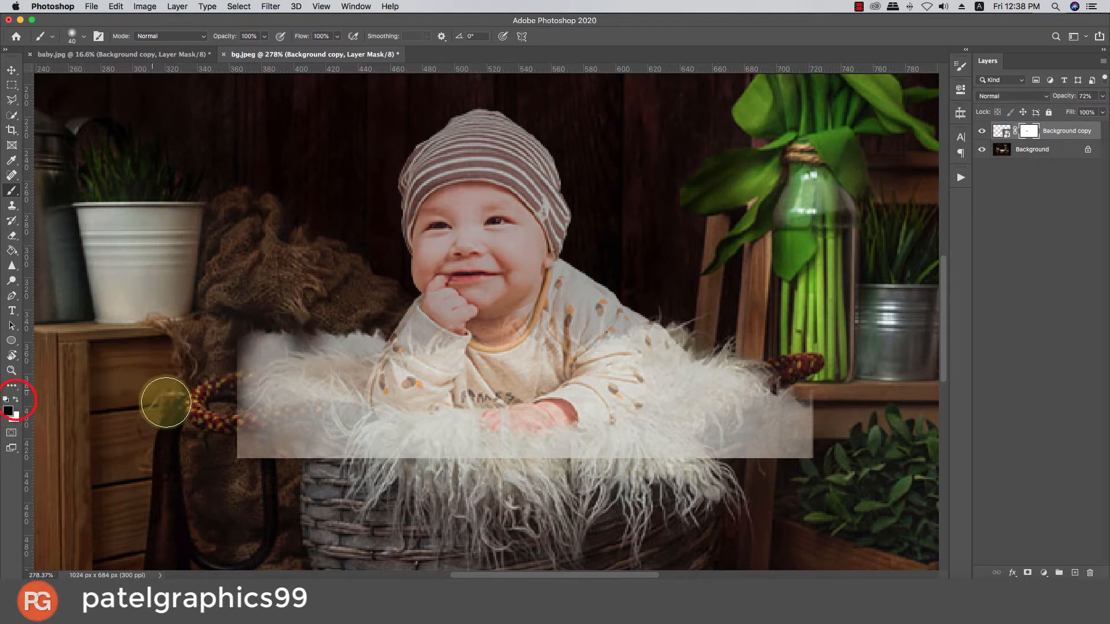
# Paint black on the layer mask with a 25 px brush to hide the rug's straight edges all around the basket rim.
pyautogui.moveTo(186, 397)
pyautogui.mouseDown()
pyautogui.moveTo(222, 367)
pyautogui.moveTo(243, 380)
pyautogui.moveTo(248, 452)
pyautogui.moveTo(244, 371)
pyautogui.moveTo(323, 330)
pyautogui.moveTo(335, 327)
pyautogui.moveTo(335, 342)
pyautogui.moveTo(366, 327)
pyautogui.moveTo(356, 347)
pyautogui.moveTo(265, 372)
pyautogui.mouseUp()
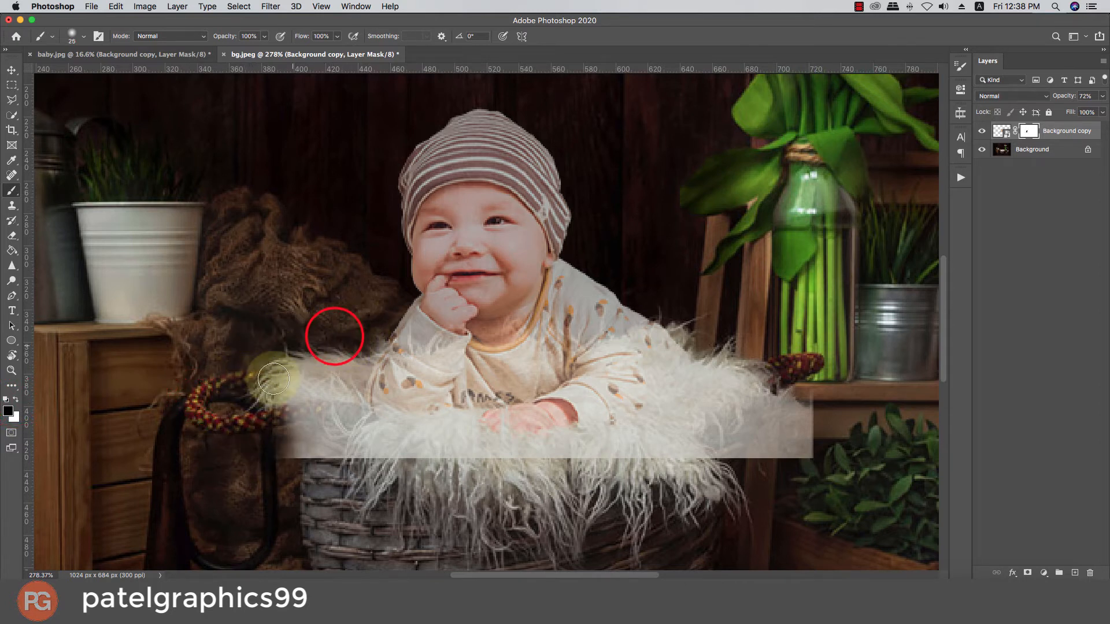
pyautogui.moveTo(297, 416)
pyautogui.mouseDown()
pyautogui.moveTo(434, 445)
pyautogui.moveTo(401, 431)
pyautogui.moveTo(237, 453)
pyautogui.moveTo(447, 472)
pyautogui.moveTo(463, 455)
pyautogui.moveTo(426, 445)
pyautogui.moveTo(536, 464)
pyautogui.moveTo(633, 458)
pyautogui.moveTo(697, 413)
pyautogui.moveTo(690, 428)
pyautogui.moveTo(716, 390)
pyautogui.moveTo(738, 400)
pyautogui.moveTo(763, 382)
pyautogui.moveTo(799, 439)
pyautogui.moveTo(696, 305)
pyautogui.mouseUp()
pyautogui.press('[')
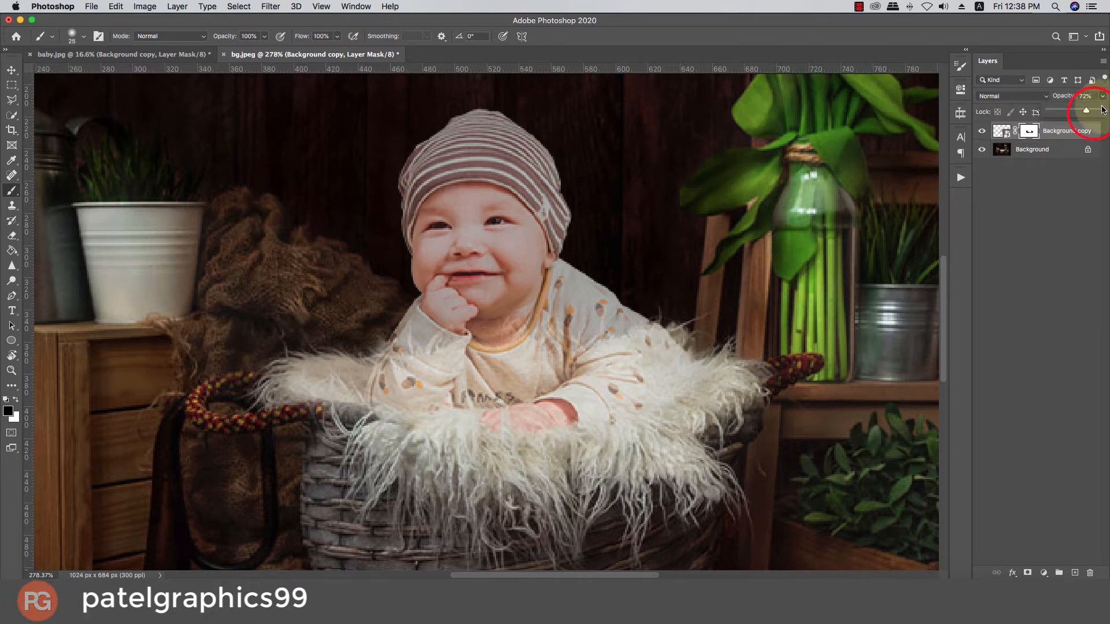
# Raise the baby layer's opacity to 100% and touch up its mask where the rug meets the basket's fur.
pyautogui.scroll(-10, 532, 421)
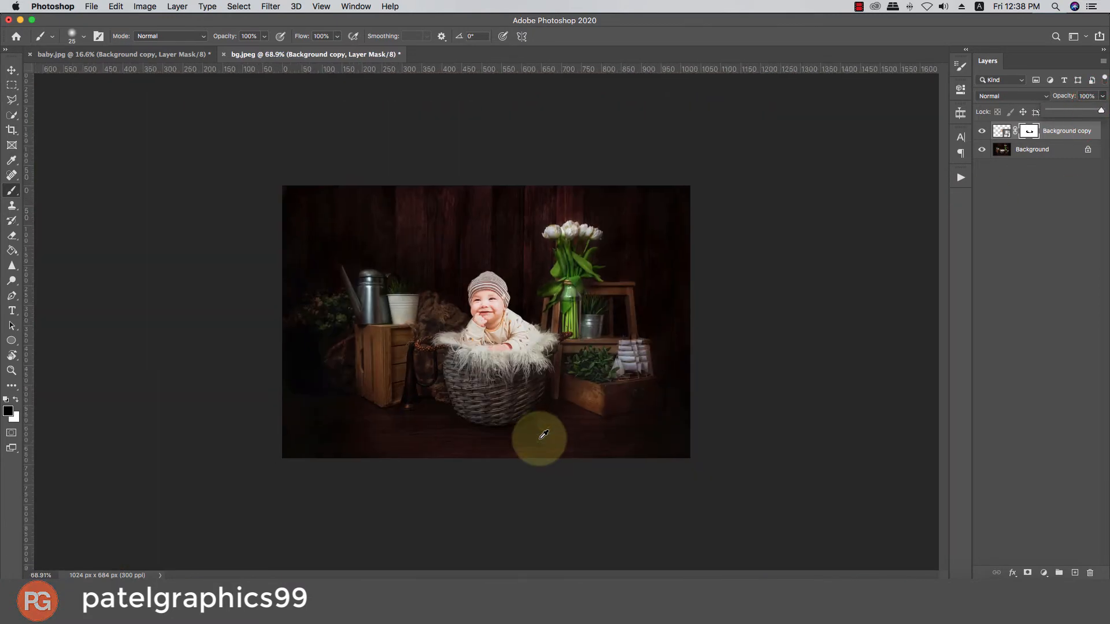
pyautogui.scroll(8, 509, 341)
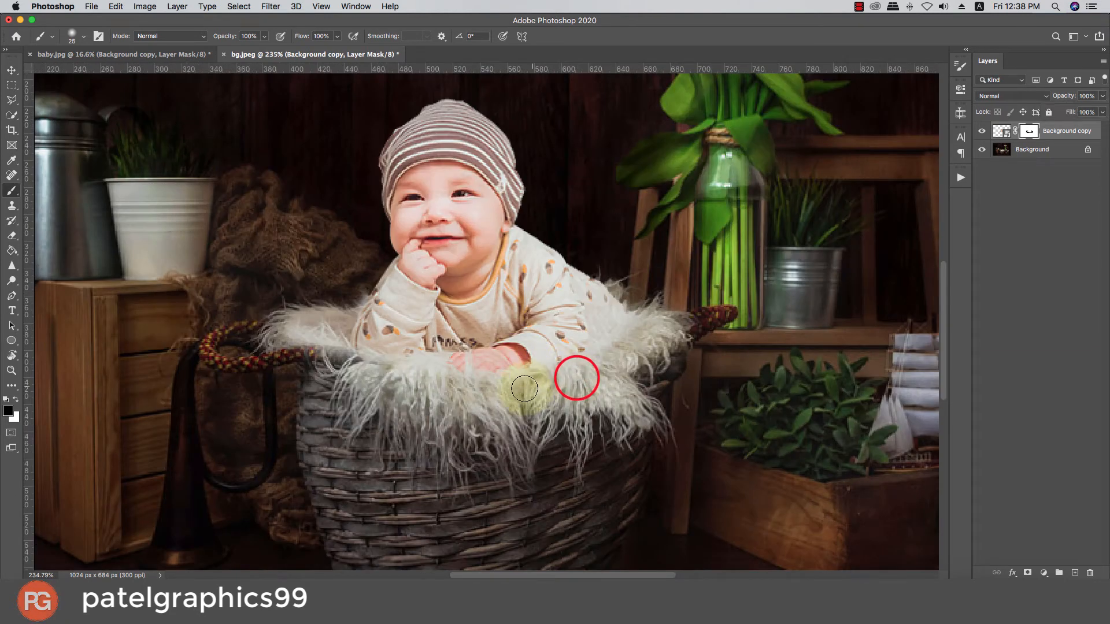
pyautogui.click(325, 346)
pyautogui.click(265, 342)
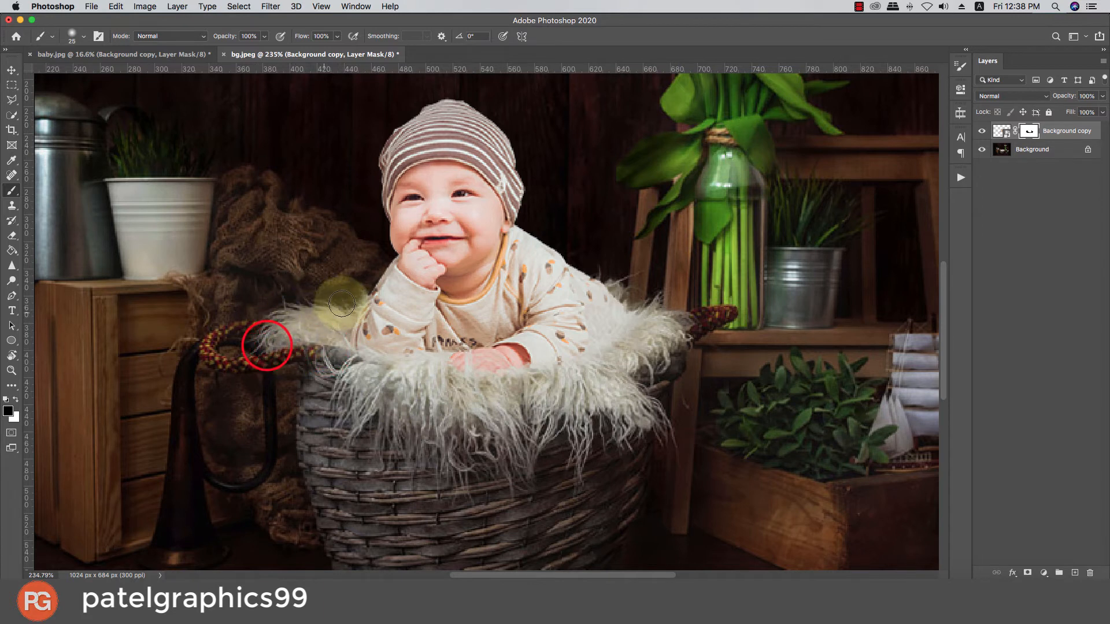
pyautogui.moveTo(305, 349); pyautogui.dragTo(570, 338)
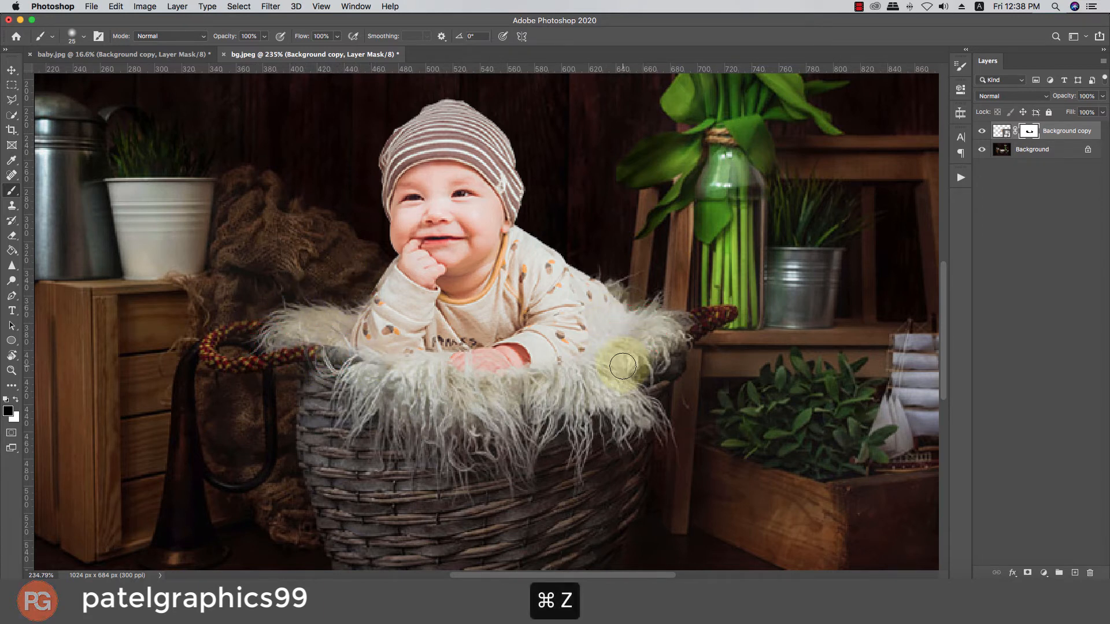
# Distort the baby layer by pulling its right-hand corners inward and shifting its right edge slightly inward and down, and apply the transform.
pyautogui.scroll(-8, 614, 360)
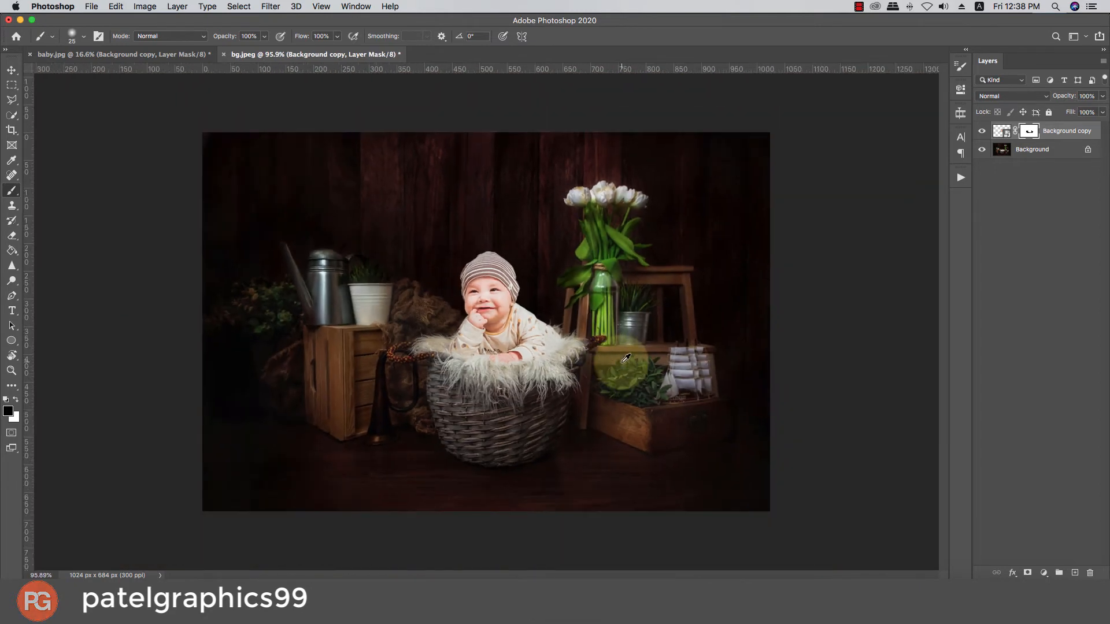
pyautogui.scroll(-2, 619, 359)
pyautogui.scroll(8, 503, 347)
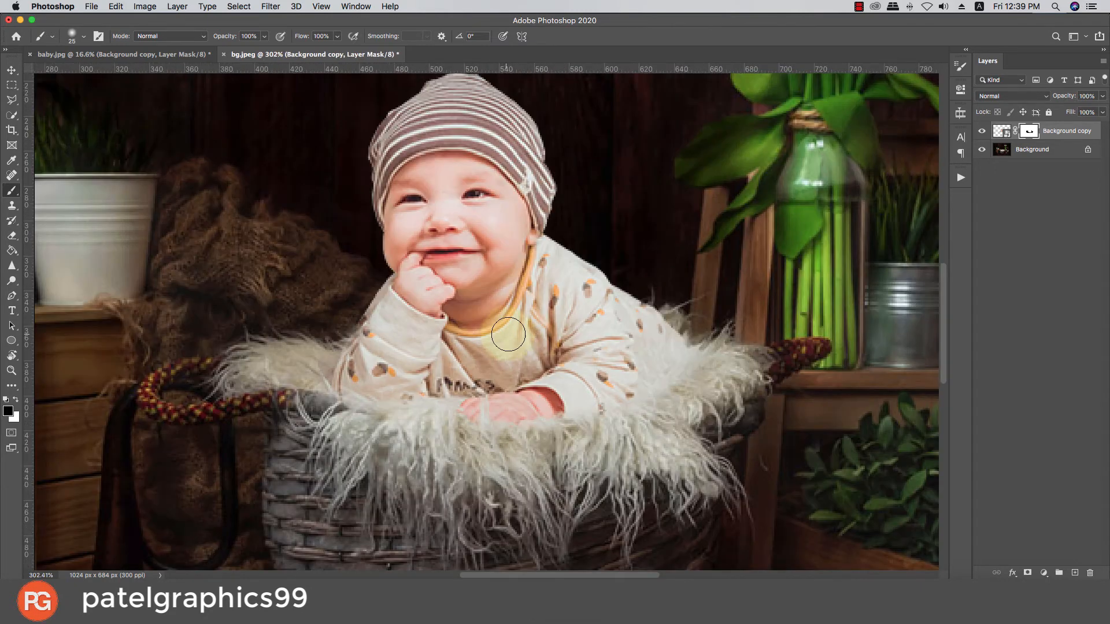
pyautogui.press('super+t')
pyautogui.scroll(-4, 527, 343)
pyautogui.rightClick(575, 304)
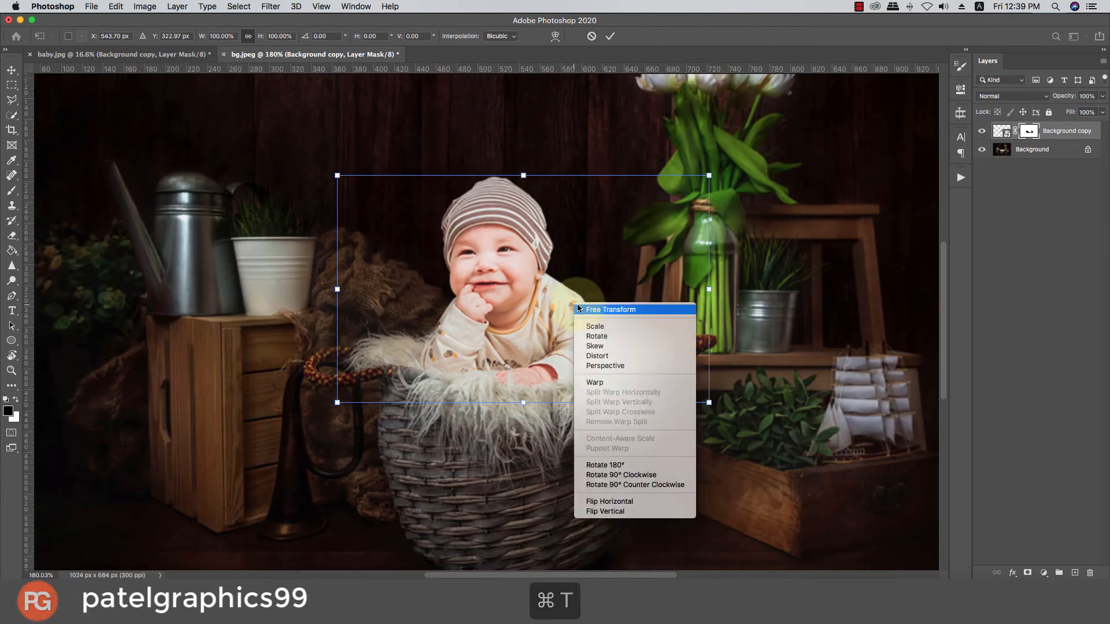
pyautogui.click(634, 355)
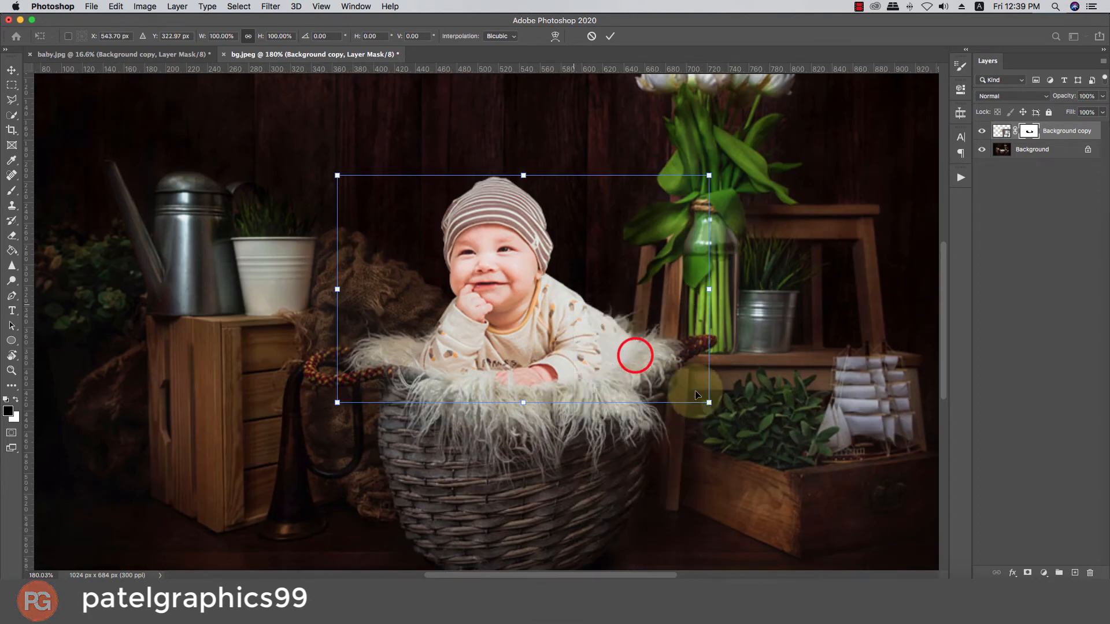
pyautogui.moveTo(708, 402); pyautogui.dragTo(682, 402)
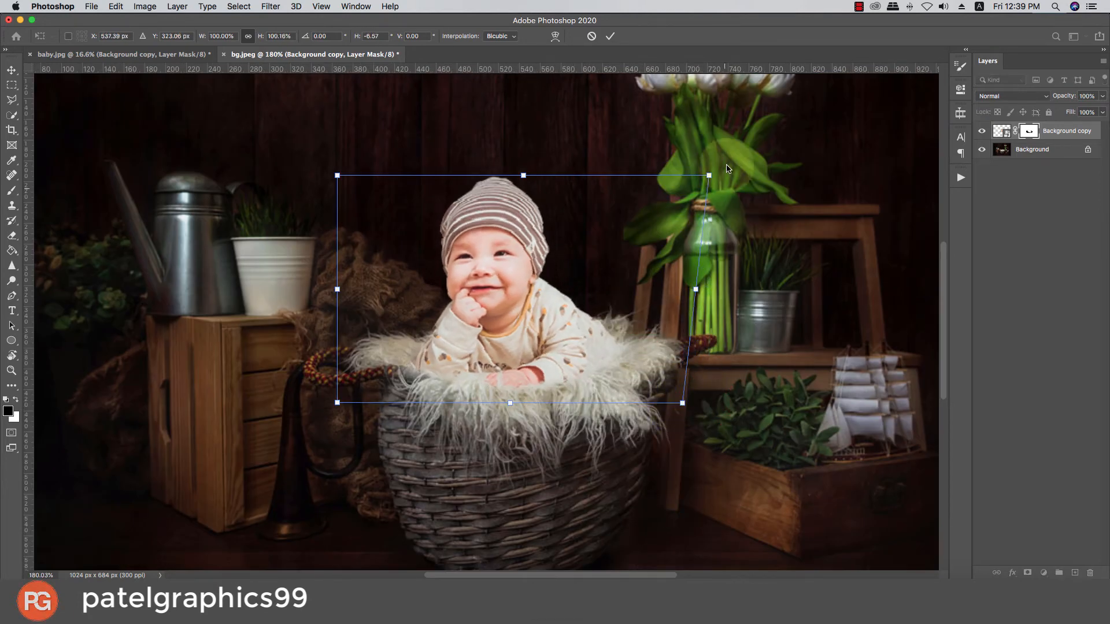
pyautogui.moveTo(711, 173); pyautogui.dragTo(685, 176)
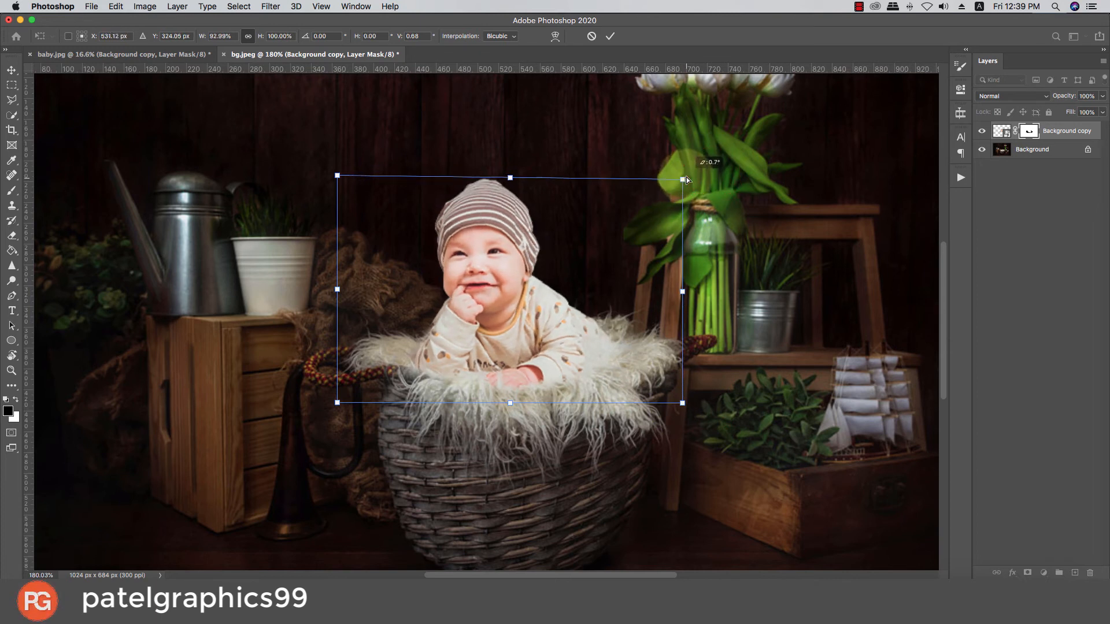
pyautogui.moveTo(682, 291)
pyautogui.mouseDown()
pyautogui.moveTo(668, 290)
pyautogui.moveTo(675, 301)
pyautogui.mouseUp()
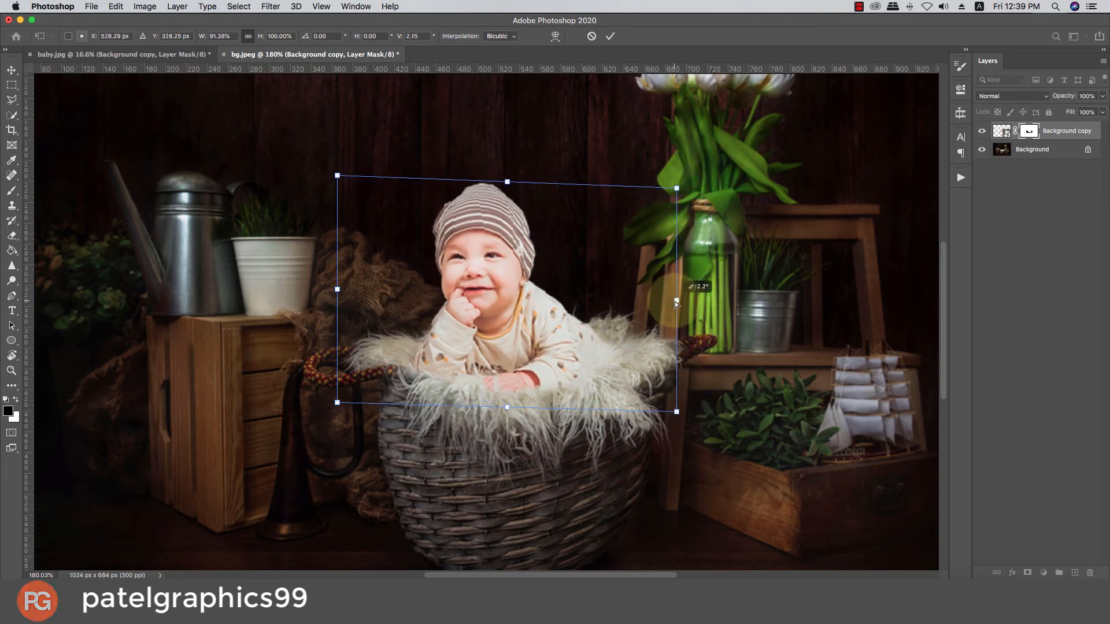
pyautogui.press('Return')
pyautogui.press('b')
# Add an Inner Glow to the baby layer in dark red #220000, starting from a colour sampled from the wooden wall.
pyautogui.scroll(-5, 646, 302)
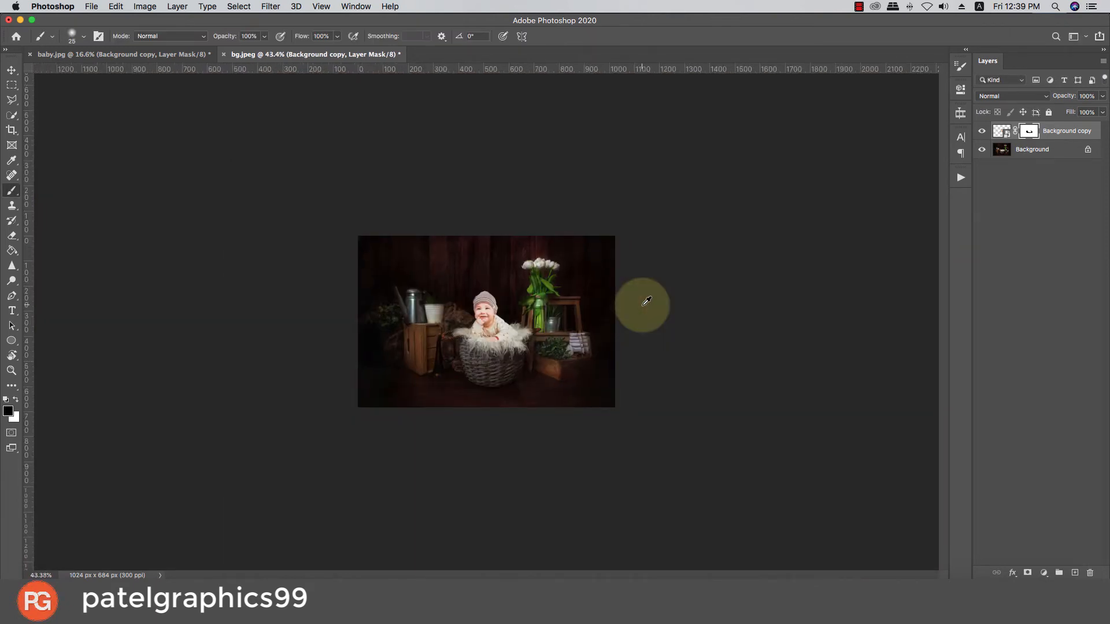
pyautogui.scroll(5, 647, 301)
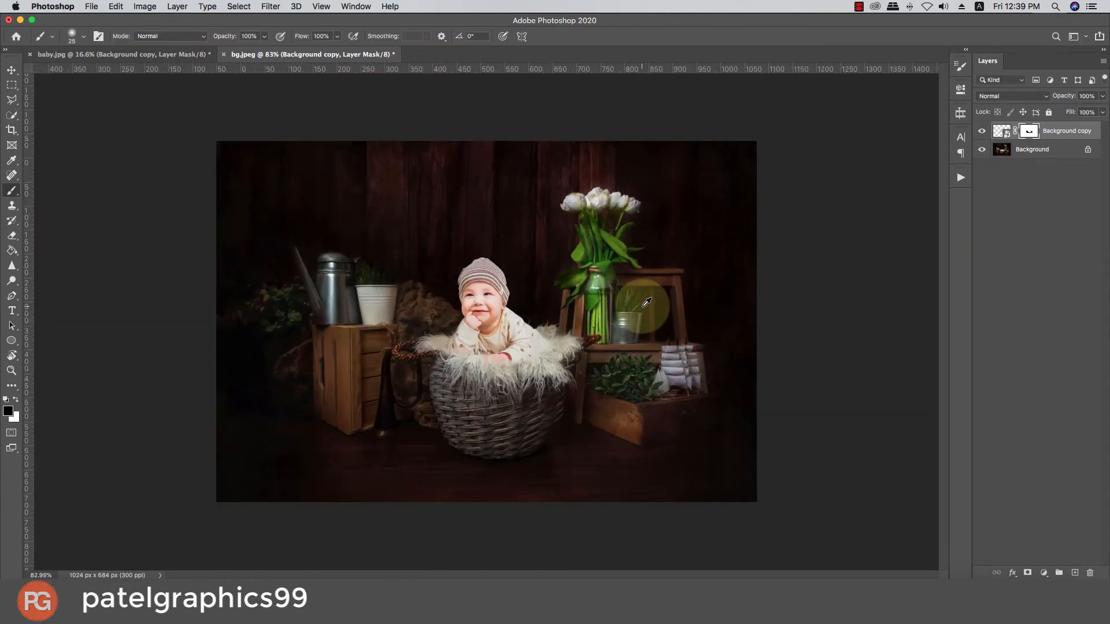
pyautogui.scroll(3, 646, 301)
pyautogui.scroll(2, 549, 359)
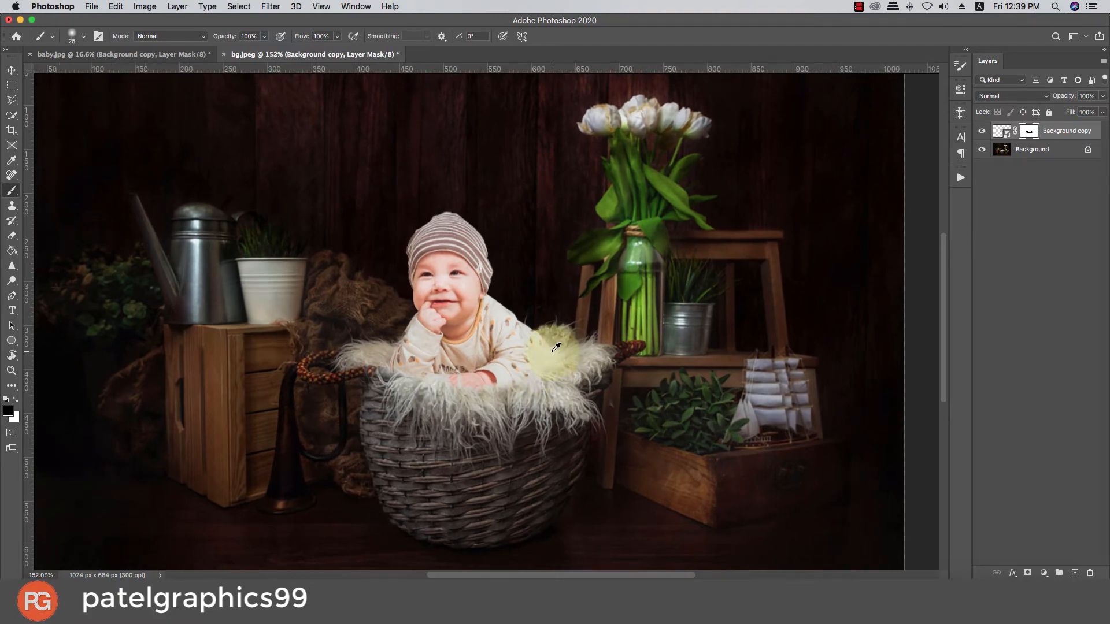
pyautogui.scroll(6, 386, 197)
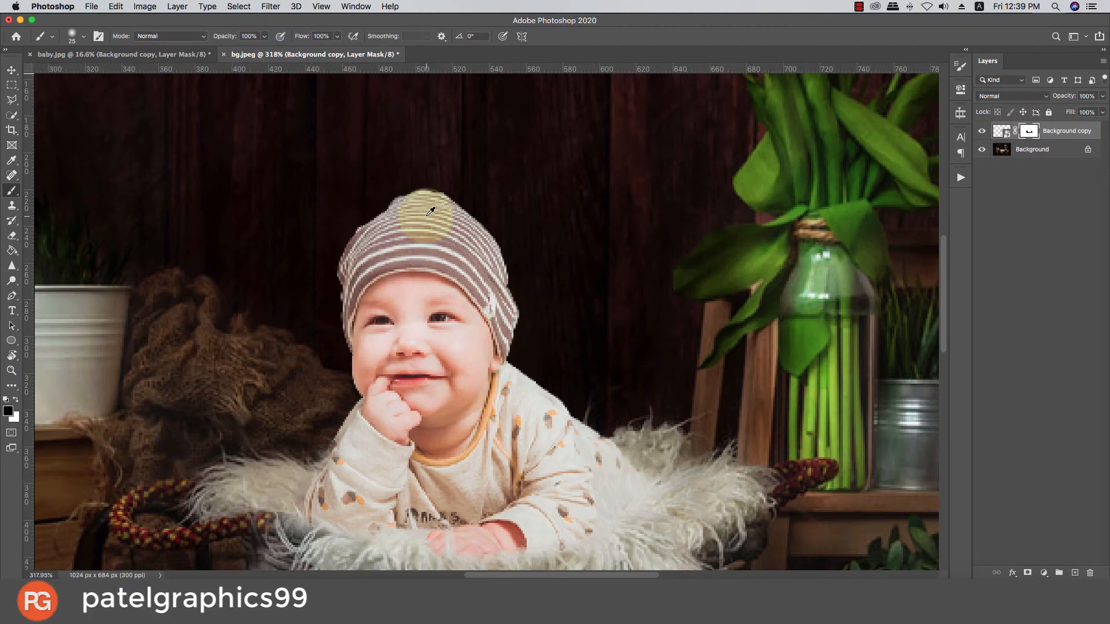
pyautogui.scroll(-6, 430, 211)
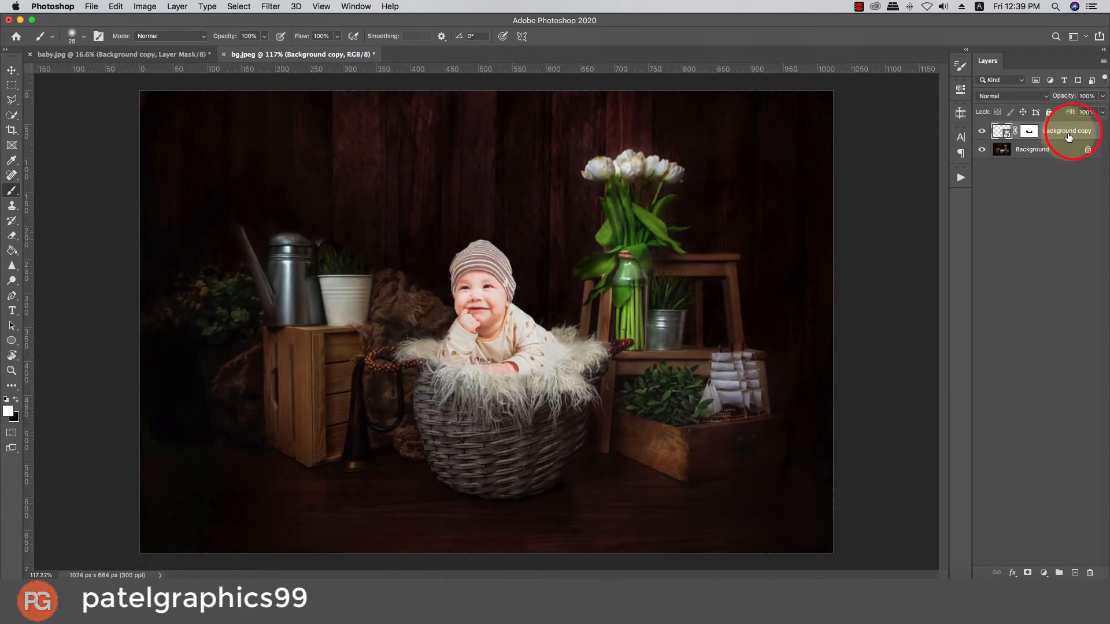
pyautogui.doubleClick(1097, 133)
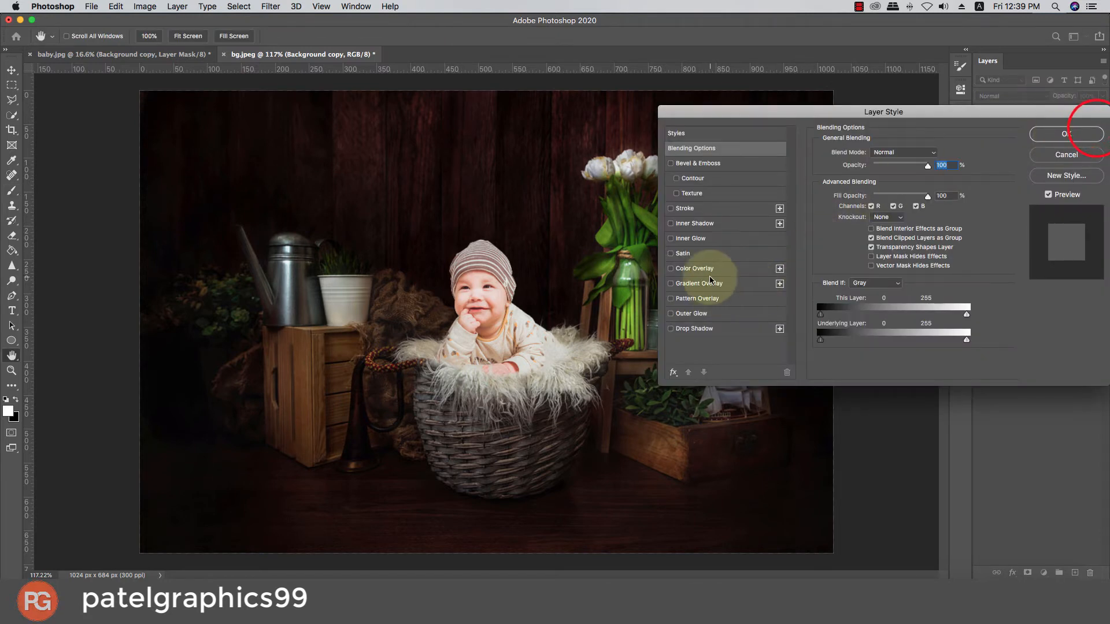
pyautogui.click(706, 240)
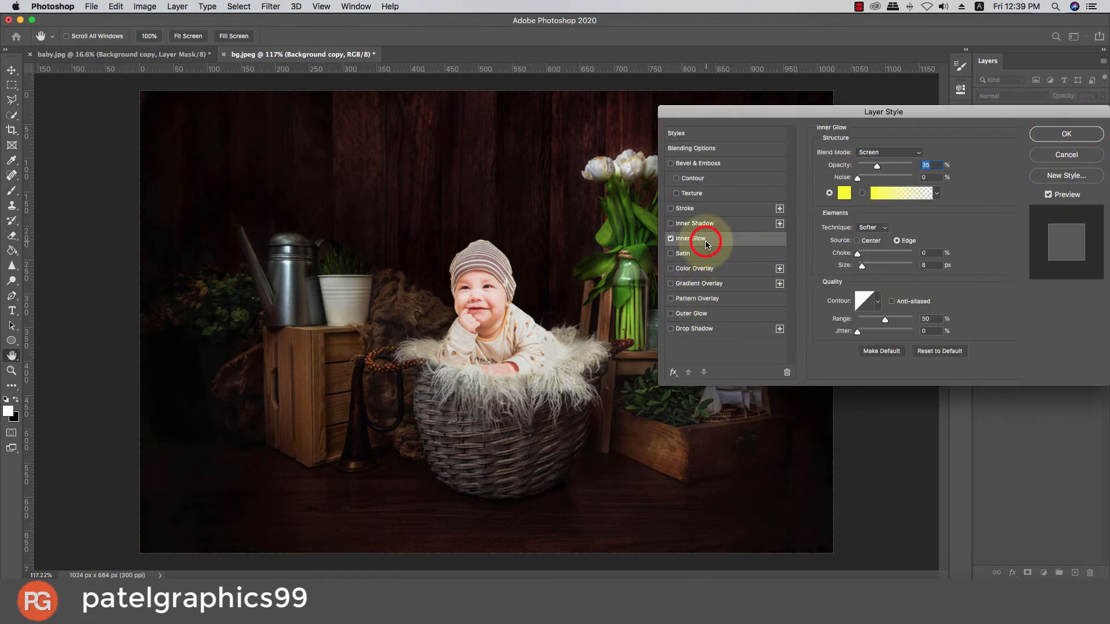
pyautogui.click(845, 193)
pyautogui.click(559, 253)
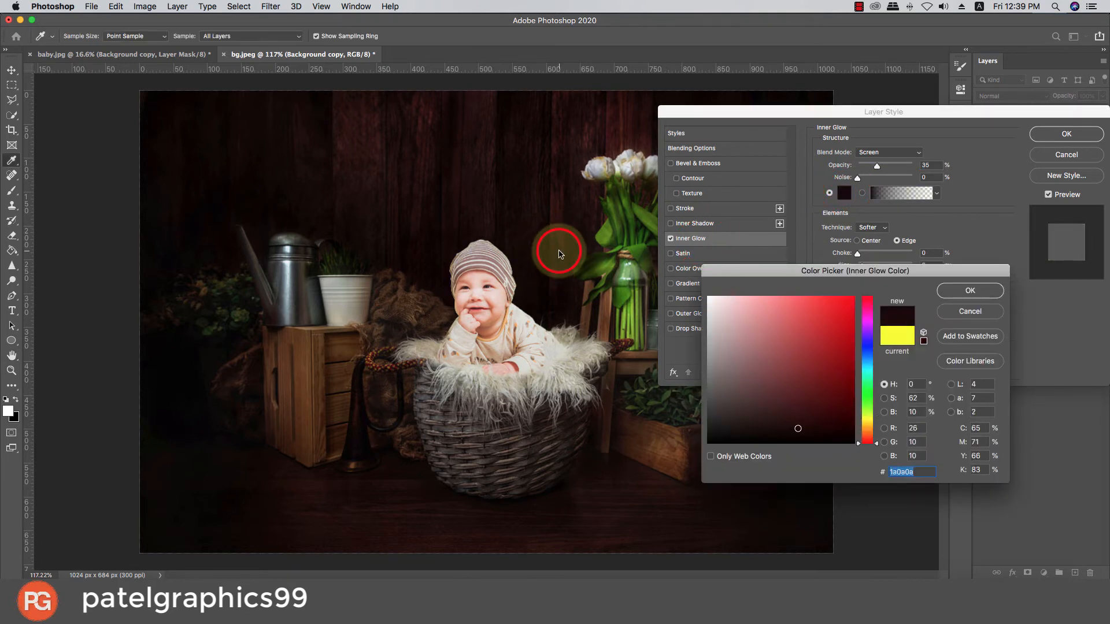
pyautogui.moveTo(848, 429); pyautogui.dragTo(865, 424)
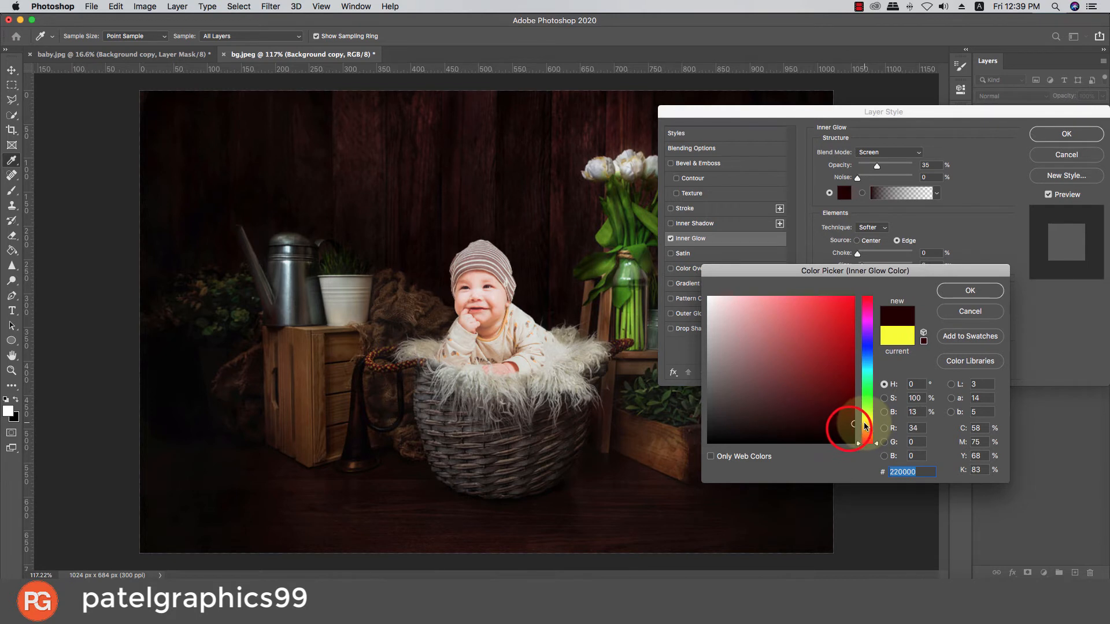
pyautogui.click(959, 292)
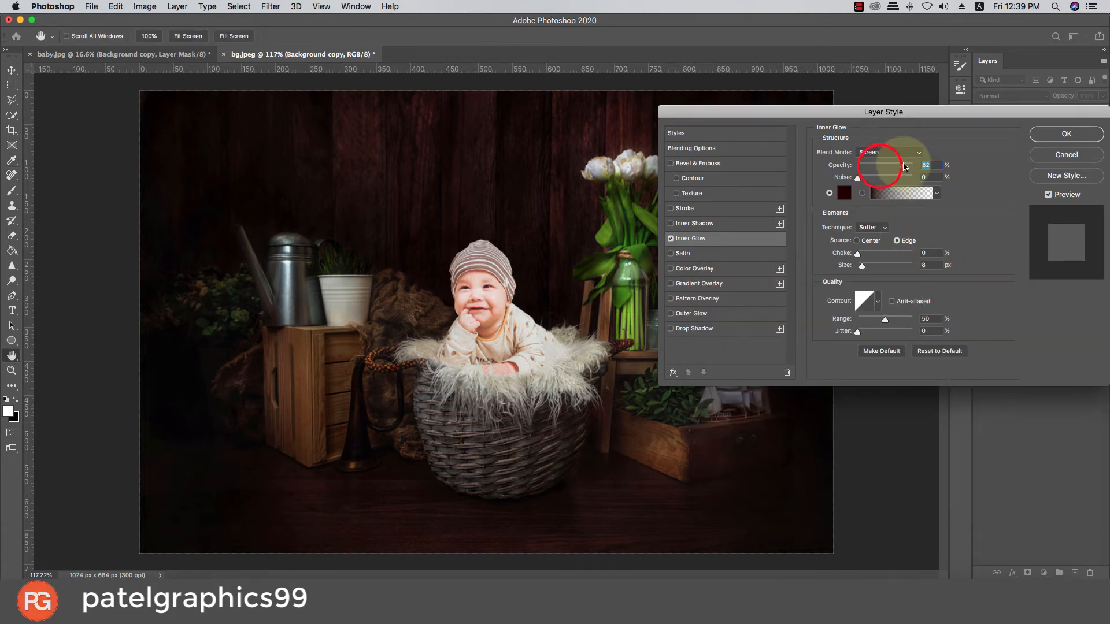
# Set the Inner Glow to 100% opacity and 65 px size, and apply the layer style.
pyautogui.moveTo(901, 168); pyautogui.dragTo(901, 168)
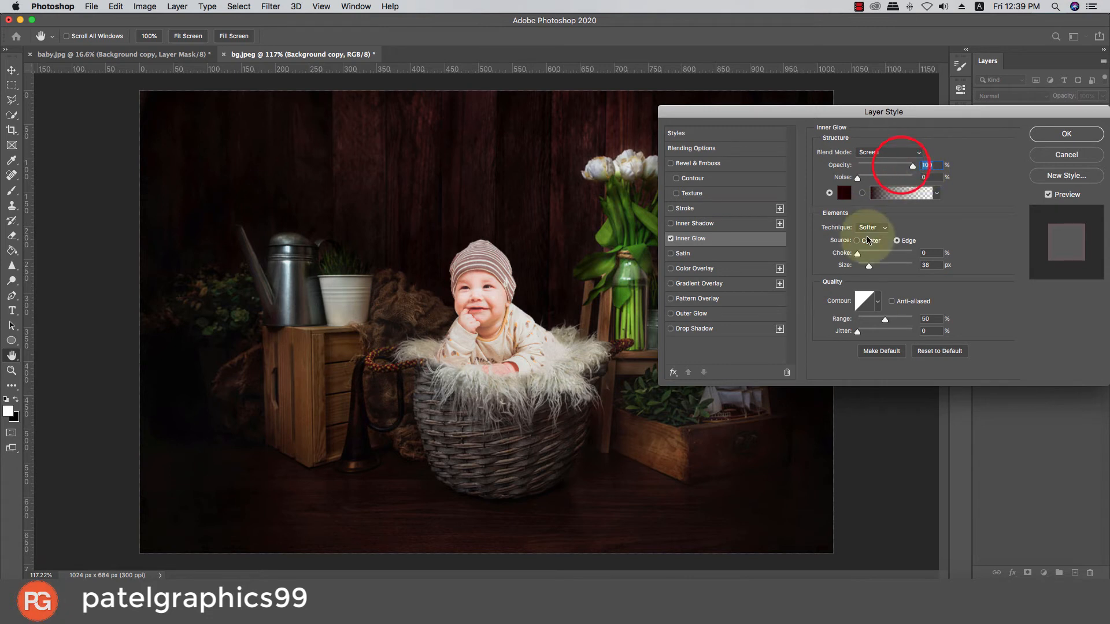
pyautogui.moveTo(879, 267)
pyautogui.mouseDown()
pyautogui.moveTo(849, 266)
pyautogui.moveTo(886, 268)
pyautogui.mouseUp()
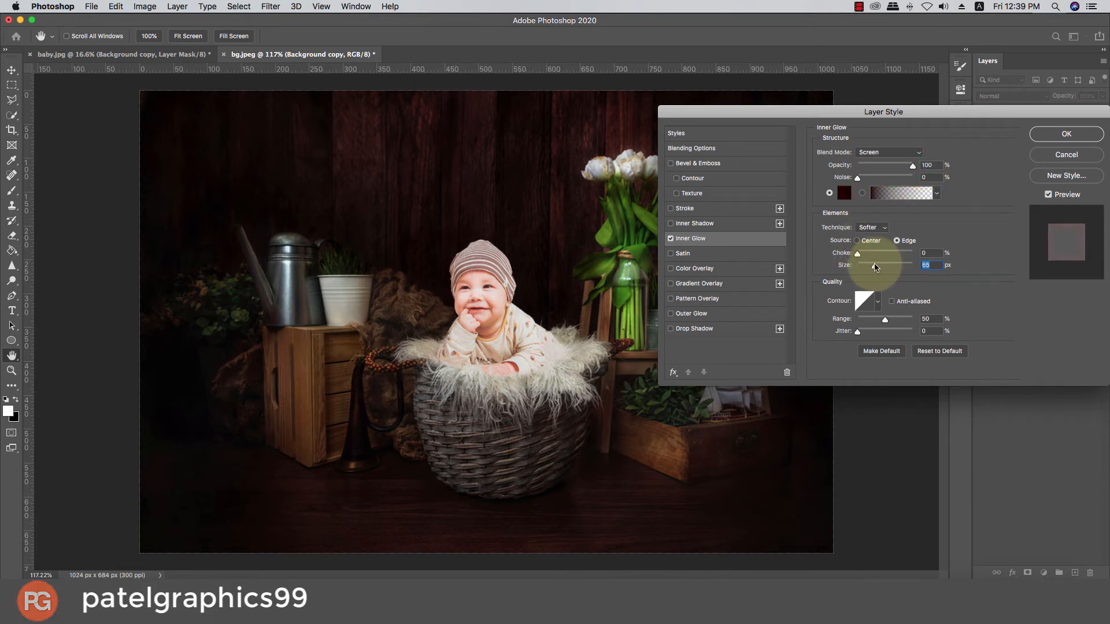
pyautogui.click(1045, 141)
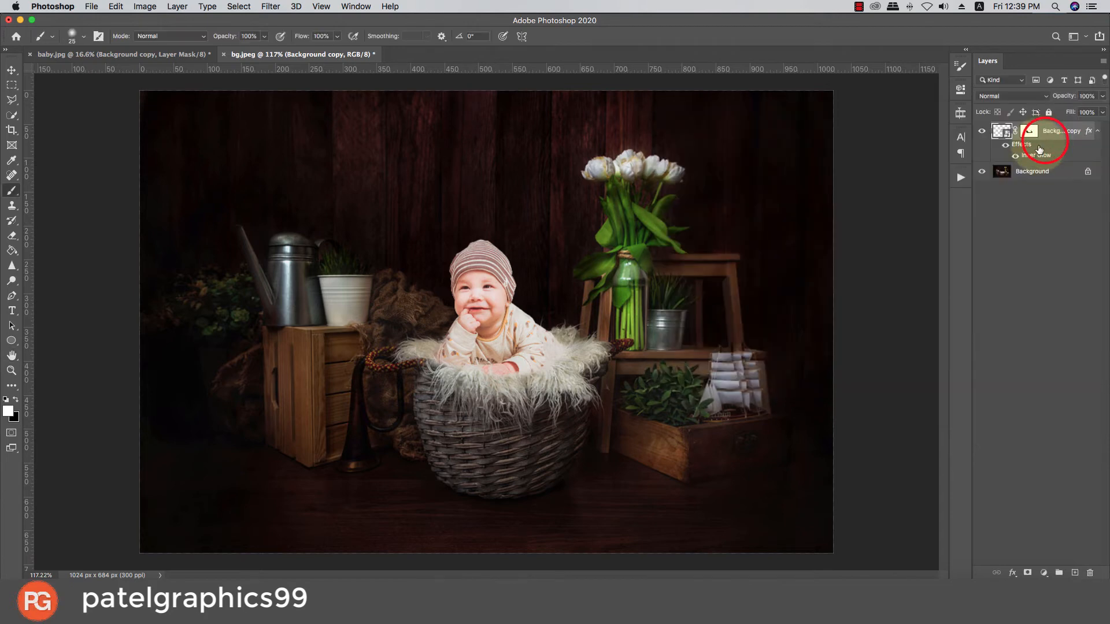
# Apply a Brightness/Contrast adjustment to the baby smart object with brightness -8 and contrast 25.
pyautogui.press('b')
pyautogui.scroll(-5, 743, 347)
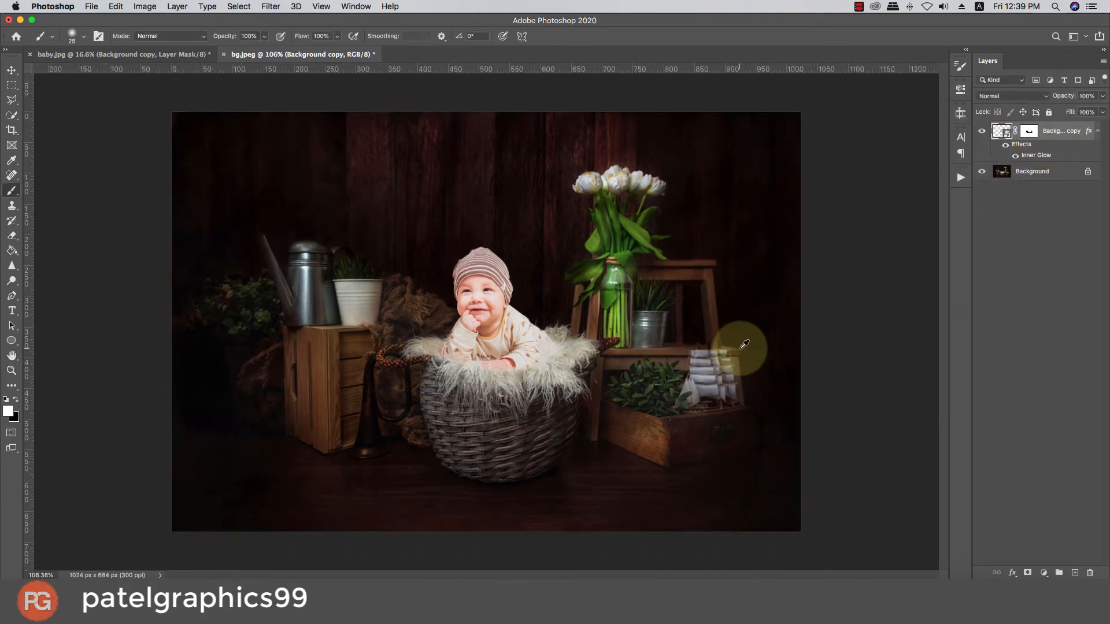
pyautogui.scroll(4, 743, 347)
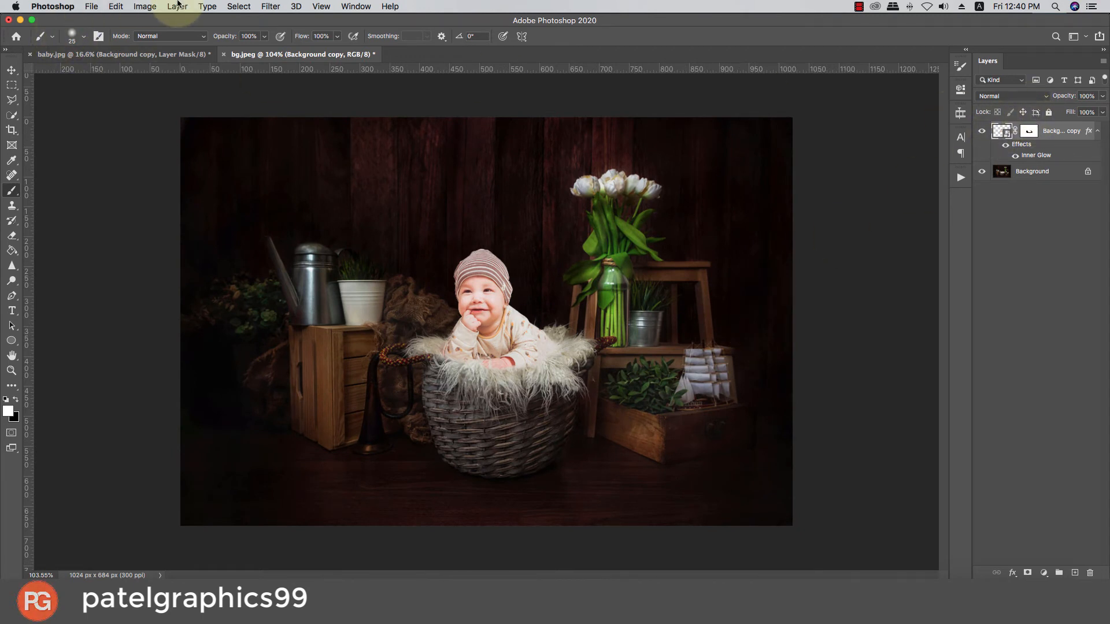
pyautogui.click(144, 7)
pyautogui.moveTo(164, 38)
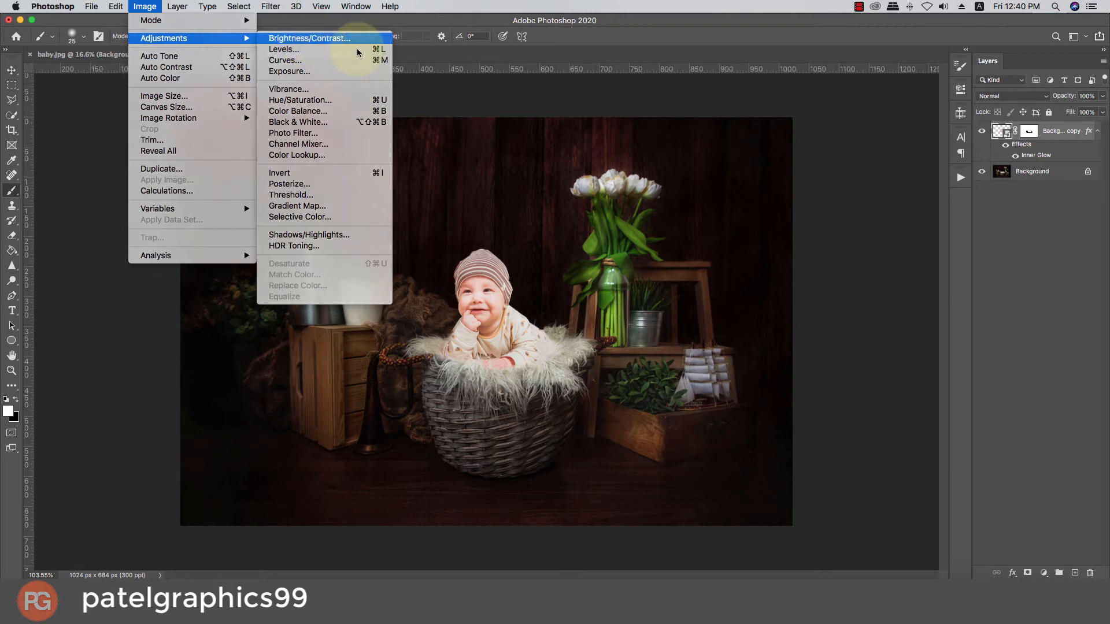
pyautogui.click(312, 38)
pyautogui.moveTo(516, 167); pyautogui.dragTo(797, 207)
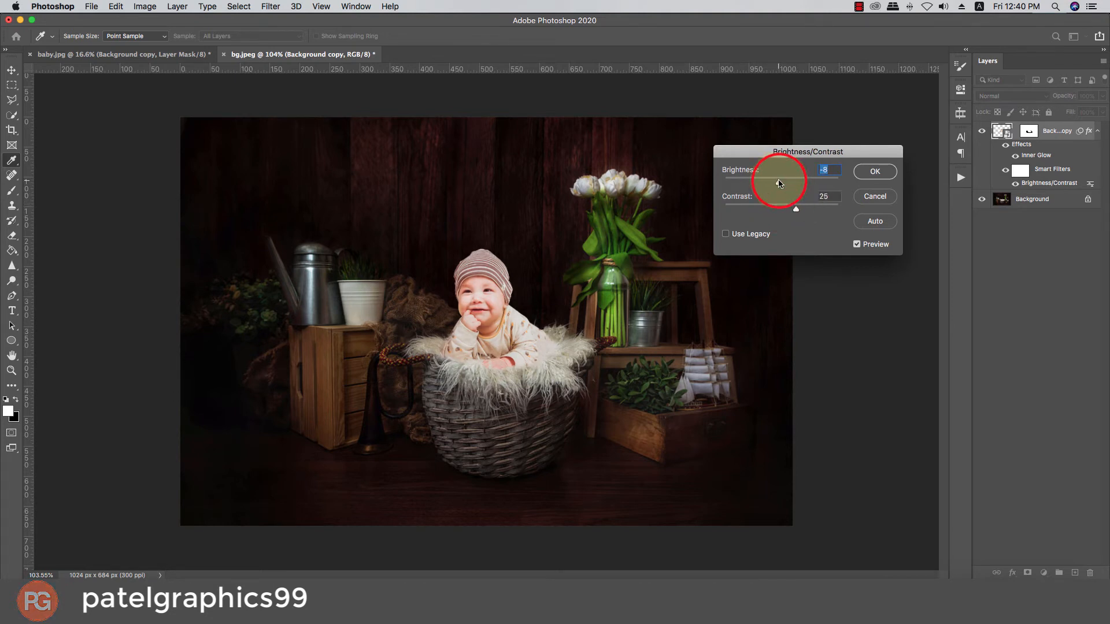
pyautogui.click(858, 171)
pyautogui.press('b')
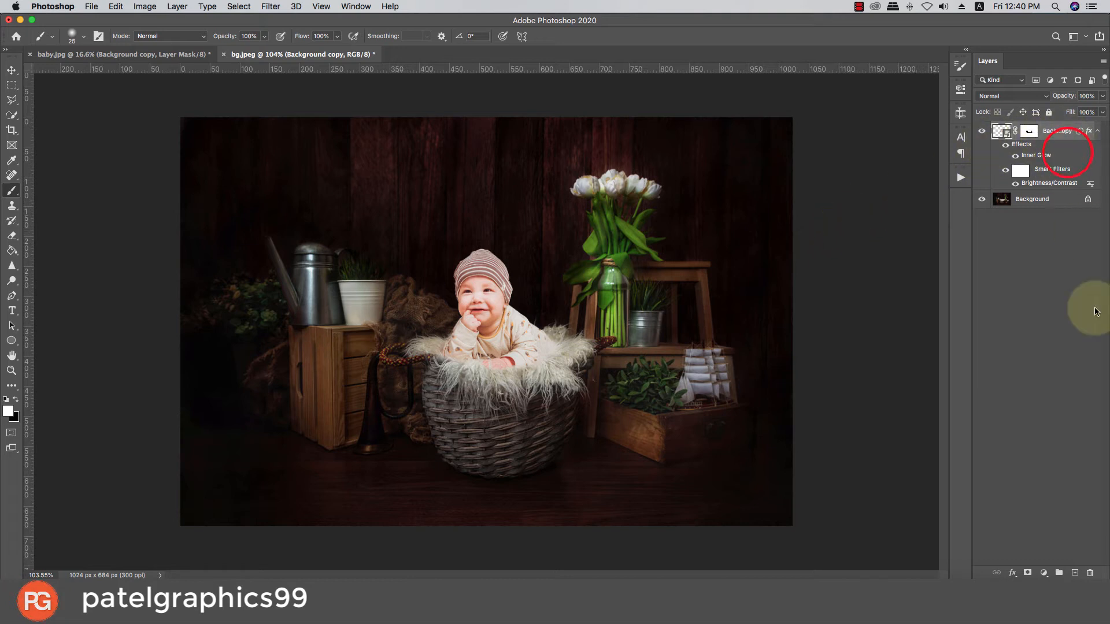
# Create a new empty layer above the baby layer and clip it to the baby.
pyautogui.click(1075, 572)
pyautogui.rightClick(1059, 131)
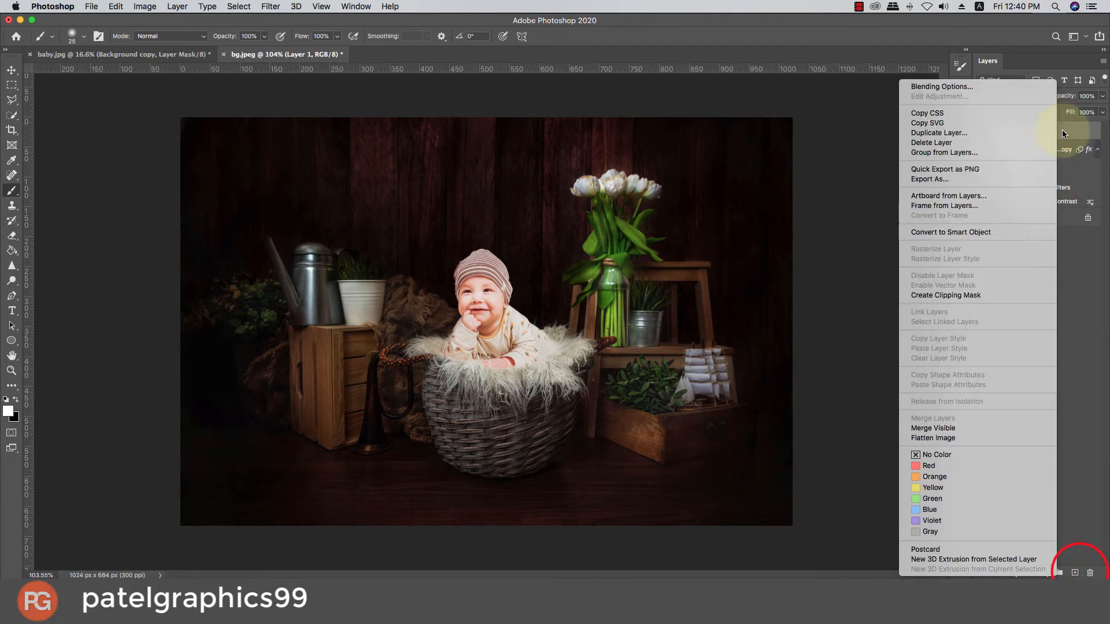
pyautogui.click(973, 298)
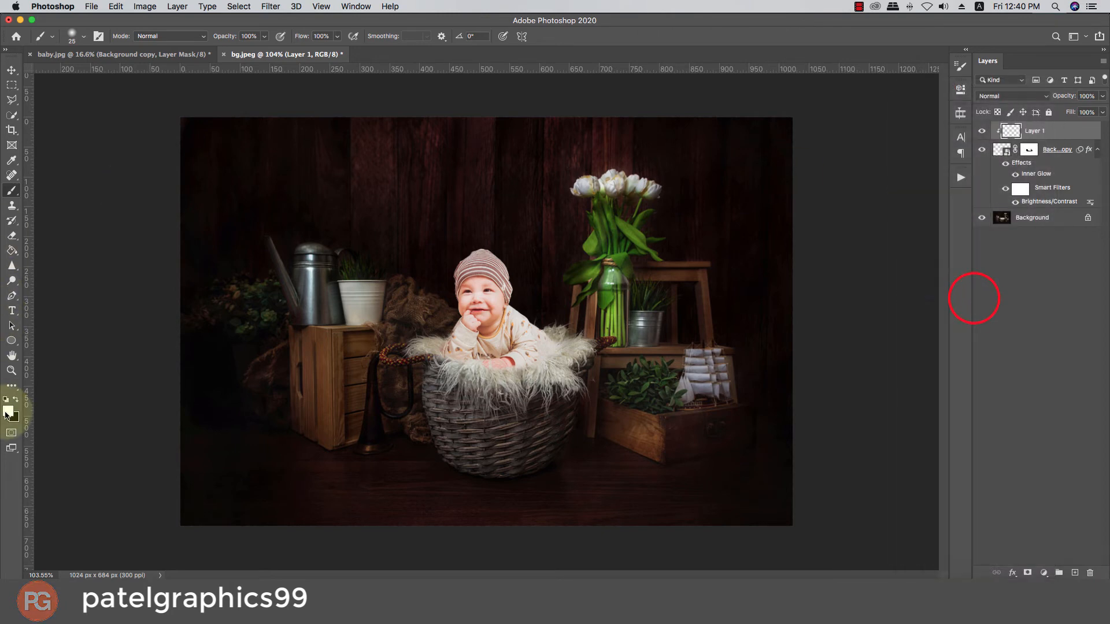
# Paint dark brown #2c1211, sampled from the wooden wall, around the edges of the baby's hat and body with a brush of about 80 px.
pyautogui.click(8, 411)
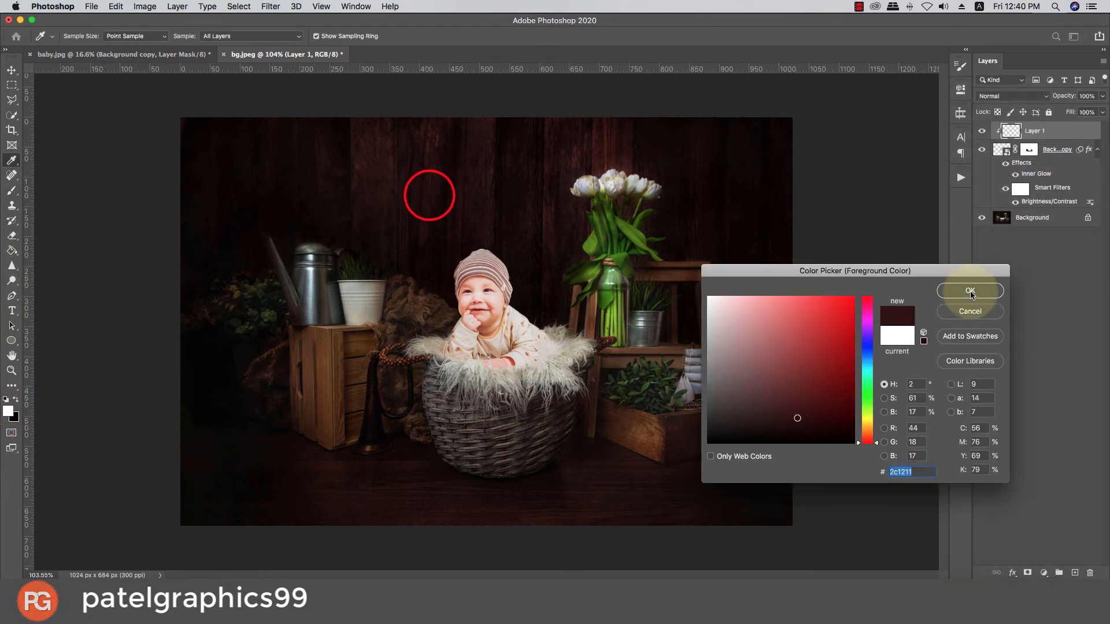
pyautogui.click(947, 287)
pyautogui.press(']')
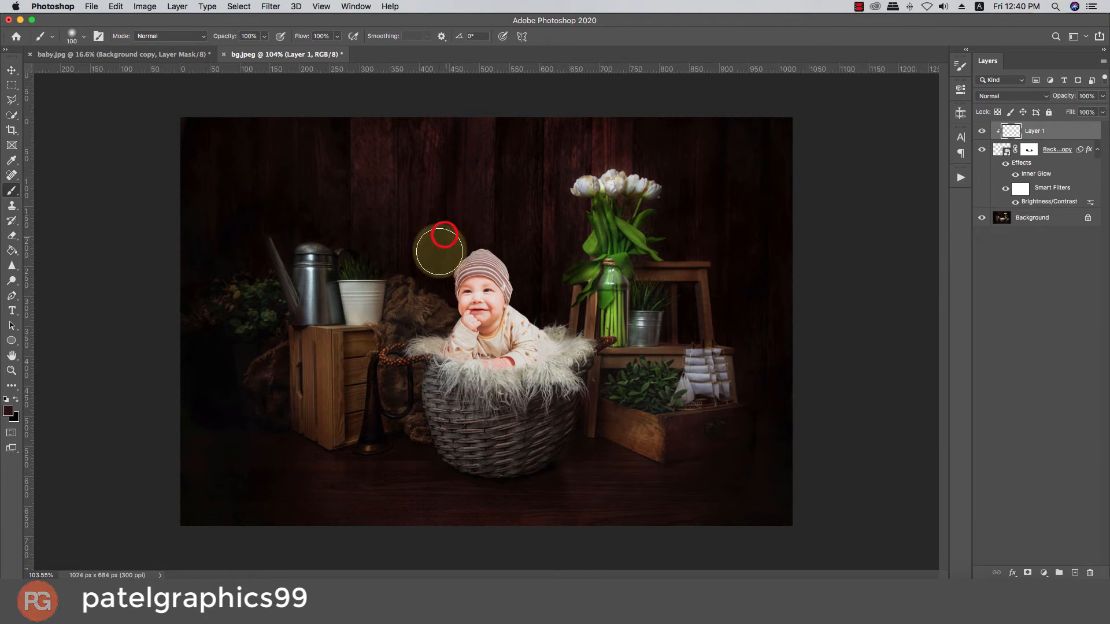
pyautogui.press('[')
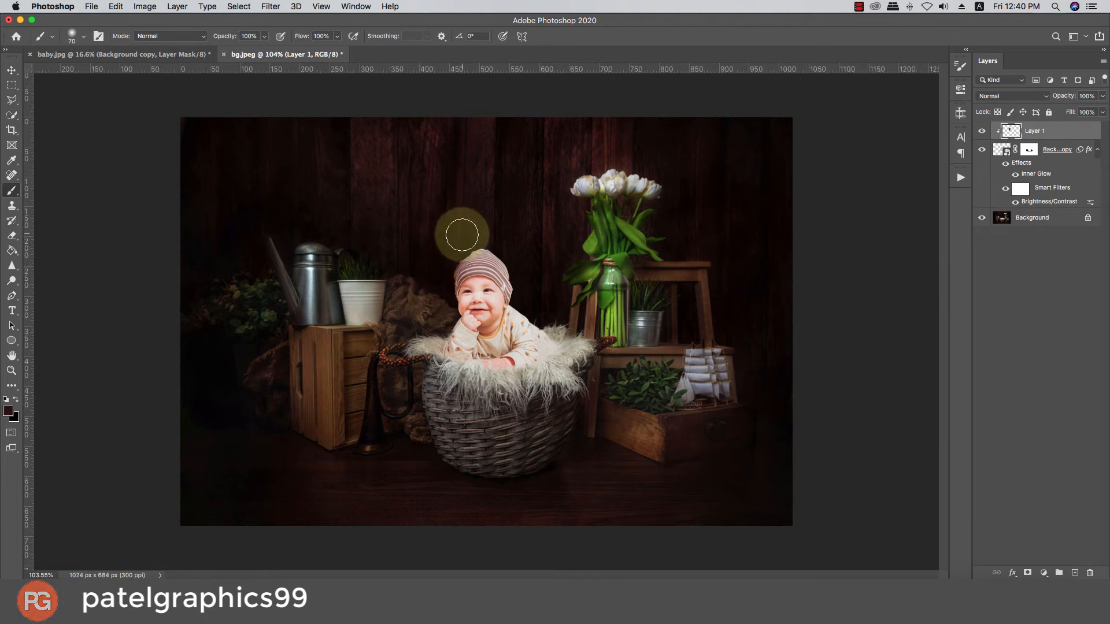
pyautogui.click(461, 236)
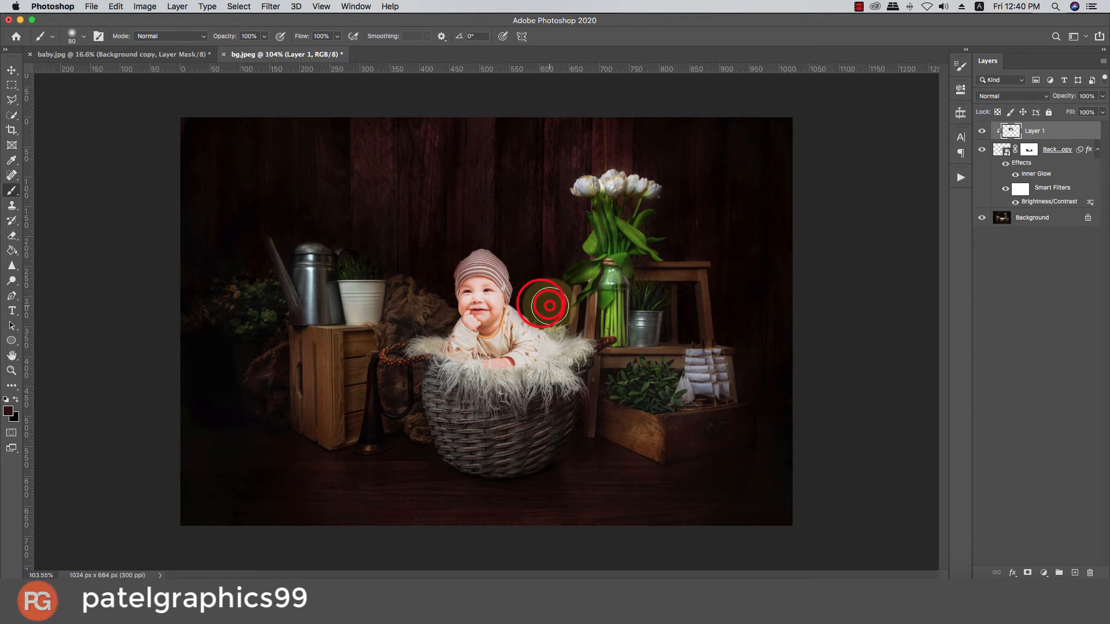
pyautogui.moveTo(549, 305); pyautogui.dragTo(537, 297)
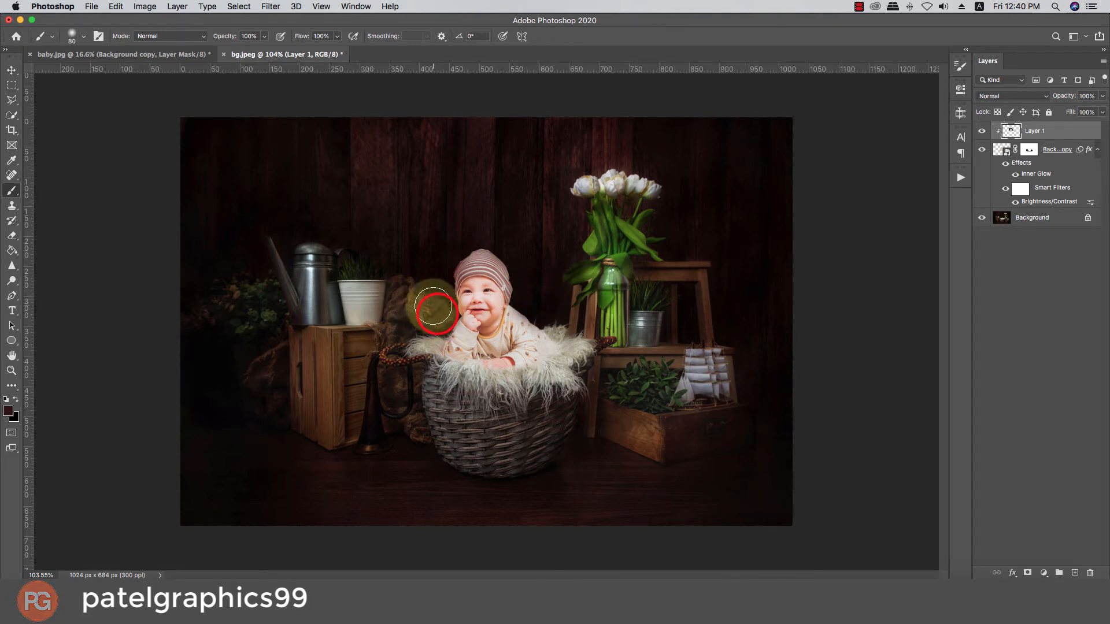
pyautogui.moveTo(433, 301); pyautogui.dragTo(434, 232)
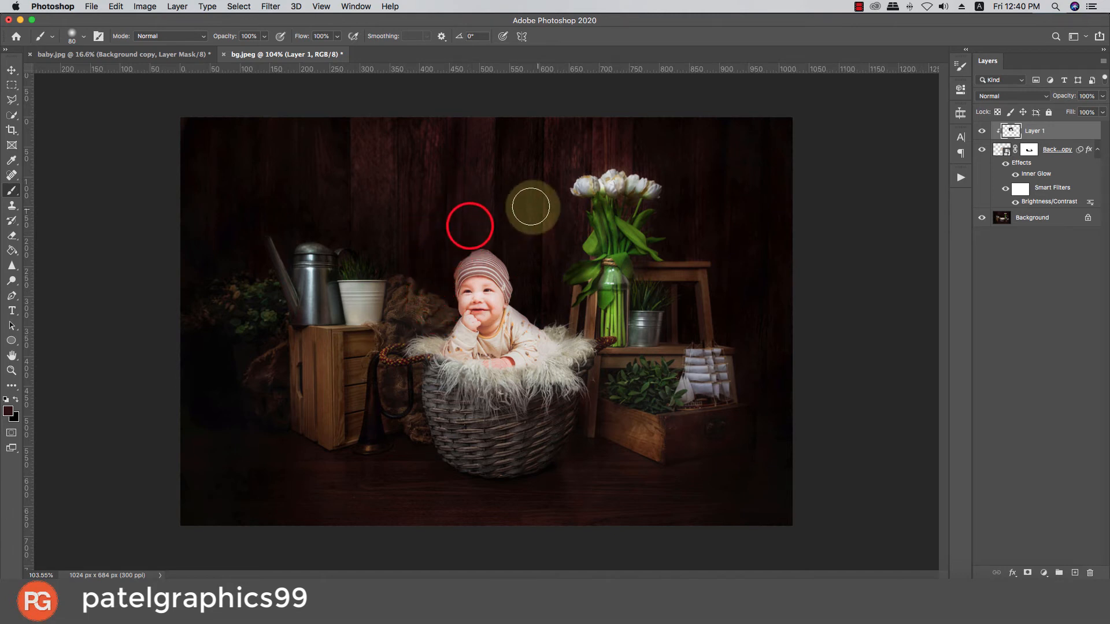
# Set the clipped shading layer's blend mode to Multiply.
pyautogui.scroll(-1, 533, 201)
pyautogui.click(986, 95)
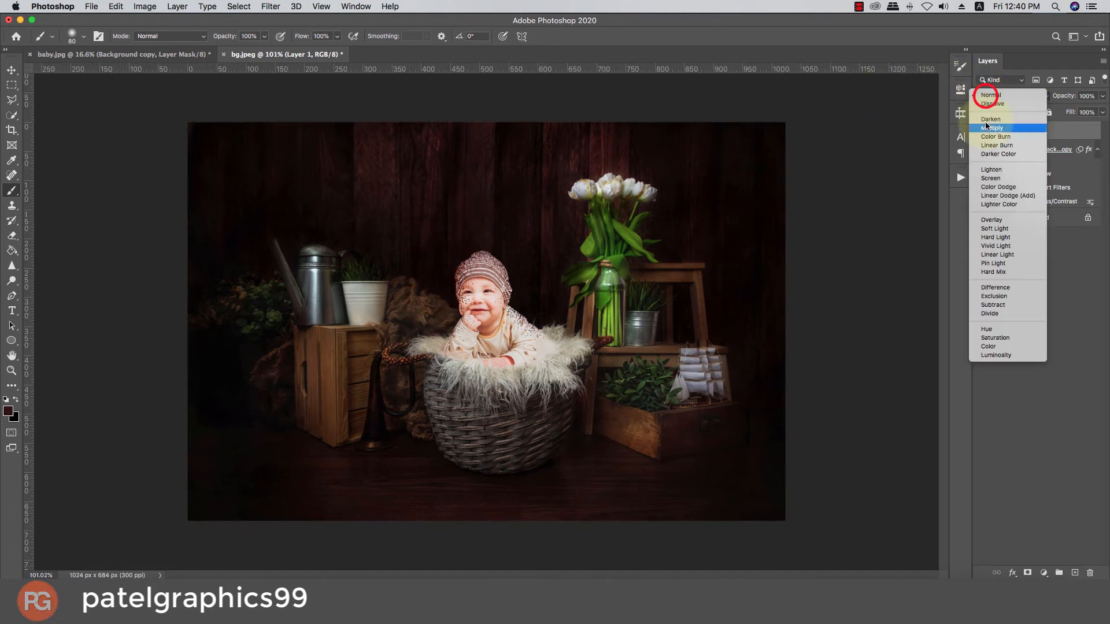
pyautogui.click(986, 128)
pyautogui.scroll(5, 445, 243)
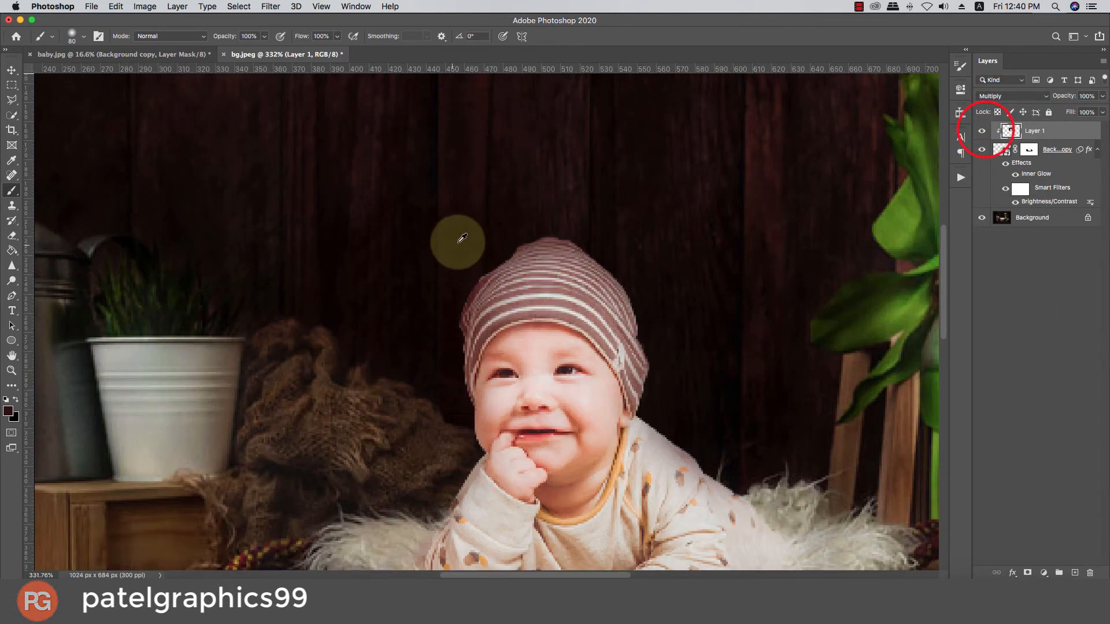
# Paint black on the baby layer's mask with a brush of about 15 px to trim the uneven edge around the hat.
pyautogui.click(1022, 150)
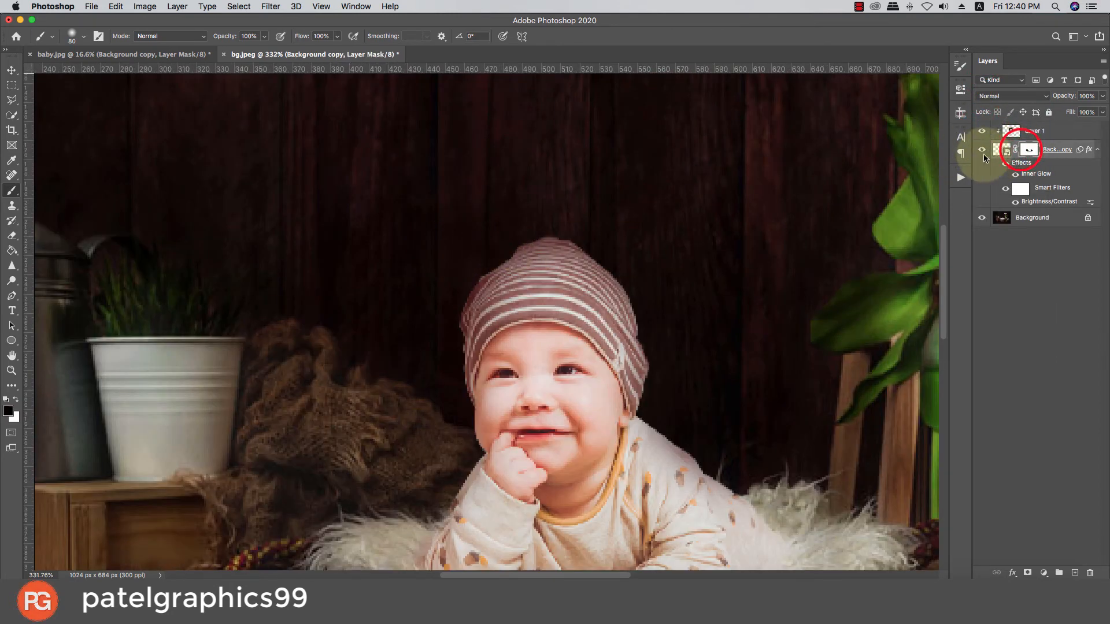
pyautogui.press('[')
pyautogui.press('[')
pyautogui.press('[')
pyautogui.press('[')
pyautogui.press('[')
pyautogui.press('[')
pyautogui.press('[')
pyautogui.press('[')
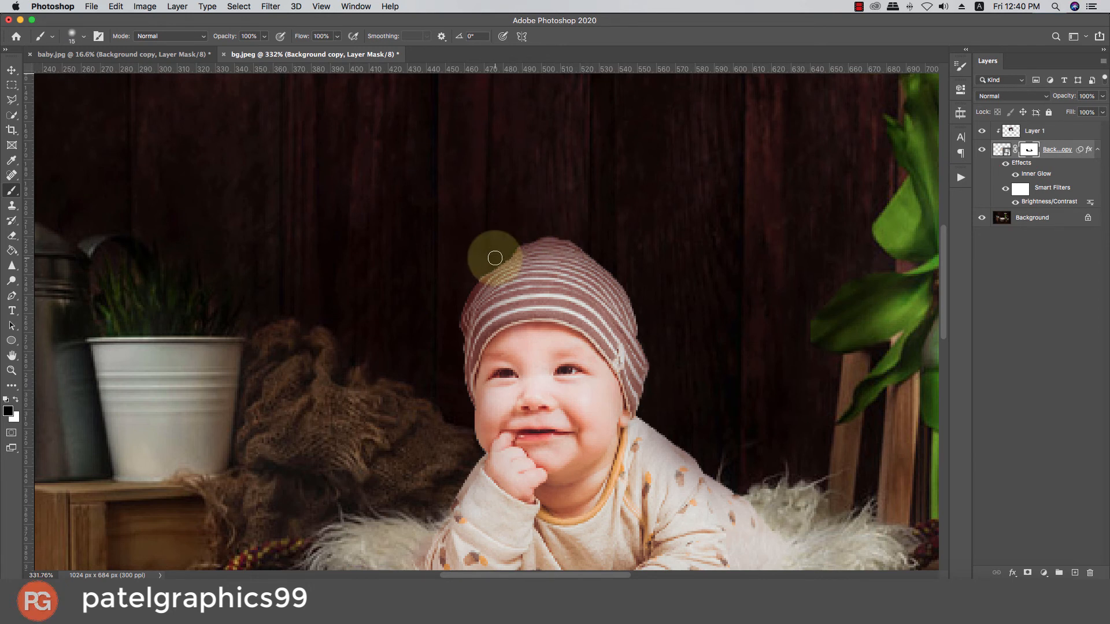
pyautogui.moveTo(501, 256)
pyautogui.mouseDown()
pyautogui.moveTo(456, 342)
pyautogui.moveTo(473, 269)
pyautogui.moveTo(470, 286)
pyautogui.moveTo(497, 255)
pyautogui.moveTo(564, 226)
pyautogui.moveTo(537, 231)
pyautogui.moveTo(577, 240)
pyautogui.moveTo(516, 240)
pyautogui.moveTo(572, 240)
pyautogui.moveTo(610, 263)
pyautogui.moveTo(656, 376)
pyautogui.mouseUp()
# Refine the mask beside the baby's sleeve and paint white along the cheek edge near the hand with a 4 px brush.
pyautogui.press(']')
pyautogui.press(']')
pyautogui.moveTo(463, 448)
pyautogui.mouseDown()
pyautogui.moveTo(466, 456)
pyautogui.moveTo(469, 446)
pyautogui.mouseUp()
pyautogui.press('[')
pyautogui.press('[')
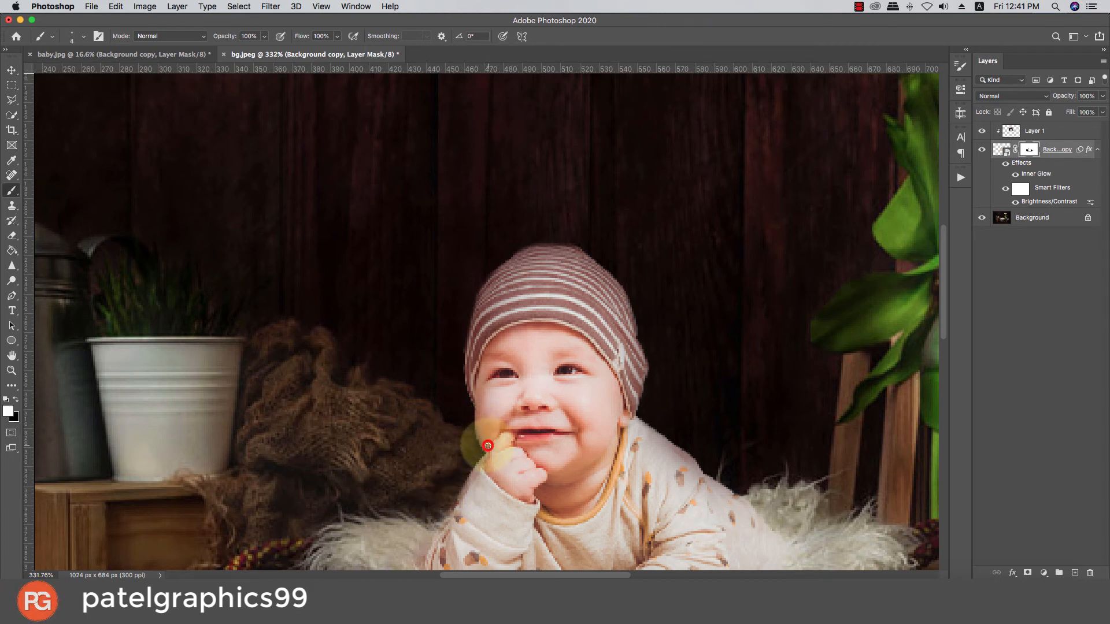
pyautogui.moveTo(481, 438); pyautogui.dragTo(479, 419)
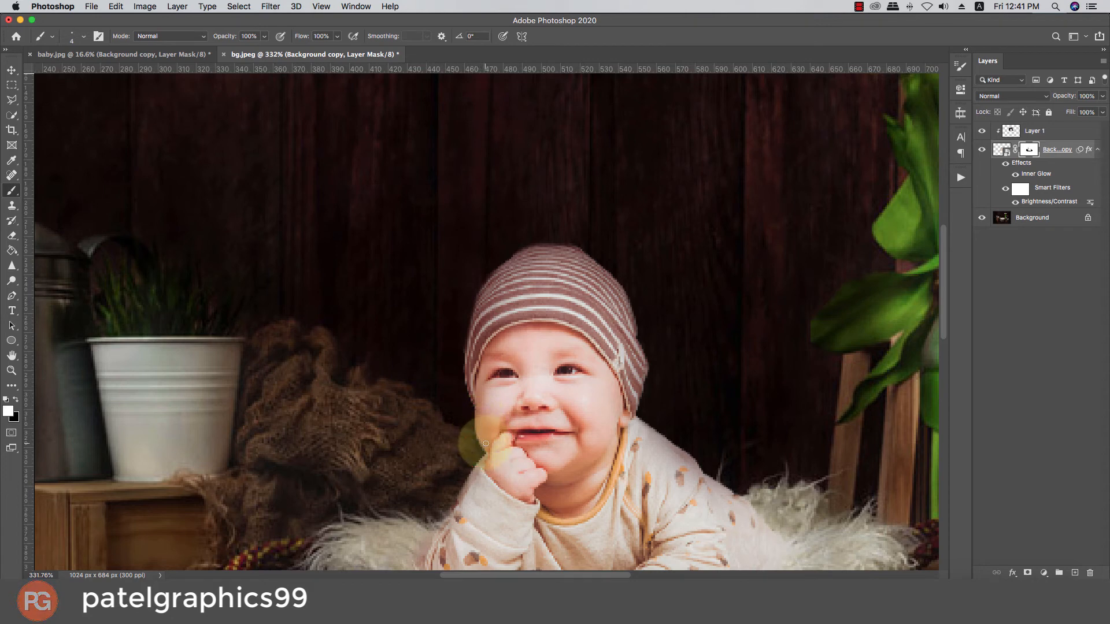
# Create a new layer above the clipped shading layer and fill it with the merged image using Apply Image, blending Multiply at 100% opacity.
pyautogui.scroll(-10, 485, 444)
pyautogui.scroll(3, 476, 380)
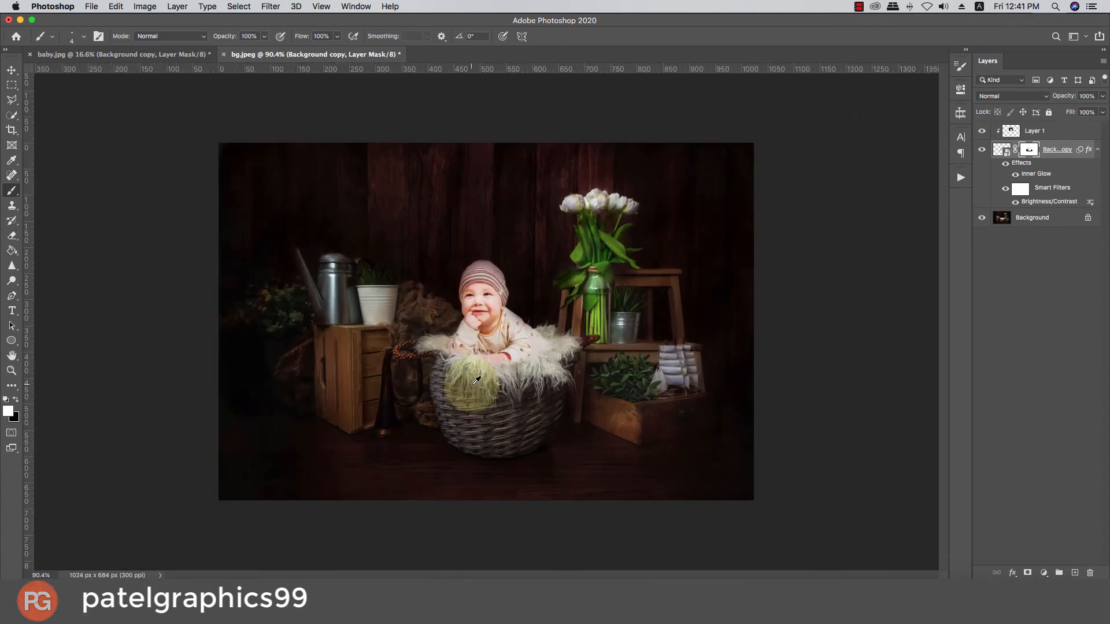
pyautogui.scroll(3, 477, 380)
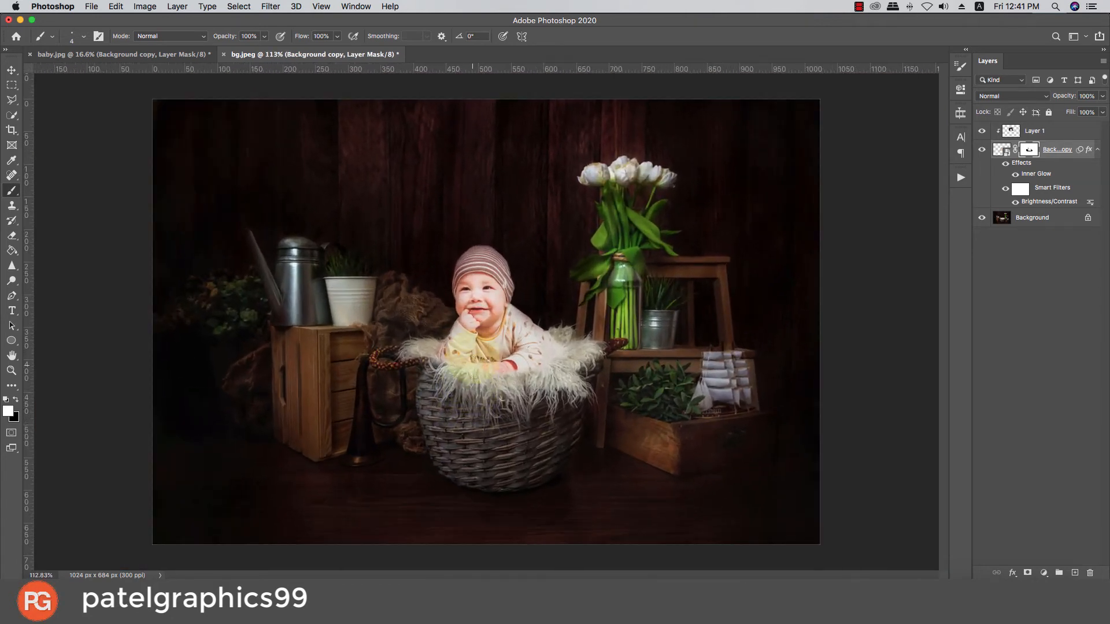
pyautogui.keyDown('alt'); pyautogui.click(472, 357); pyautogui.keyUp('alt')
pyautogui.click(1060, 131)
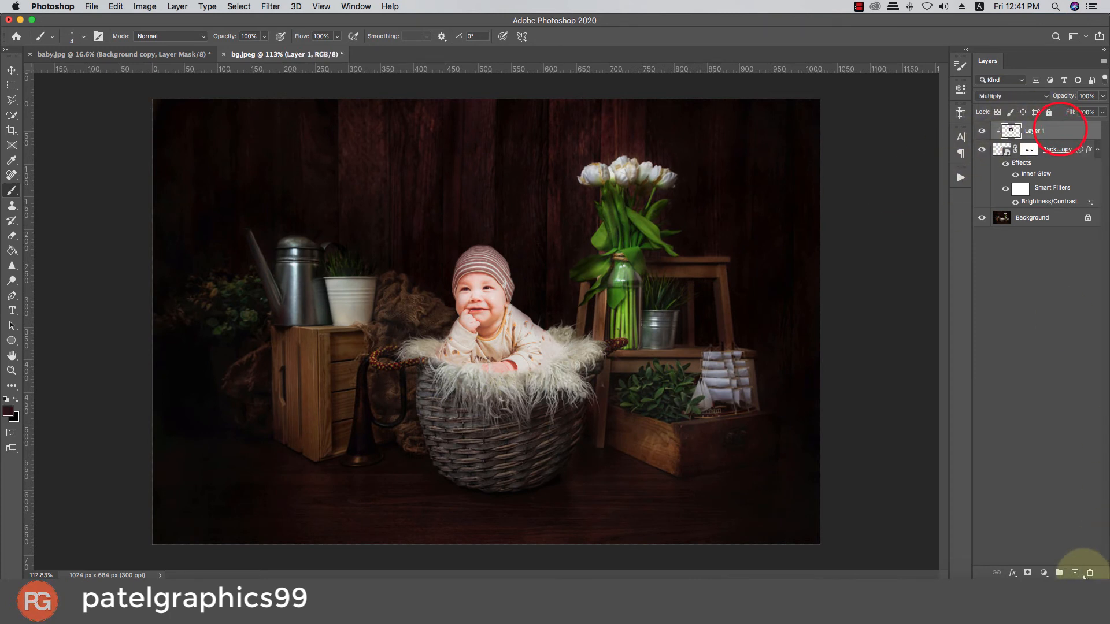
pyautogui.click(1075, 573)
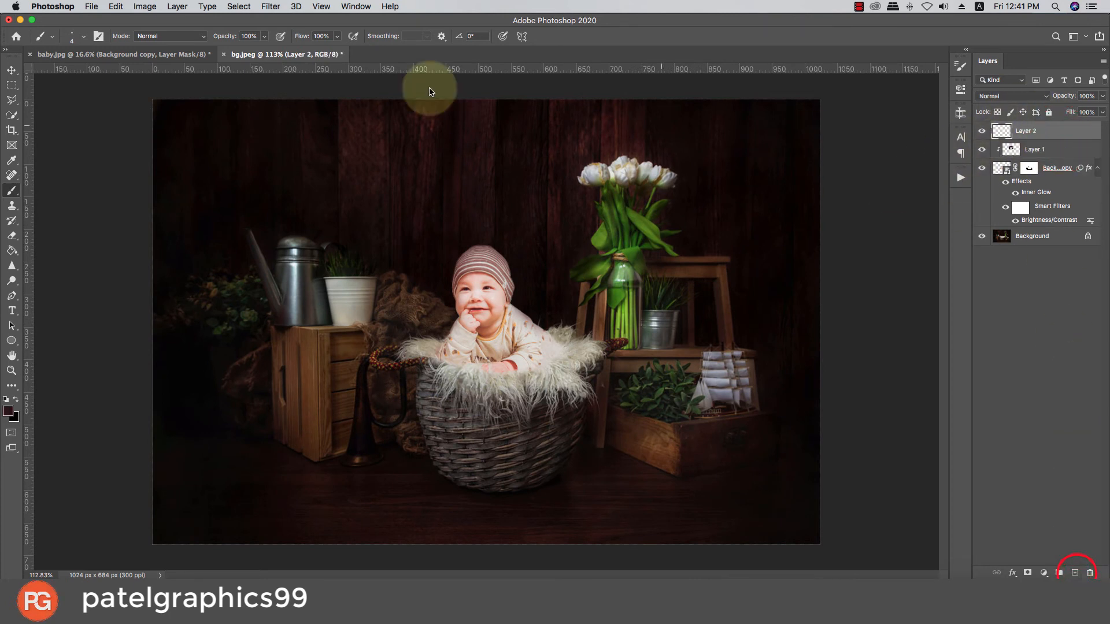
pyautogui.click(143, 7)
pyautogui.click(167, 180)
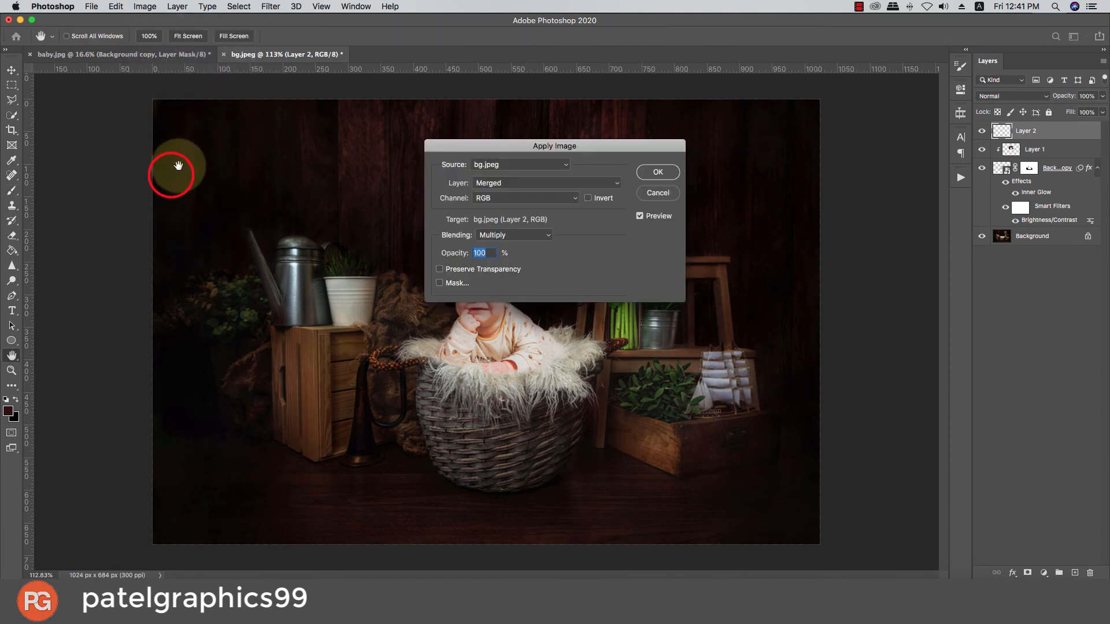
pyautogui.click(641, 174)
pyautogui.press('b')
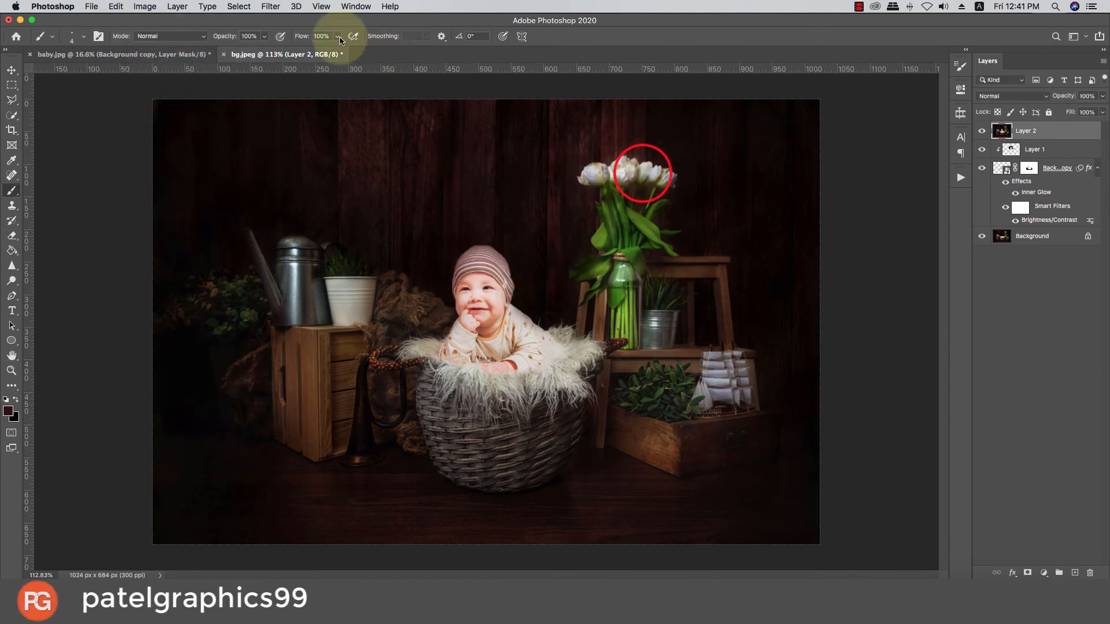
# Apply automatic tone settings to the merged layer in the Camera Raw Filter, with Exposure at +0.80 and Clarity at +11.
pyautogui.click(271, 7)
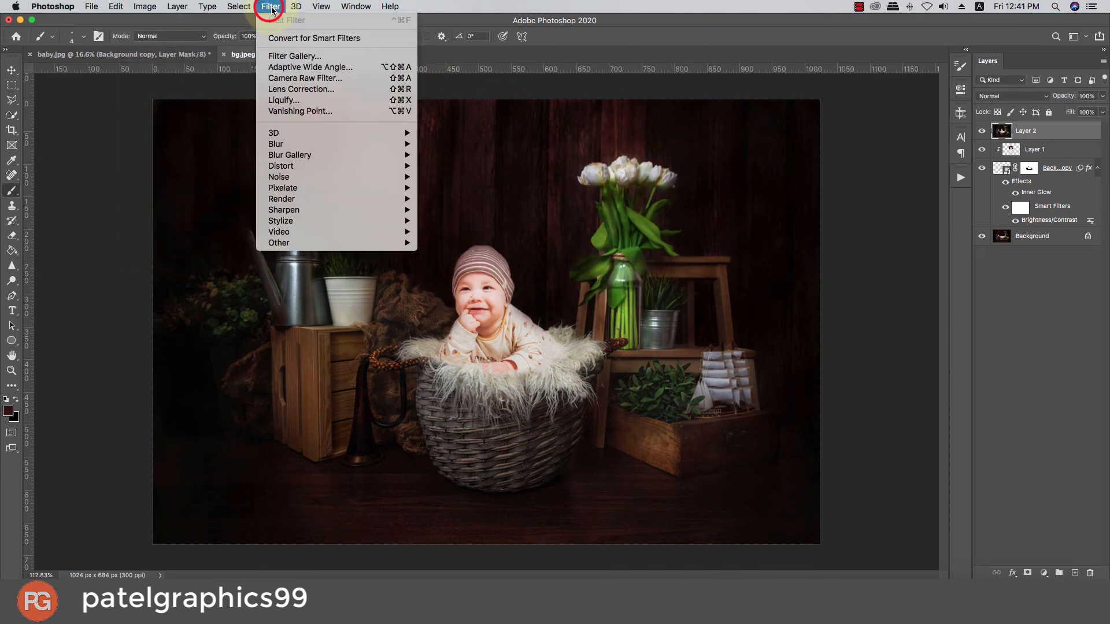
pyautogui.click(308, 79)
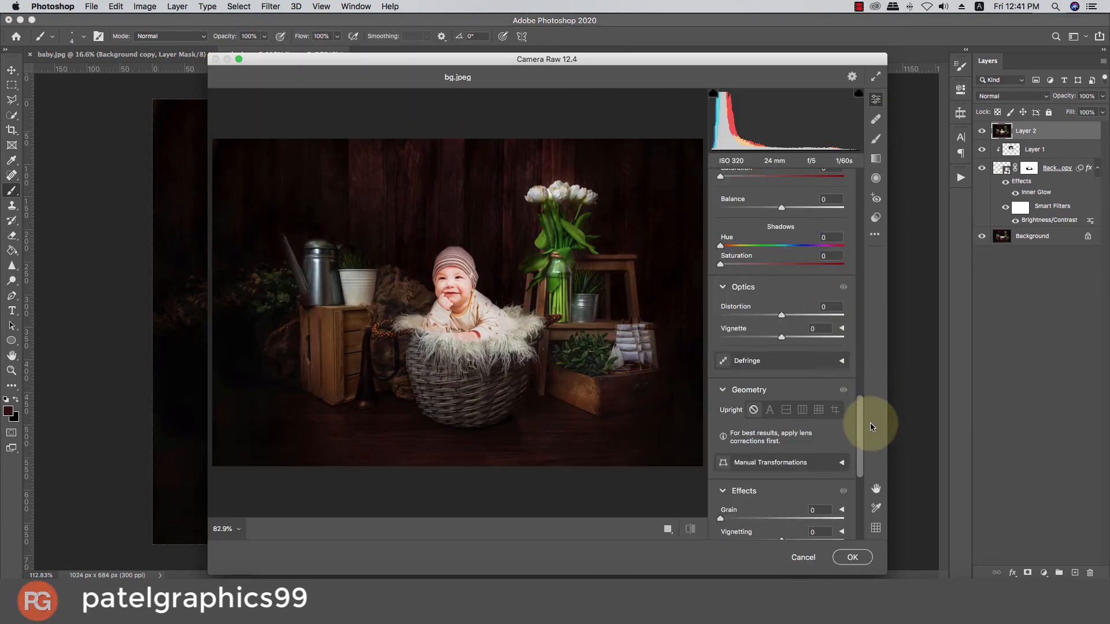
pyautogui.moveTo(859, 426); pyautogui.dragTo(850, 156)
pyautogui.click(805, 184)
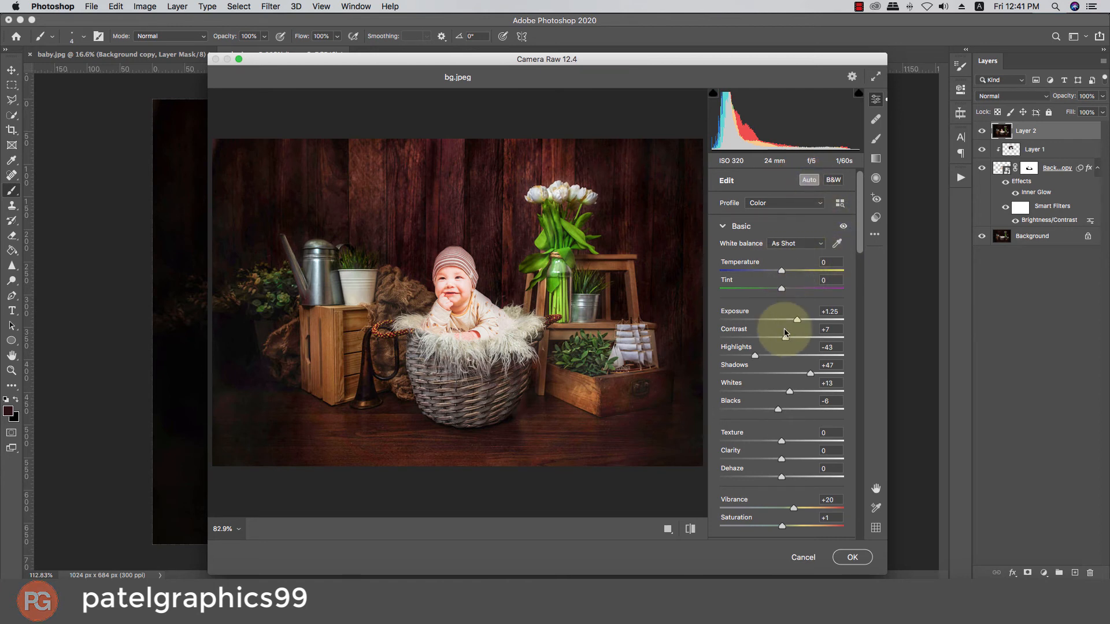
pyautogui.moveTo(796, 321); pyautogui.dragTo(791, 321)
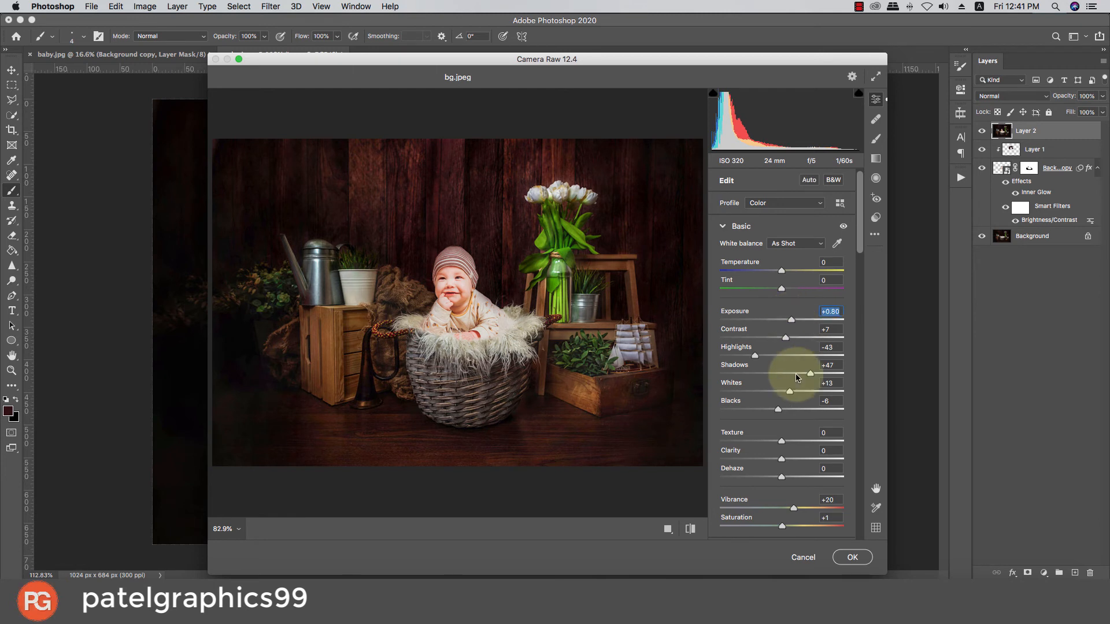
pyautogui.scroll(-1, 789, 429)
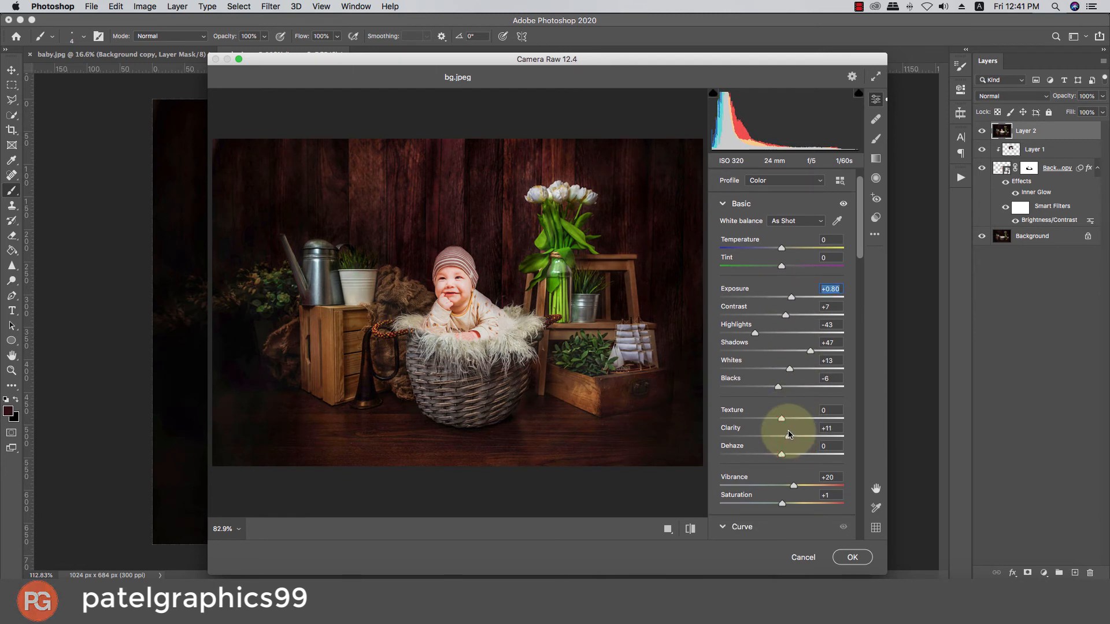
pyautogui.click(789, 432)
pyautogui.scroll(-1, 792, 382)
# Set Noise Reduction to 18 and the Oranges luminance to +12 in the Camera Raw settings.
pyautogui.click(856, 245)
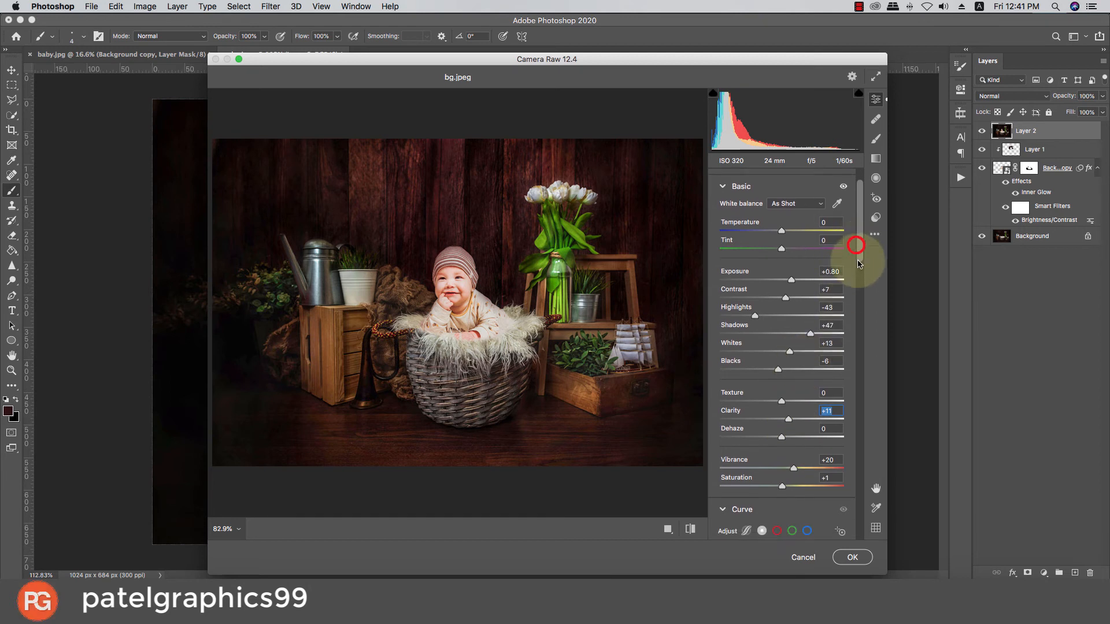
pyautogui.moveTo(858, 264); pyautogui.dragTo(851, 372)
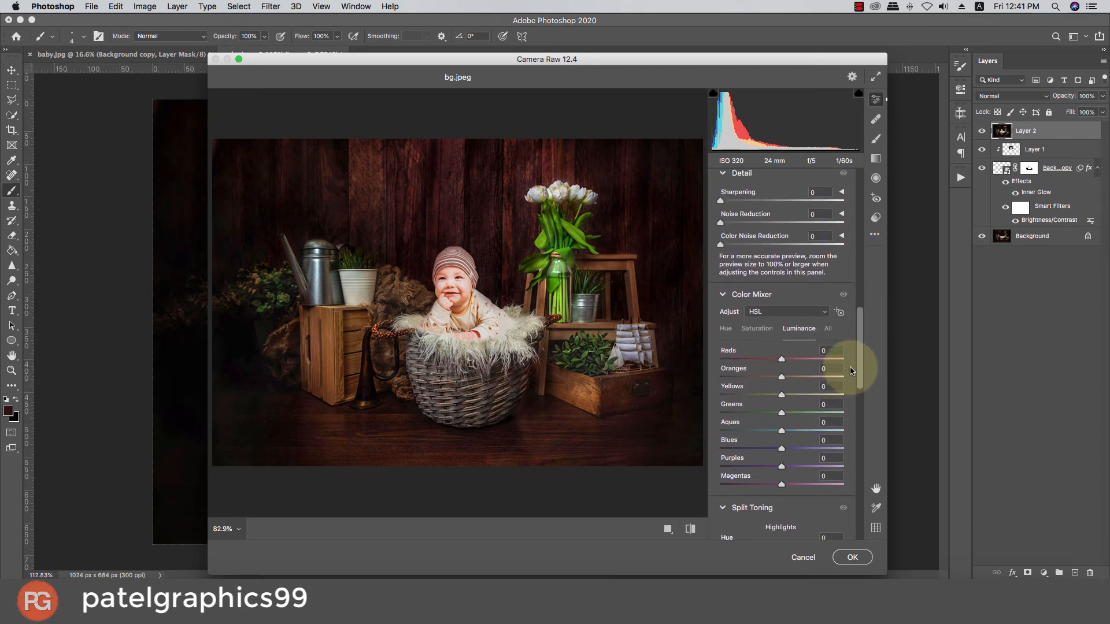
pyautogui.moveTo(733, 224); pyautogui.dragTo(743, 225)
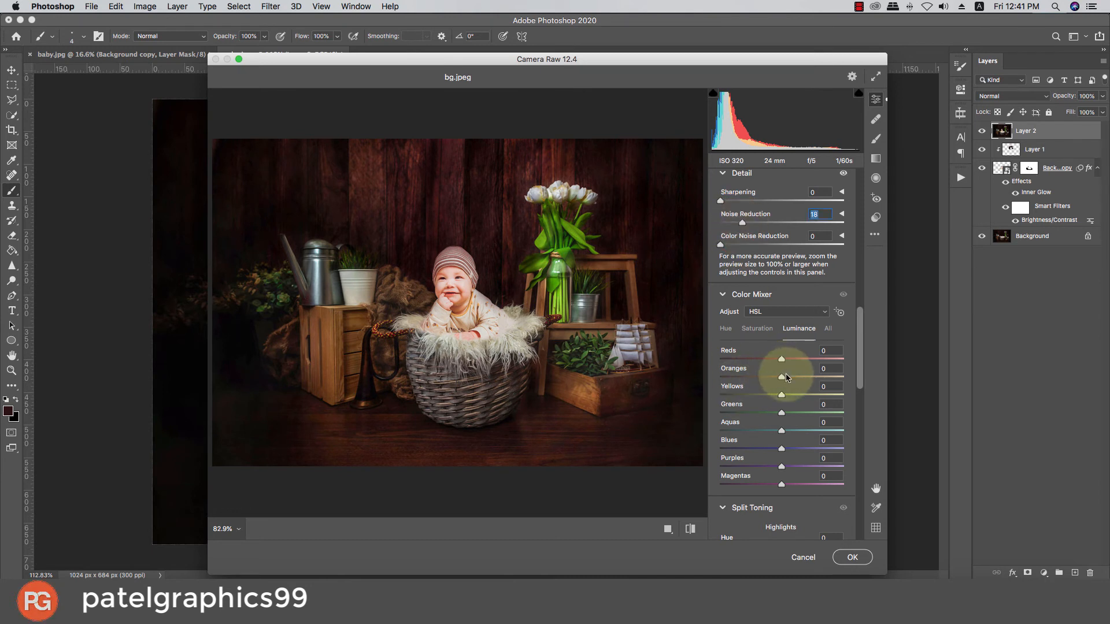
pyautogui.moveTo(791, 378); pyautogui.dragTo(789, 377)
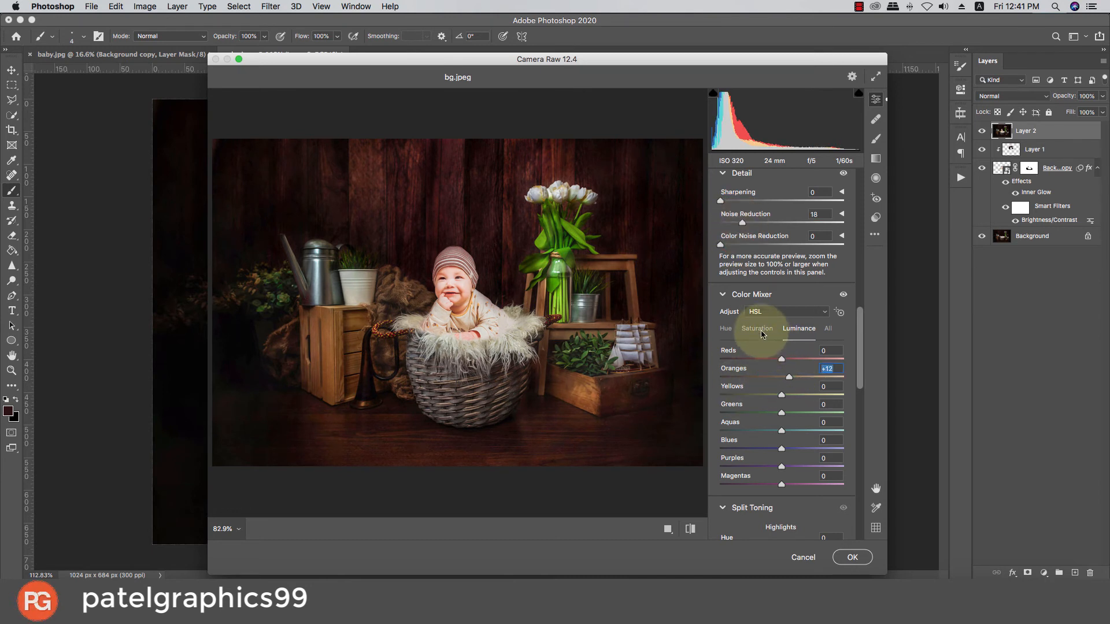
# Set the Blue Primary calibration to Saturation +19 and Hue +1.
pyautogui.scroll(-3, 777, 366)
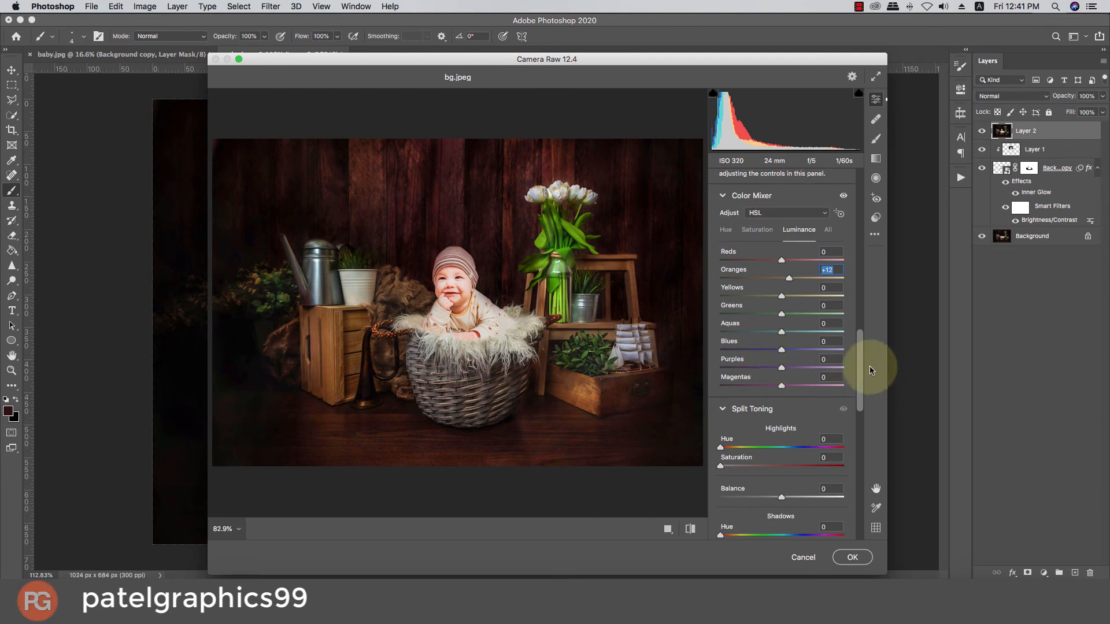
pyautogui.moveTo(863, 371); pyautogui.dragTo(872, 512)
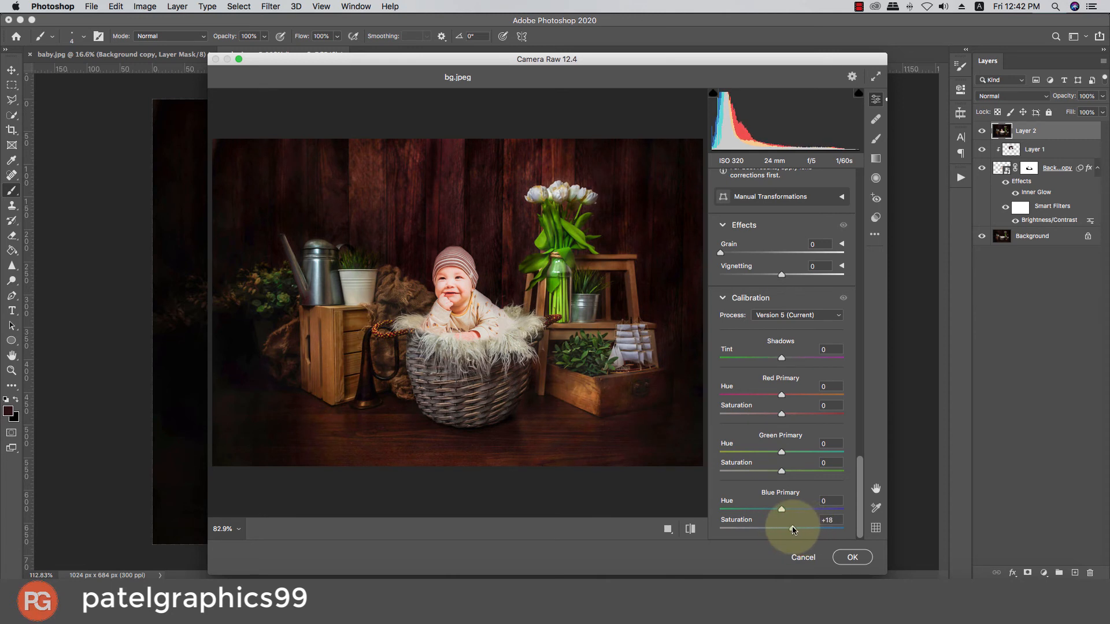
pyautogui.moveTo(793, 530); pyautogui.dragTo(784, 510)
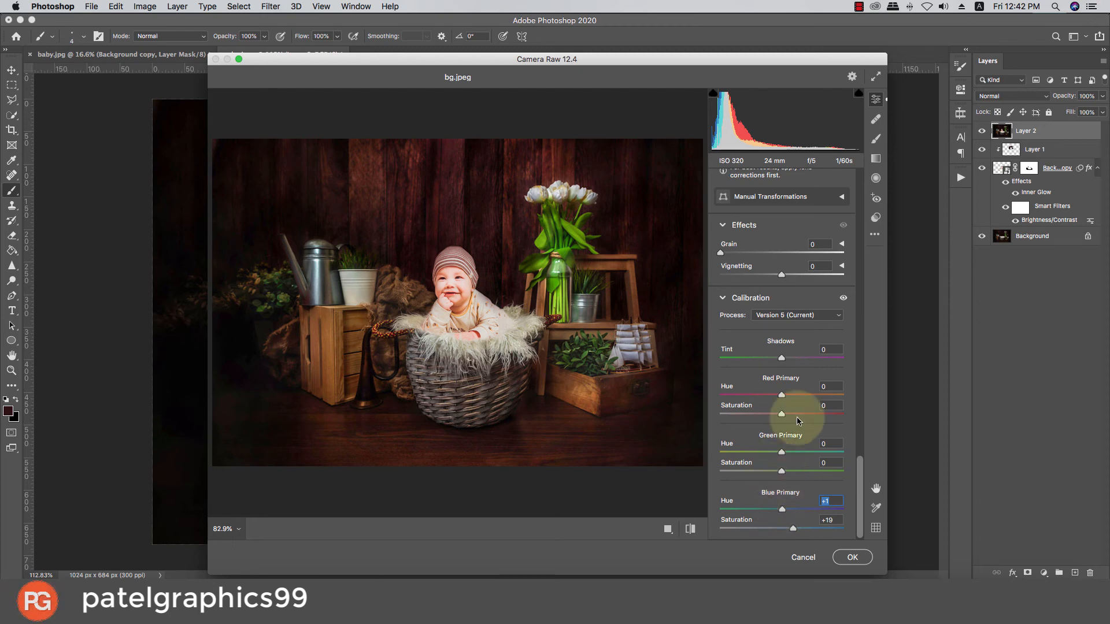
# Preview the Camera Raw presets on the image and return to the edit settings.
pyautogui.moveTo(859, 463); pyautogui.dragTo(867, 161)
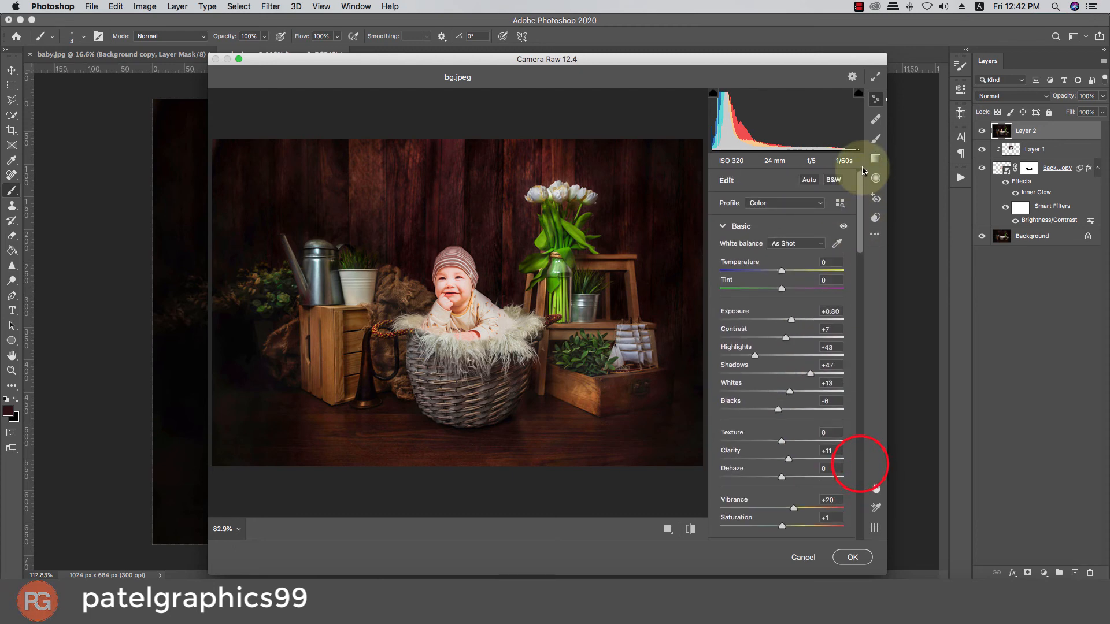
pyautogui.click(875, 217)
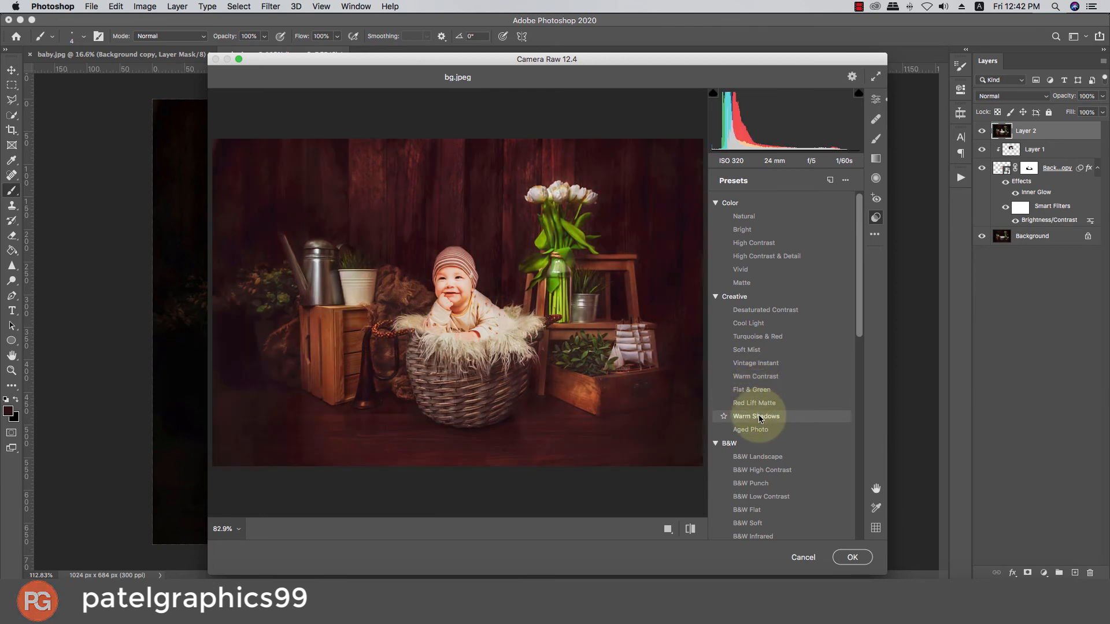
pyautogui.click(876, 99)
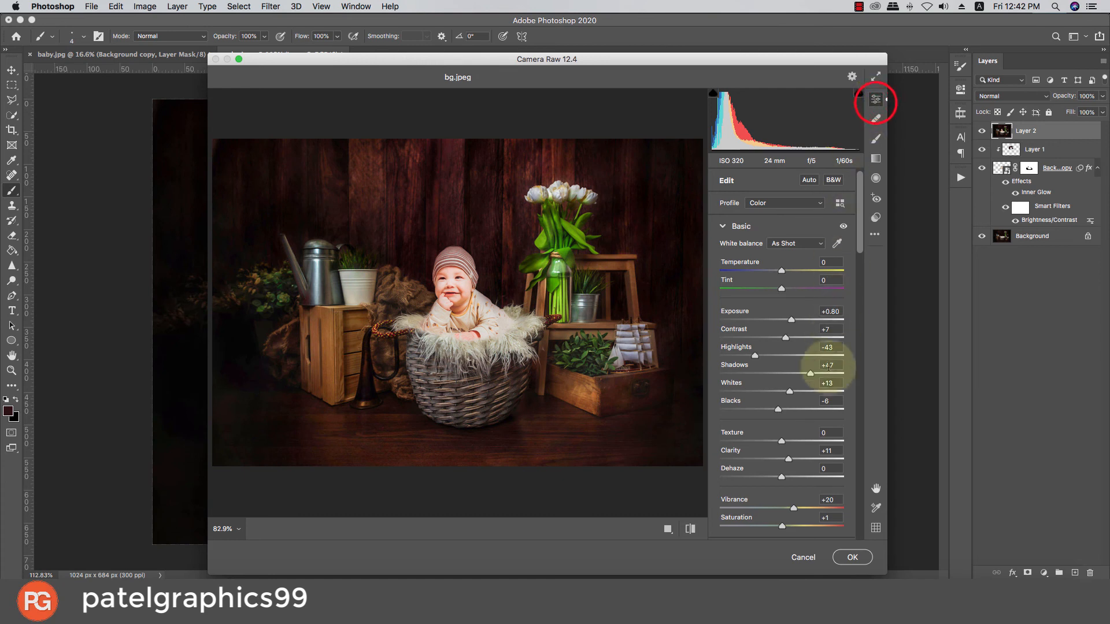
# Set the Split Toning highlights to Hue 68 and Saturation 1.
pyautogui.moveTo(860, 240); pyautogui.dragTo(872, 441)
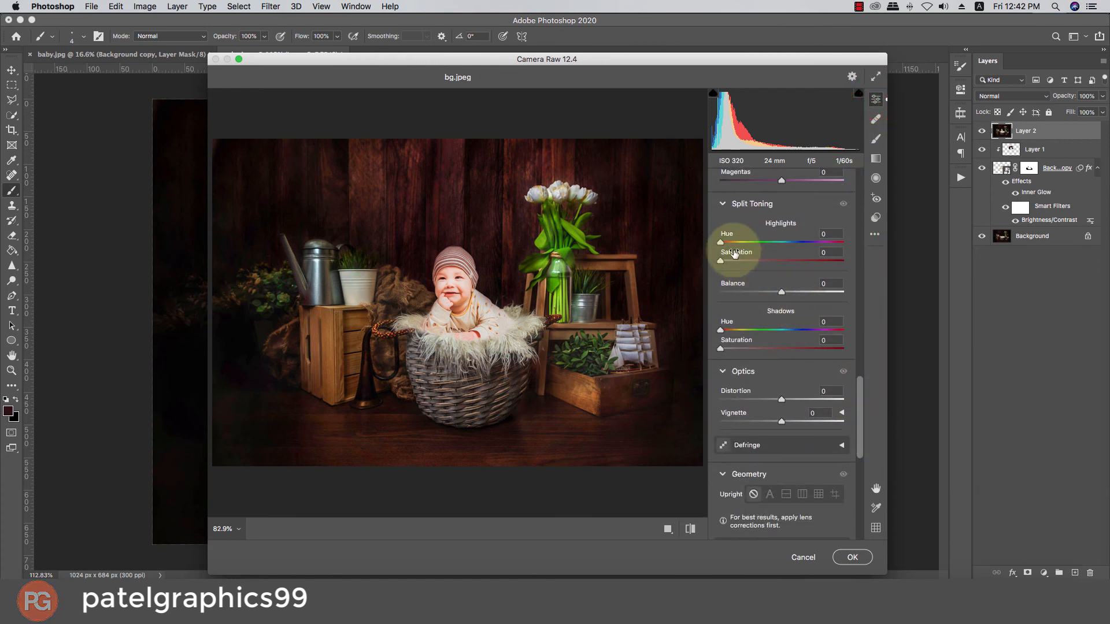
pyautogui.moveTo(725, 246); pyautogui.dragTo(738, 248)
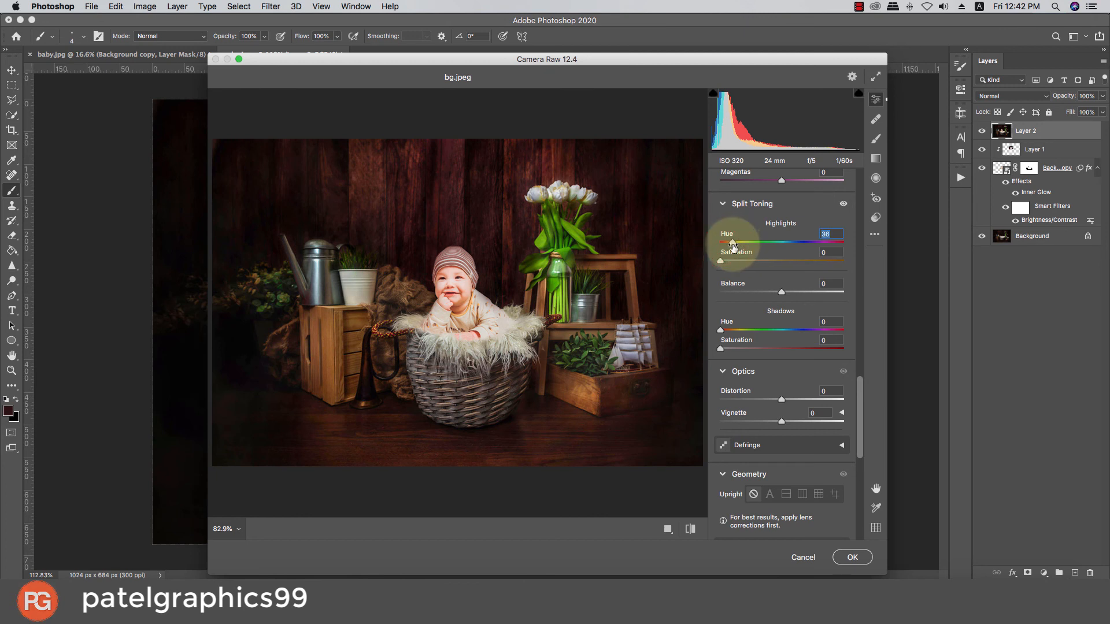
pyautogui.click(723, 261)
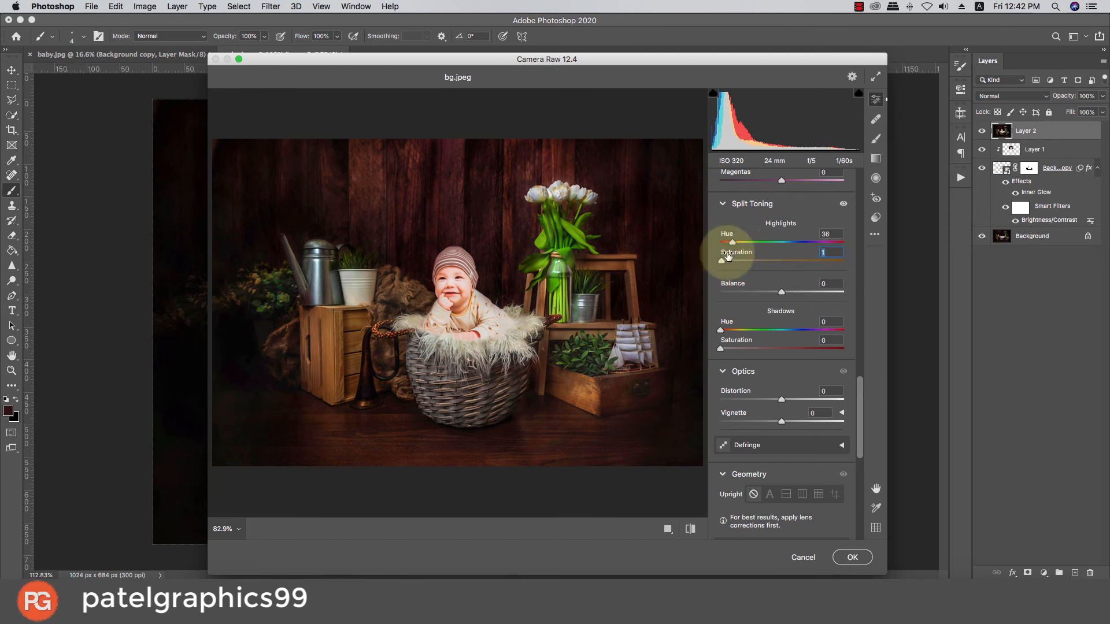
pyautogui.moveTo(732, 242)
pyautogui.mouseDown()
pyautogui.moveTo(786, 241)
pyautogui.moveTo(746, 243)
pyautogui.mouseUp()
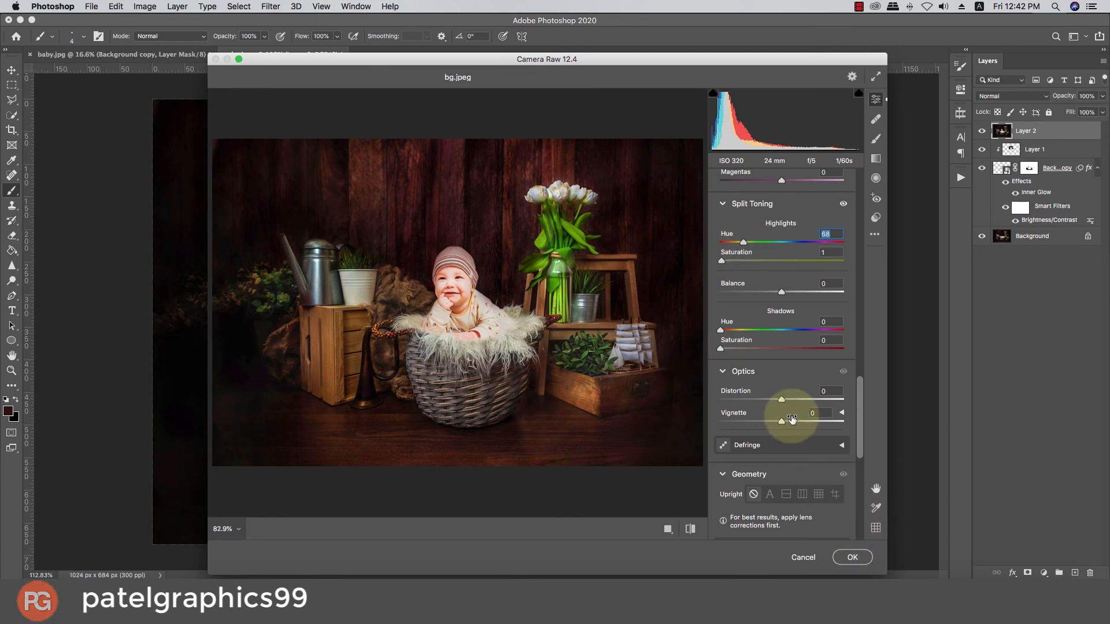
# Set the effects Vignetting to -7 and apply the Camera Raw Filter to the merged layer.
pyautogui.scroll(-5, 780, 426)
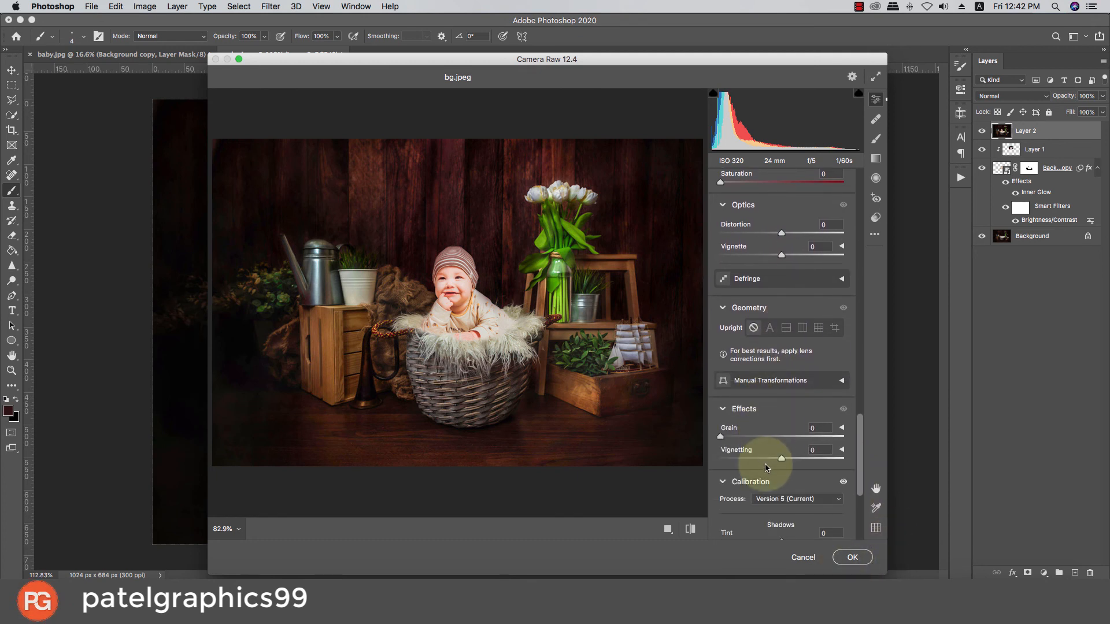
pyautogui.moveTo(774, 459); pyautogui.dragTo(777, 459)
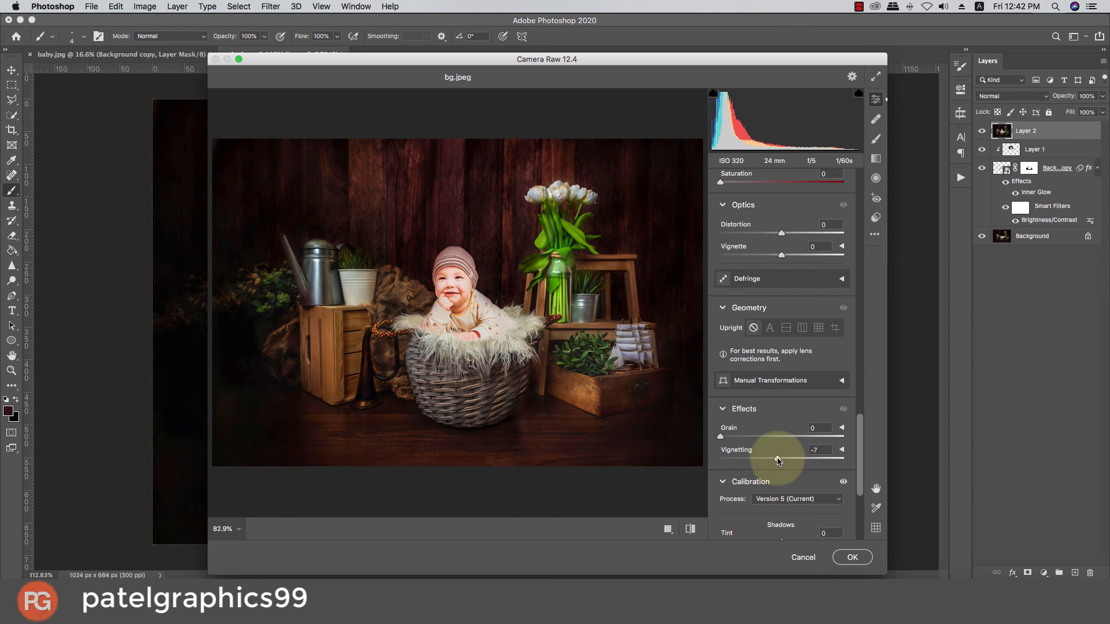
pyautogui.click(853, 556)
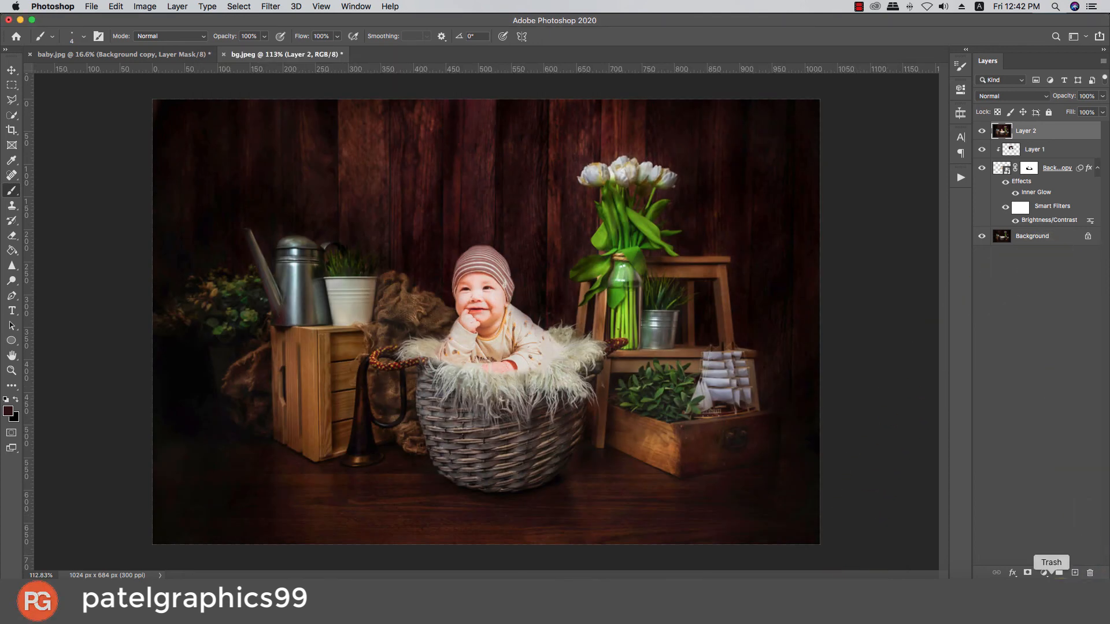
# Add a Color Lookup adjustment layer above Layer 2 and load the 2Strip.look 3DLUT file.
pyautogui.click(1044, 573)
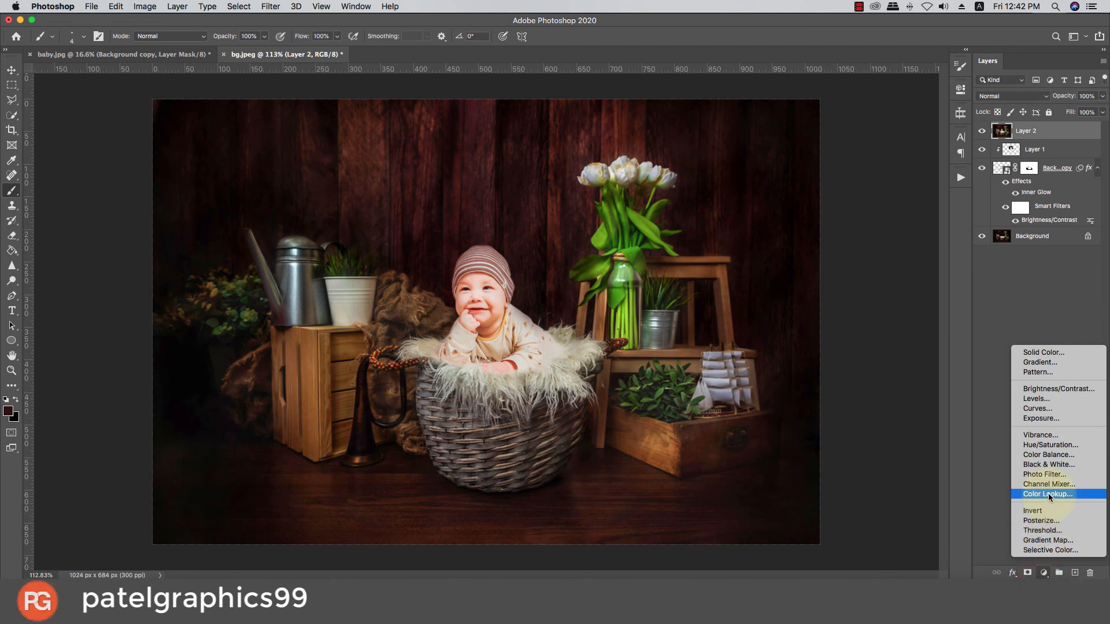
pyautogui.click(1049, 492)
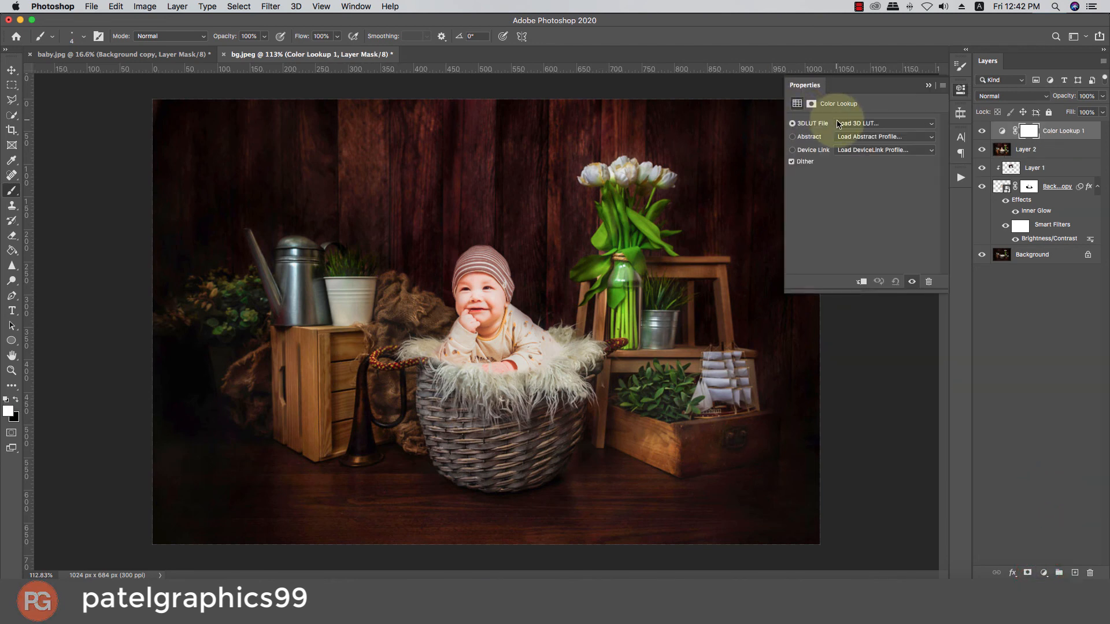
pyautogui.click(837, 122)
pyautogui.click(846, 154)
# Try the 3Strip, Bleach Bypass, Candlelight, Crisp_Warm and Crisp_Winter 3DLUT files on the Color Lookup layer.
pyautogui.click(850, 123)
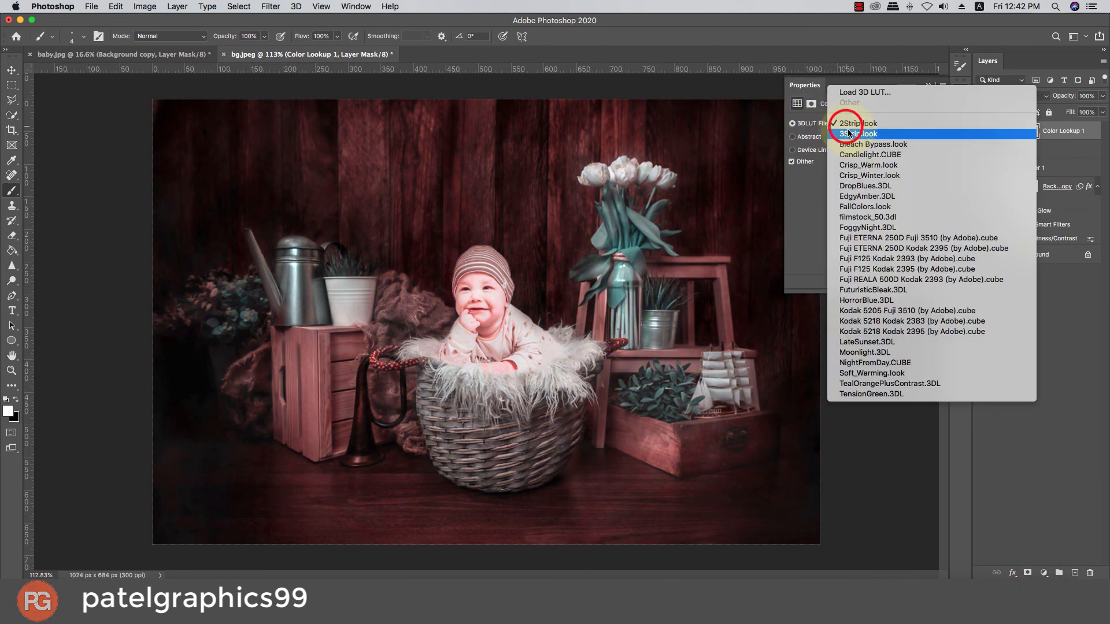
pyautogui.click(851, 135)
pyautogui.click(850, 123)
pyautogui.click(850, 133)
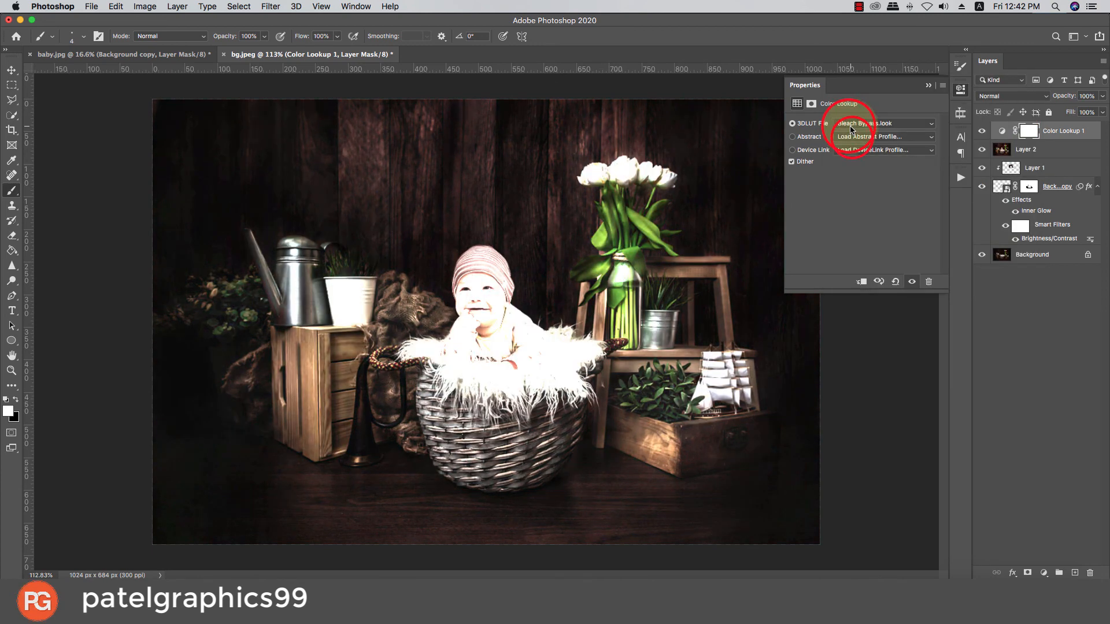
pyautogui.click(853, 128)
pyautogui.click(854, 135)
pyautogui.click(852, 137)
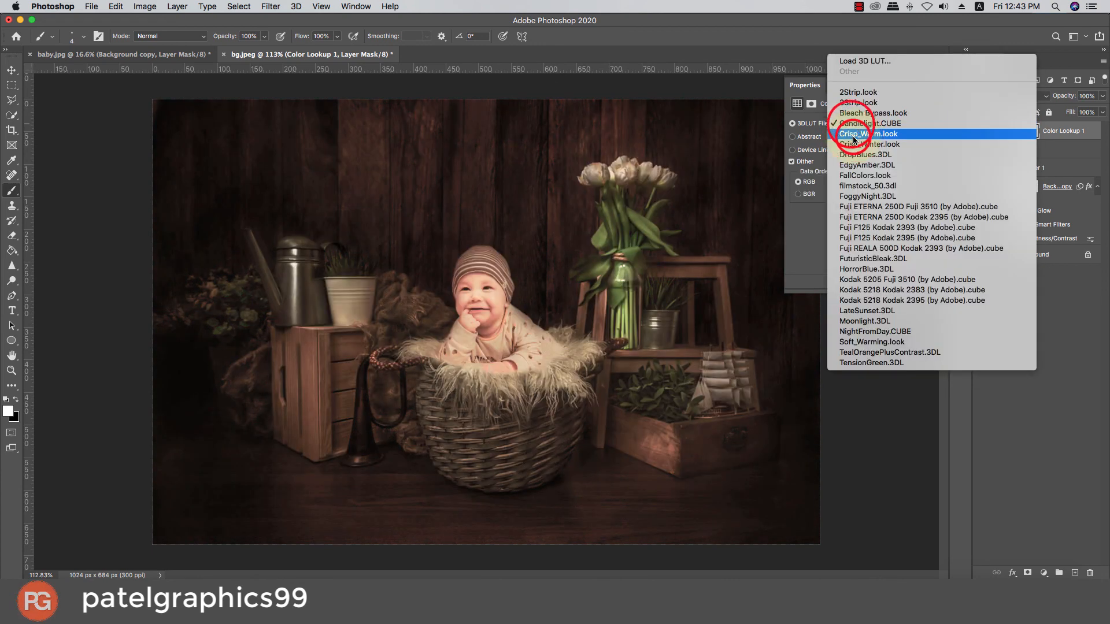
pyautogui.click(853, 137)
pyautogui.click(855, 123)
pyautogui.click(855, 133)
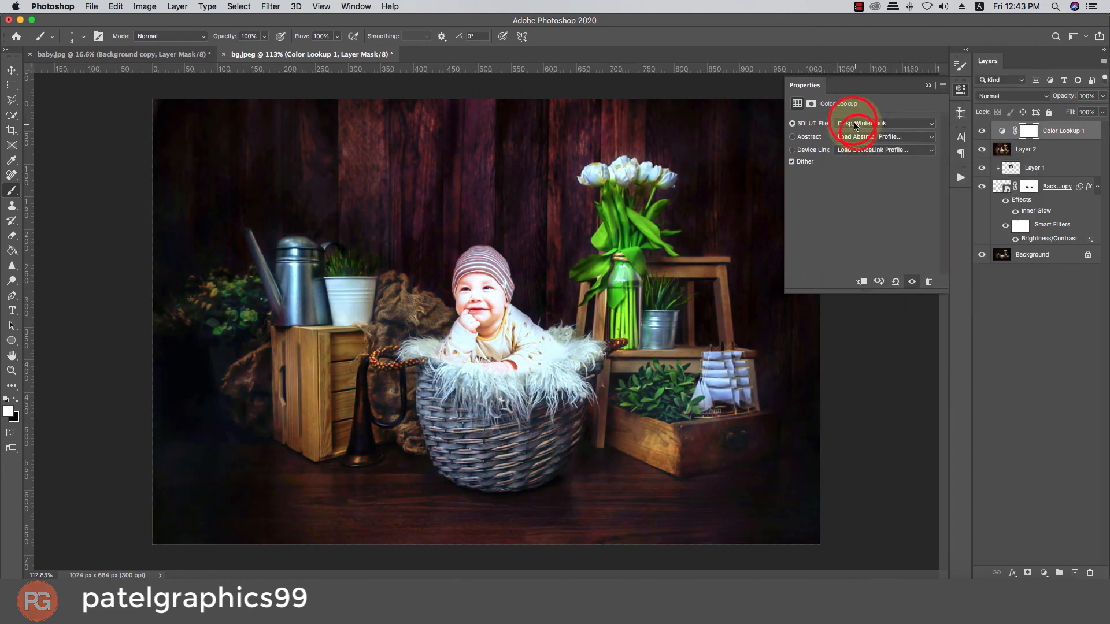
# Try the DropBlues, EdgyAmber, FallColors and filmstock_50 3DLUT files on the Color Lookup layer.
pyautogui.click(855, 124)
pyautogui.click(854, 130)
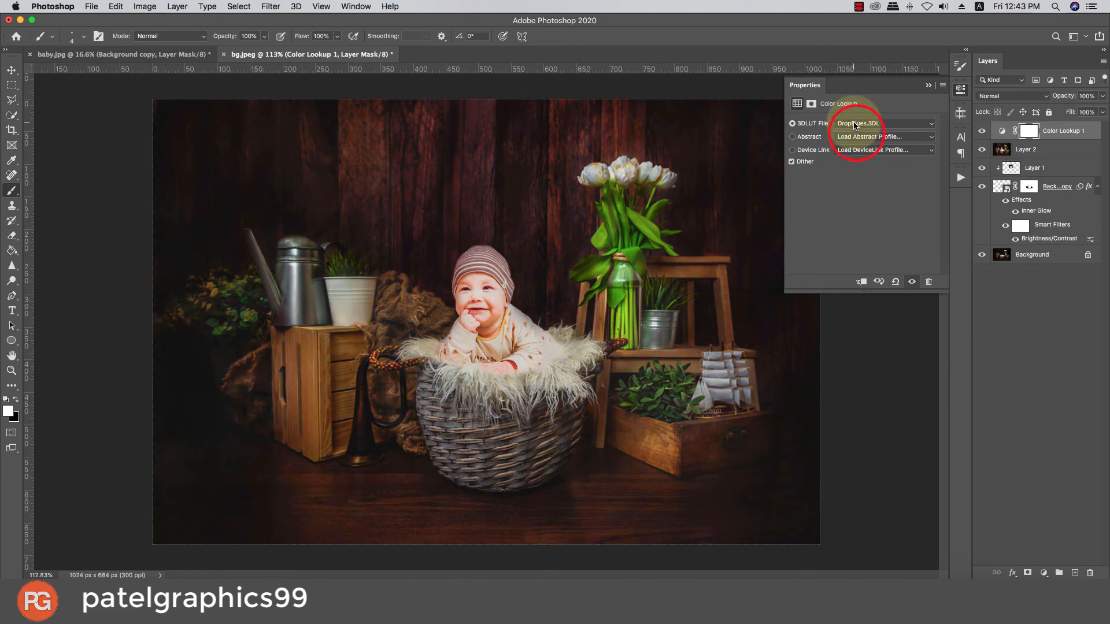
pyautogui.click(856, 124)
pyautogui.click(855, 130)
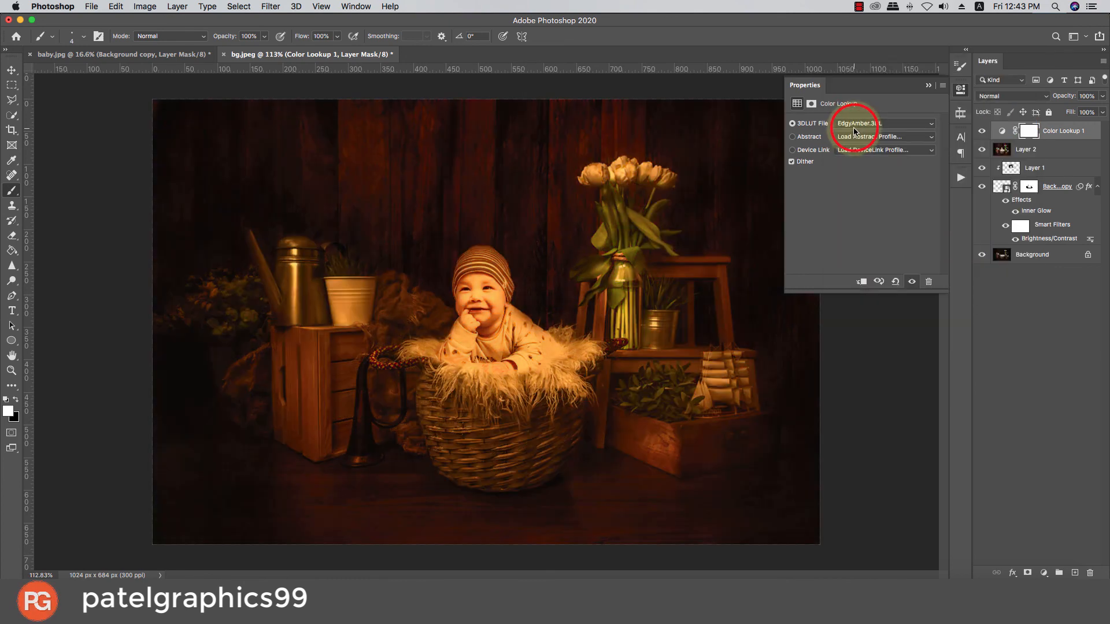
pyautogui.click(855, 123)
pyautogui.click(855, 133)
pyautogui.click(855, 124)
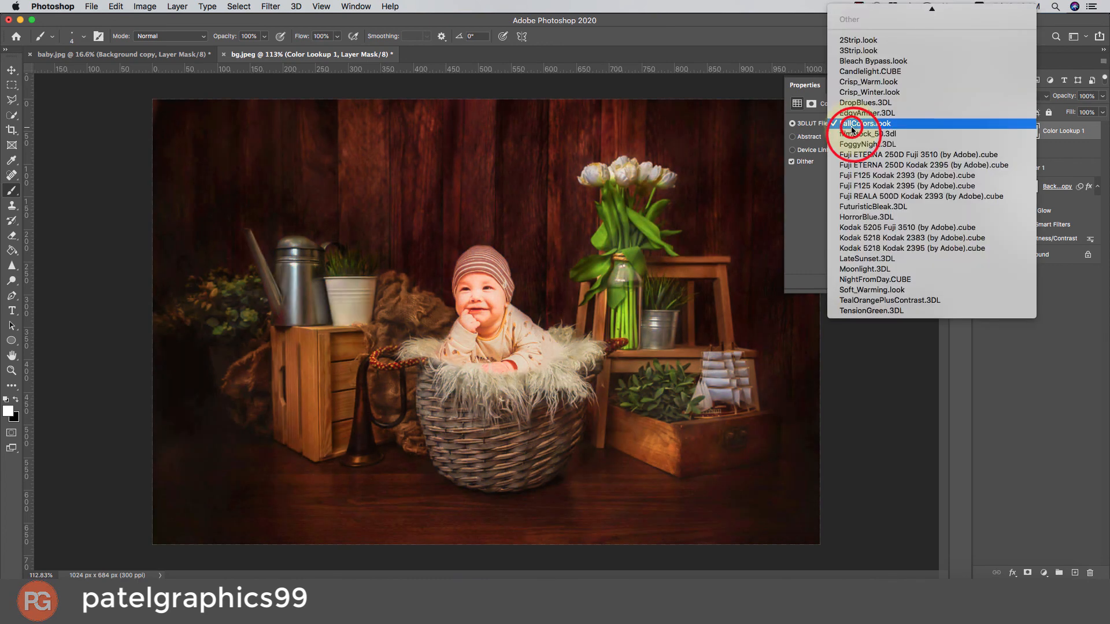
pyautogui.click(855, 135)
# Apply the FoggyNight.3DL 3DLUT file to the Color Lookup layer and set the layer's opacity to 28%.
pyautogui.click(851, 126)
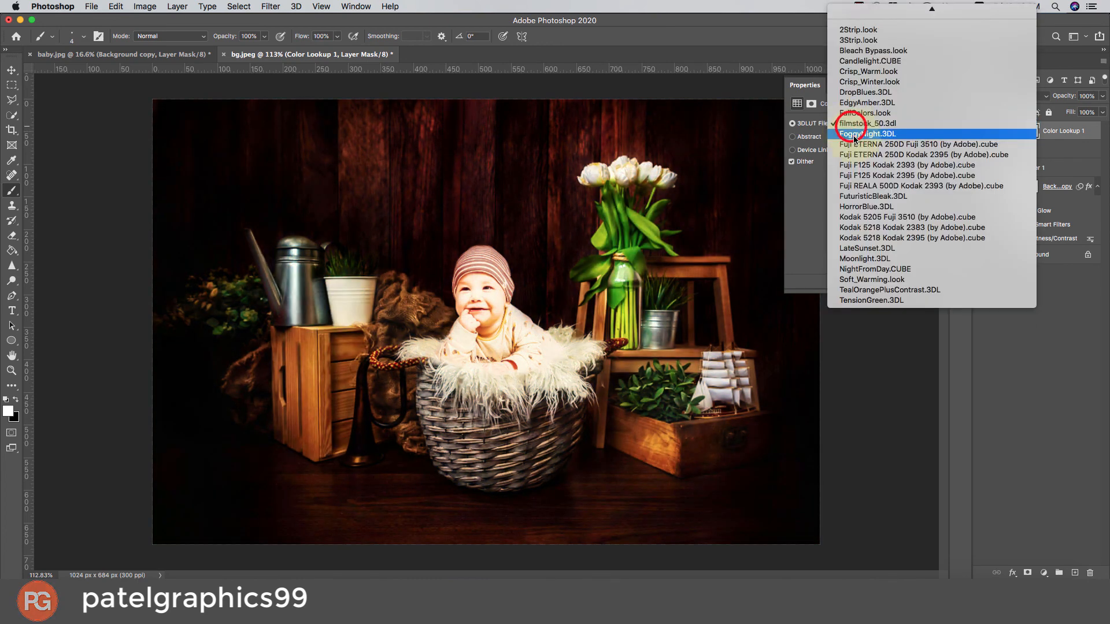
pyautogui.click(851, 134)
pyautogui.click(851, 126)
pyautogui.click(851, 126)
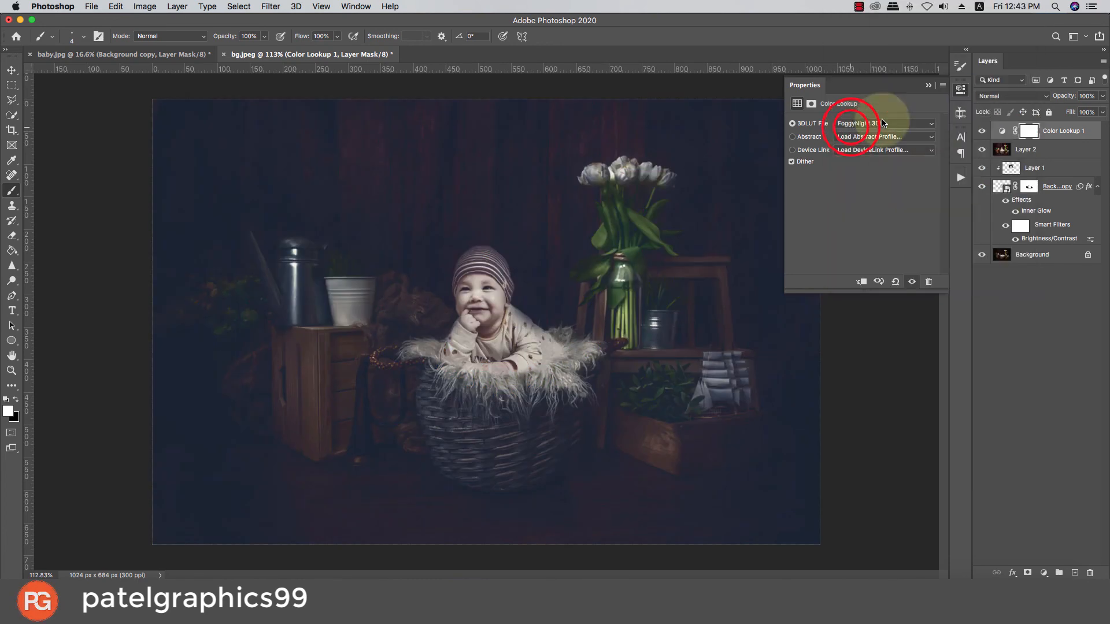
pyautogui.moveTo(1102, 96); pyautogui.dragTo(1061, 112)
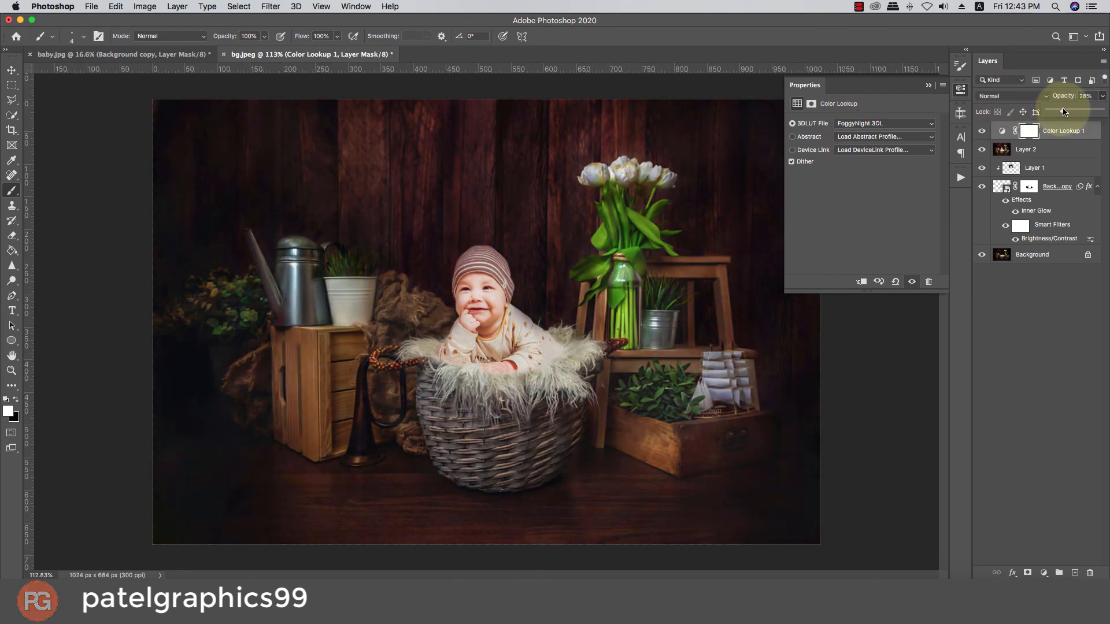
# Compare the image with and without the Color Lookup layer and close its adjustment properties.
pyautogui.click(982, 130)
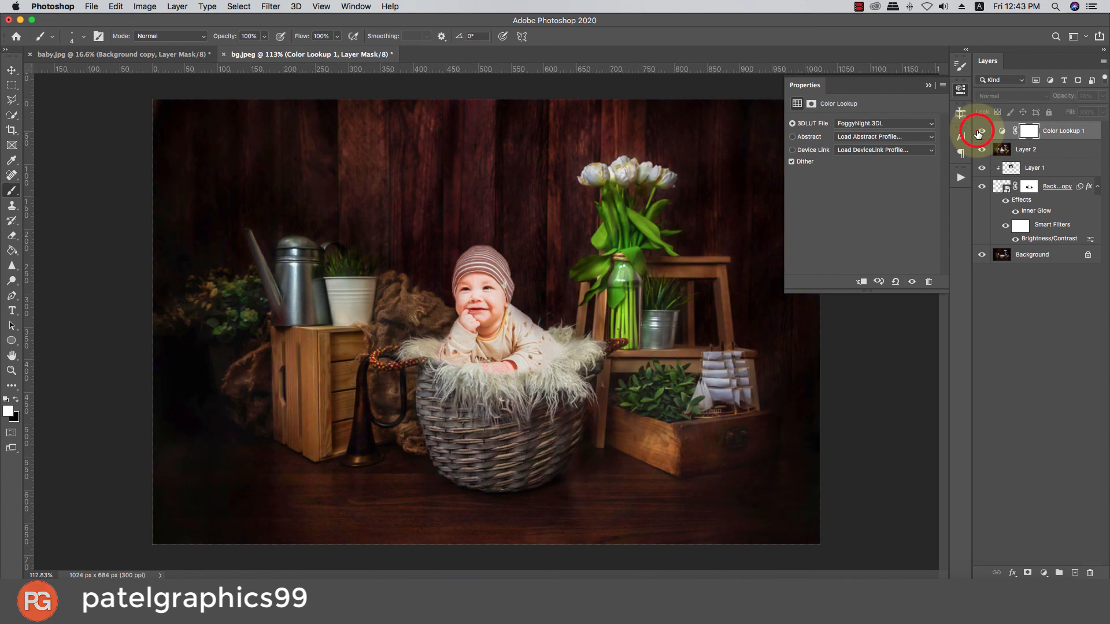
pyautogui.click(982, 130)
pyautogui.click(929, 85)
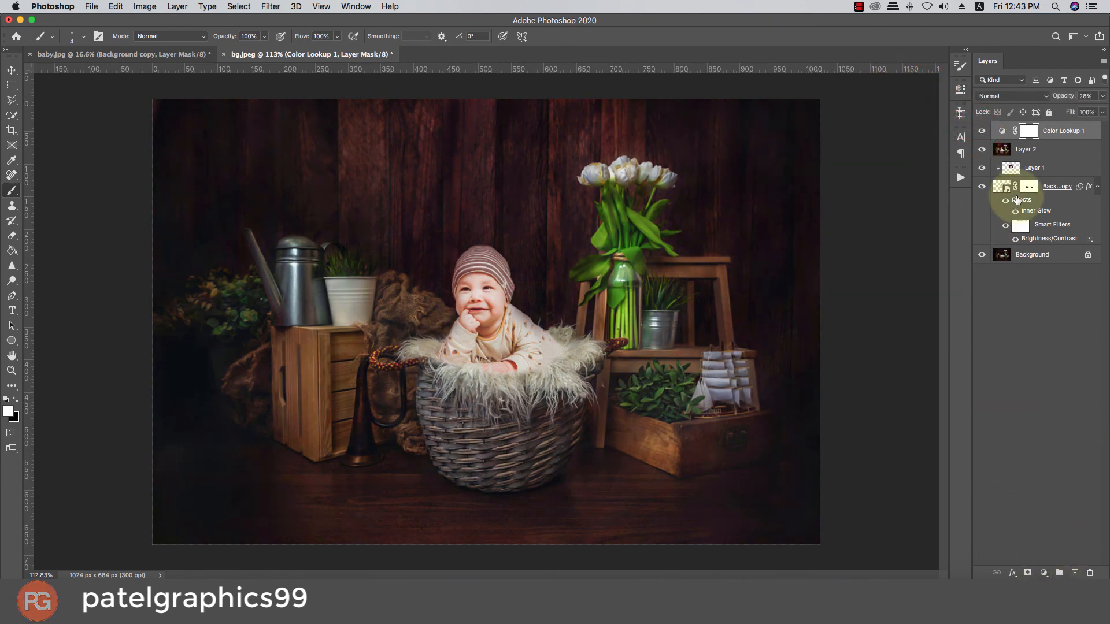
# Group all layers from the Background copy up to the Color Lookup layer, leaving out the locked Background.
pyautogui.click(1061, 207)
pyautogui.keyDown('shift'); pyautogui.click(1053, 131); pyautogui.keyUp('shift')
pyautogui.press('super+g')
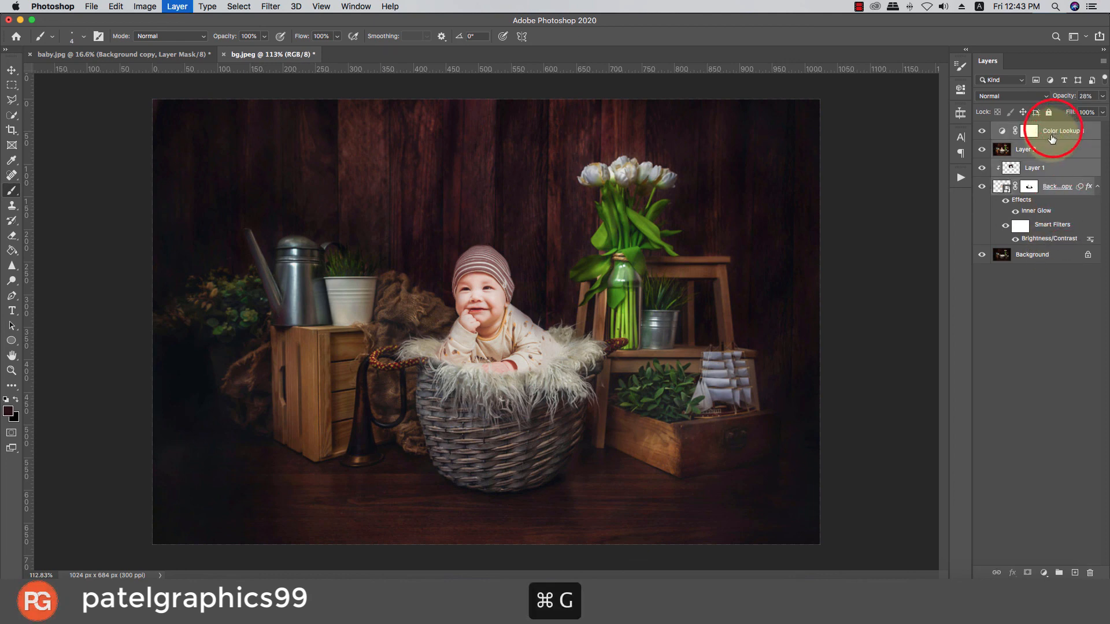
# Compare the original background with the finished composite by toggling the layer group's visibility.
pyautogui.click(987, 129)
pyautogui.click(987, 129)
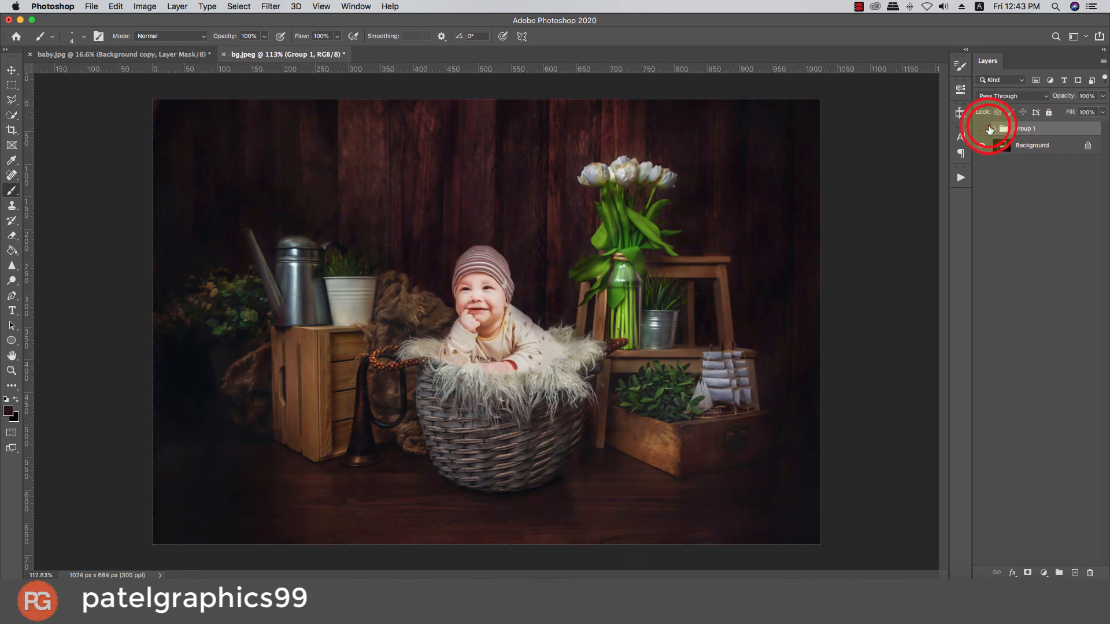
pyautogui.click(987, 128)
pyautogui.click(987, 128)
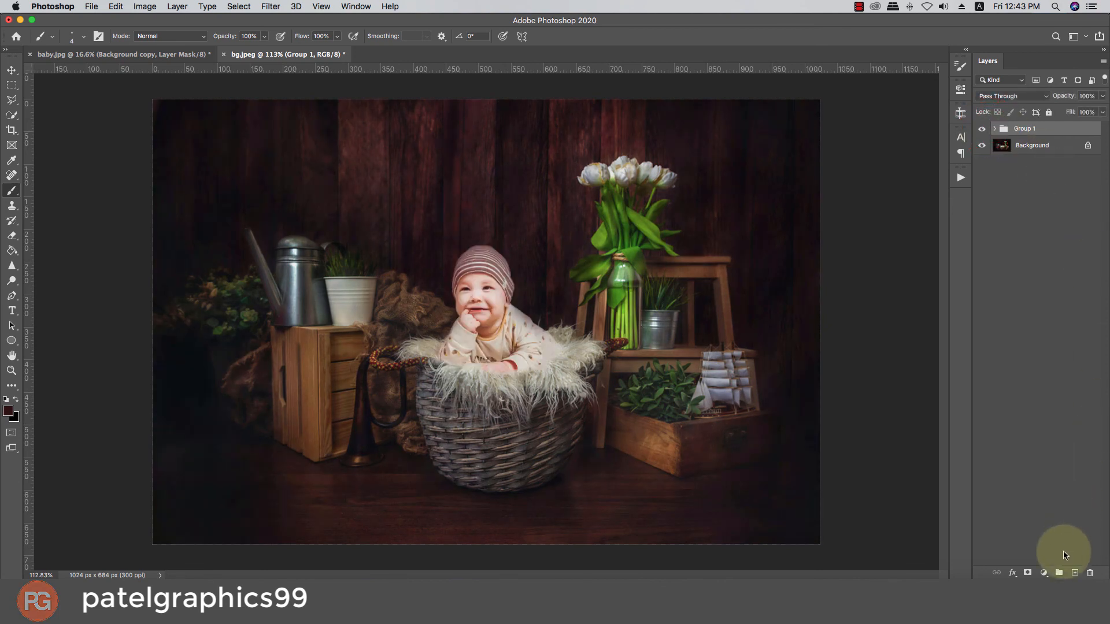
pyautogui.click(859, 7)
pyautogui.click(877, 23)
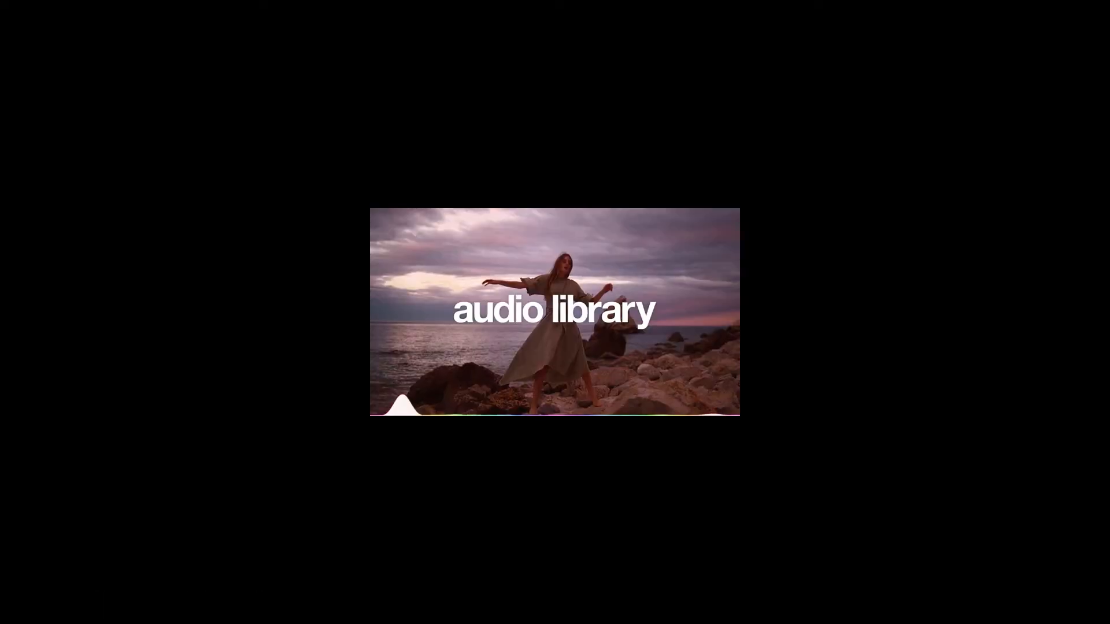